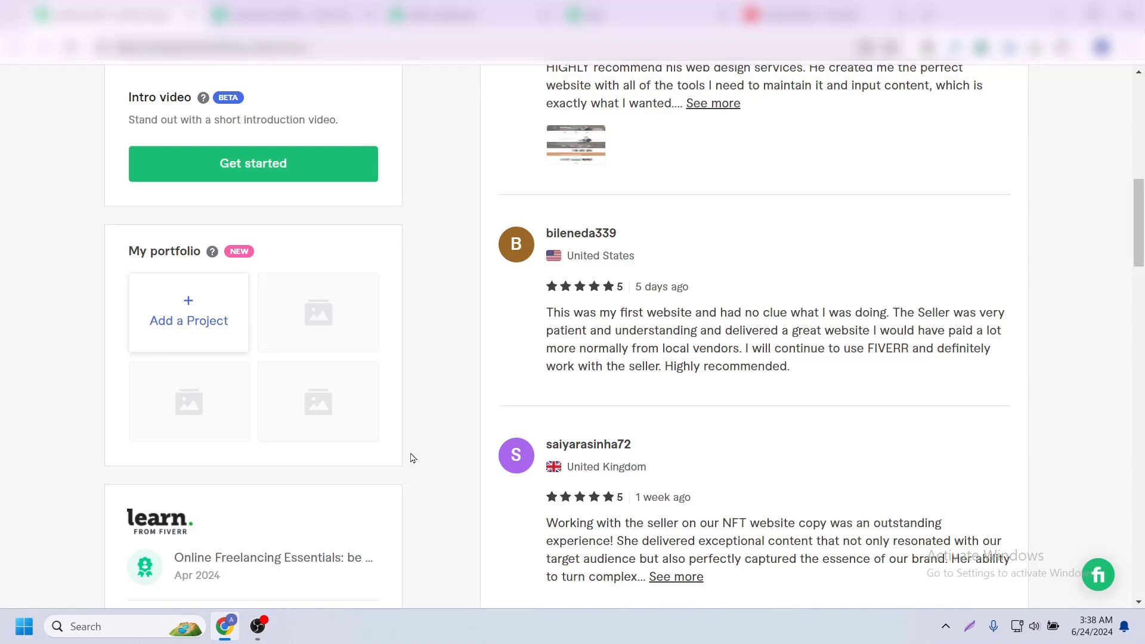
- Start adding a new project to the portfolio and look over its form fields, from project name to project description
click(168, 334)
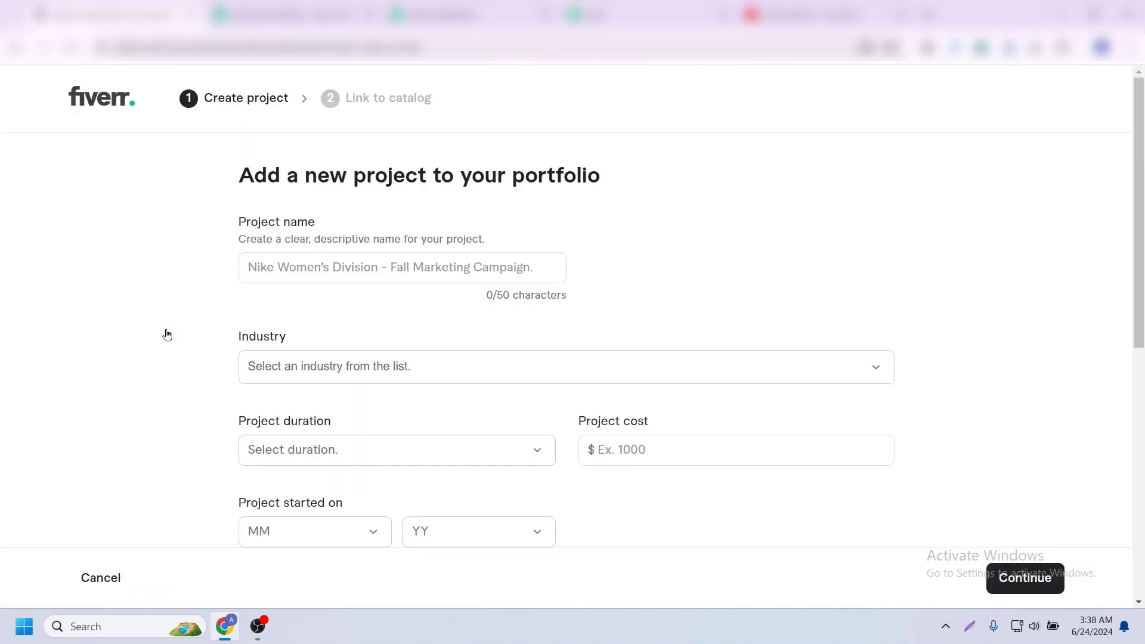
click(339, 278)
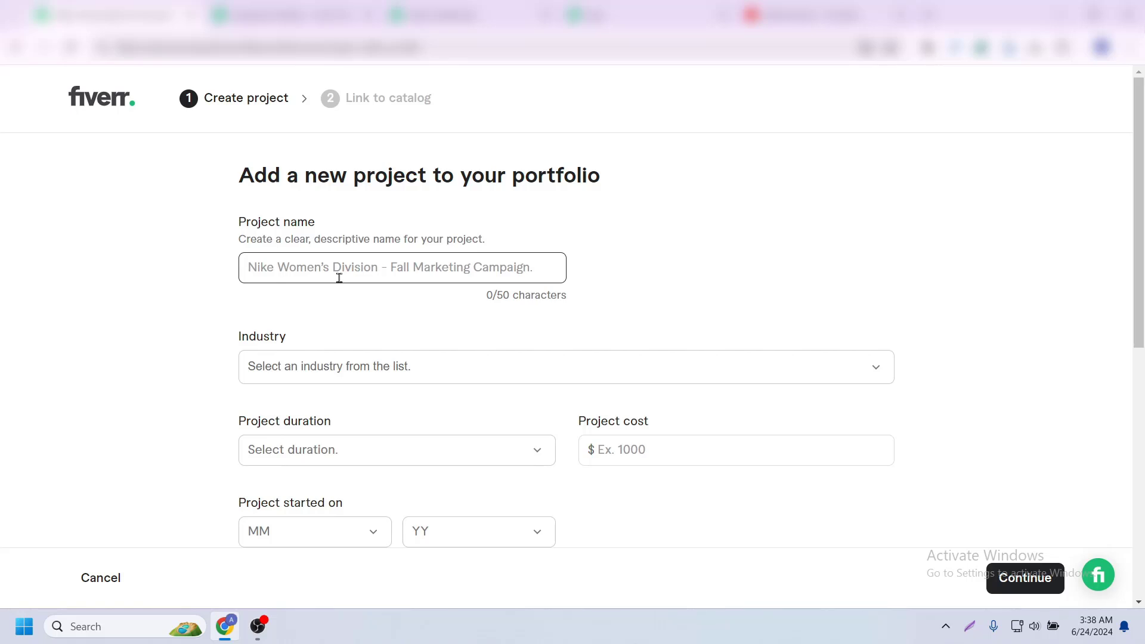
click(374, 266)
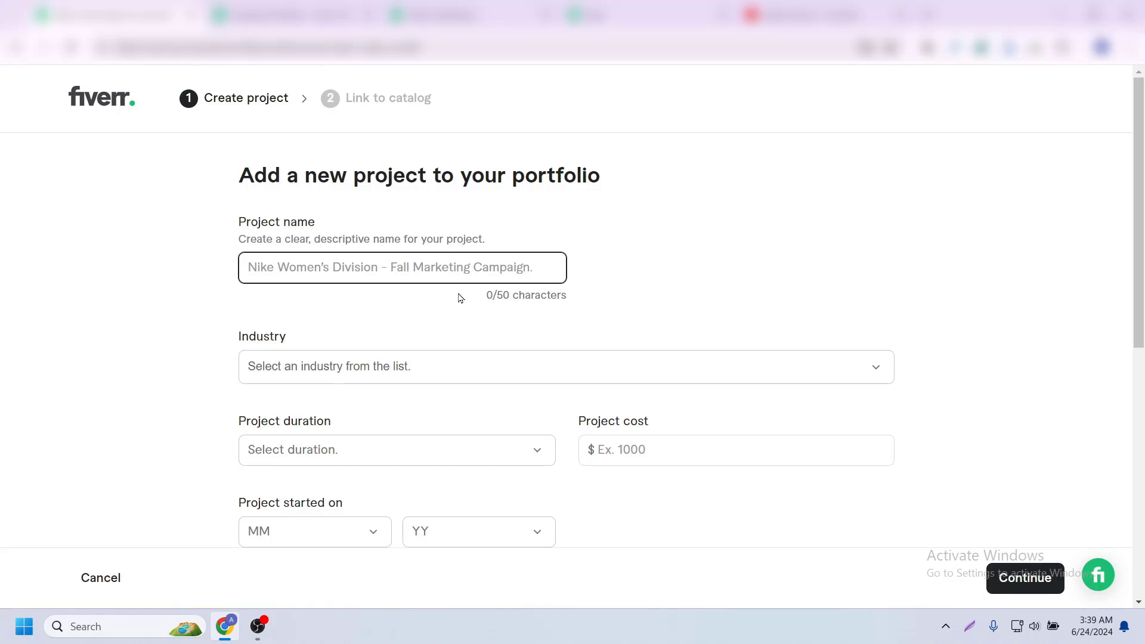
scroll(460, 296, down, 1)
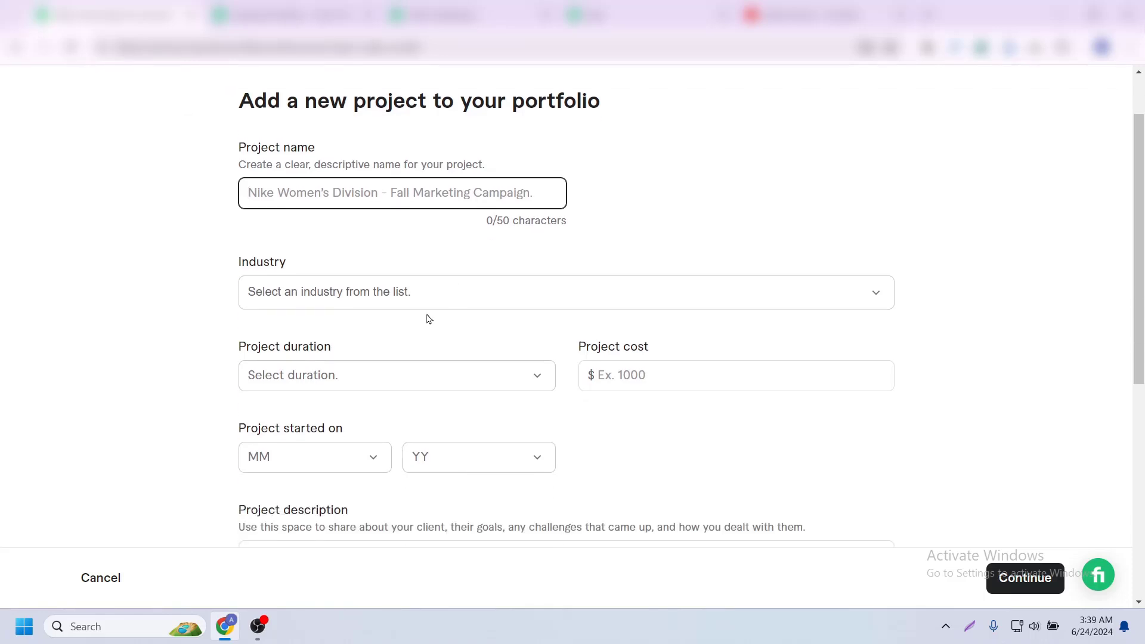
scroll(412, 320, down, 1)
scroll(405, 324, down, 1)
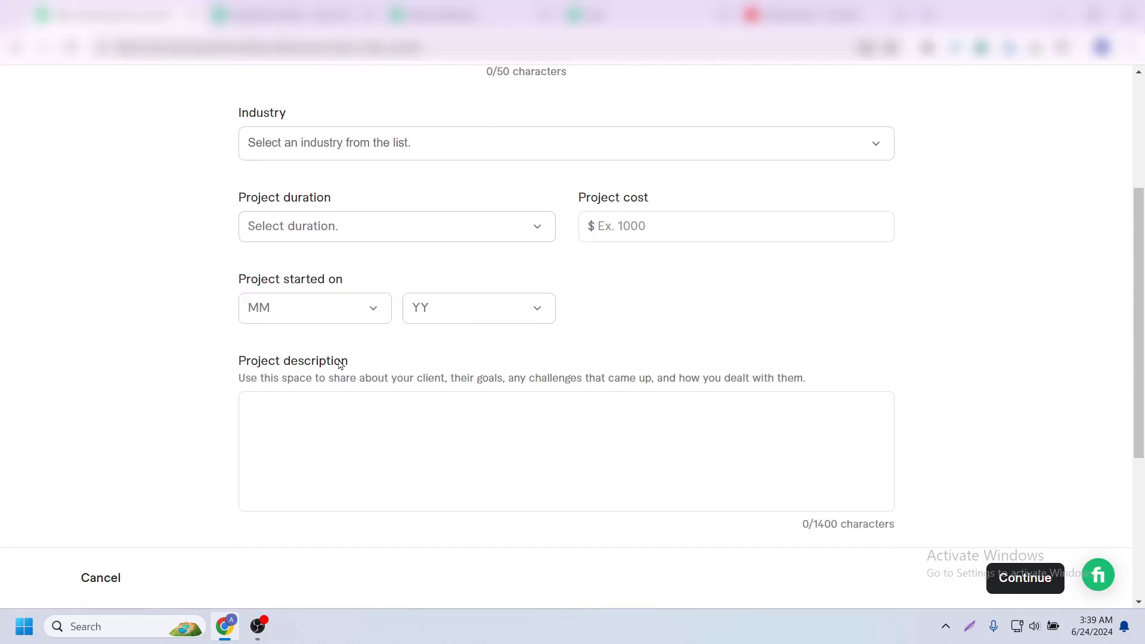
click(344, 431)
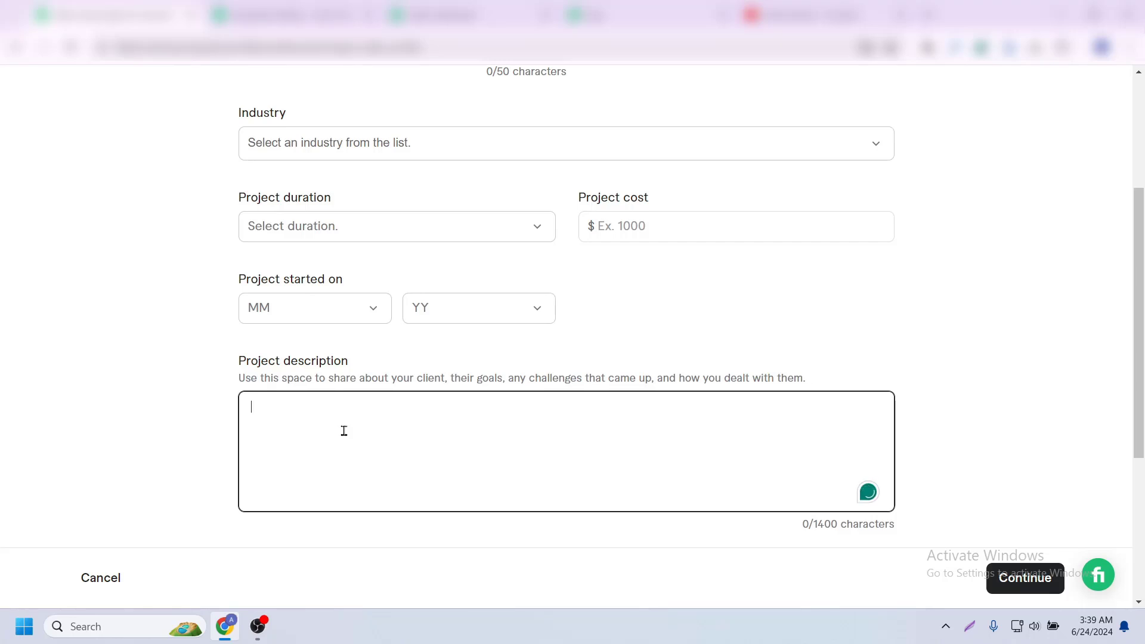
scroll(357, 388, up, 3)
click(366, 269)
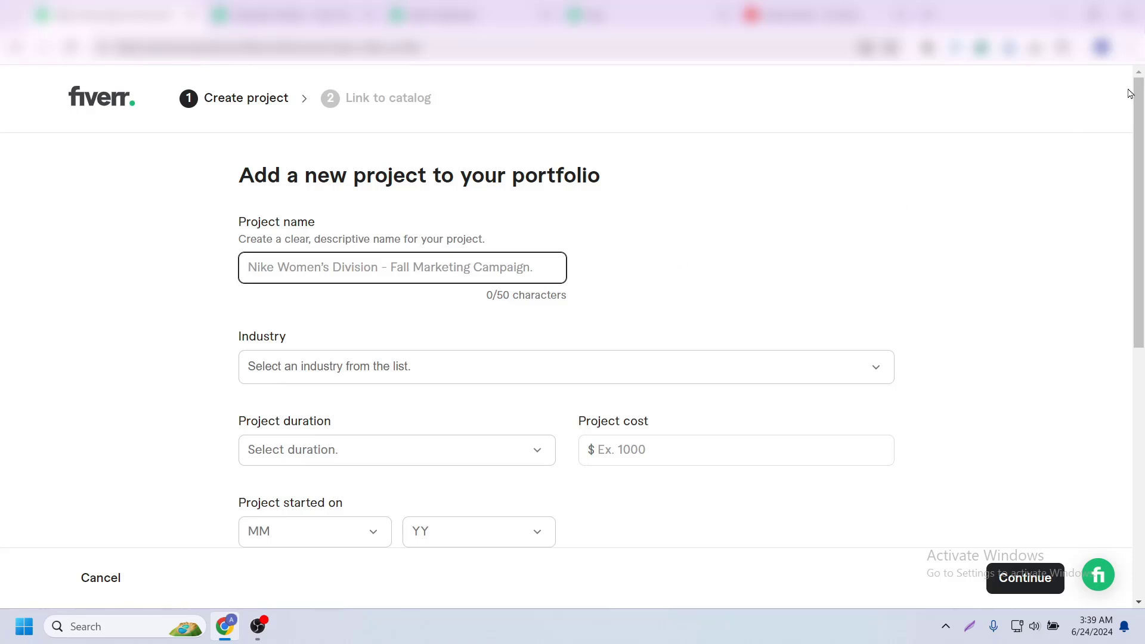
- Open a new incognito window and go to the Fiverr home page
click(1129, 47)
click(1034, 126)
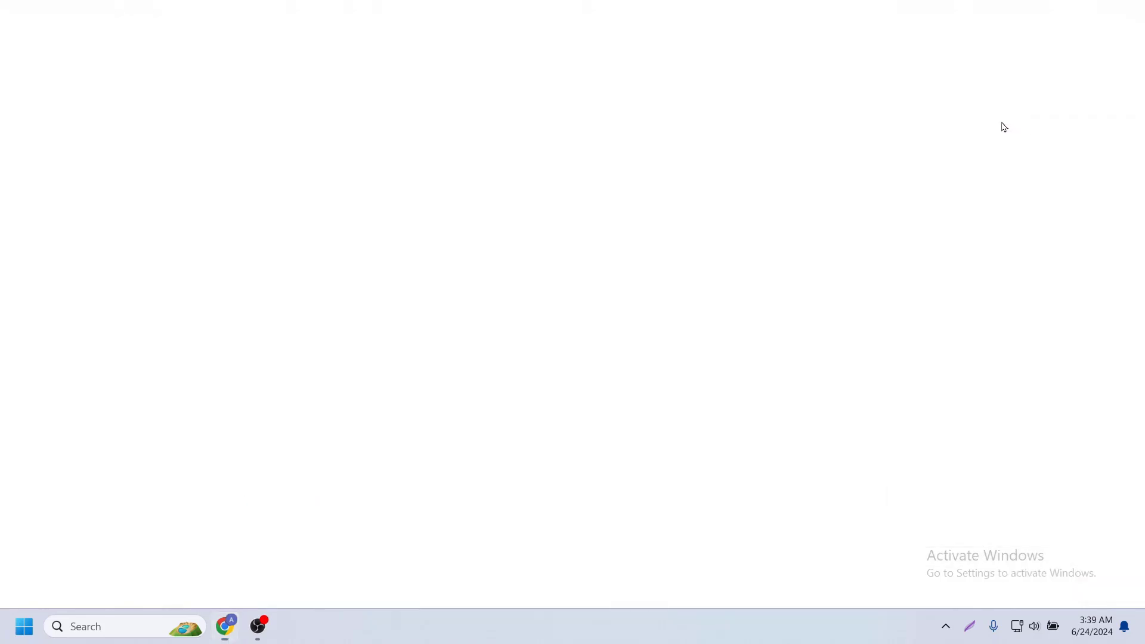
text(fiverr)
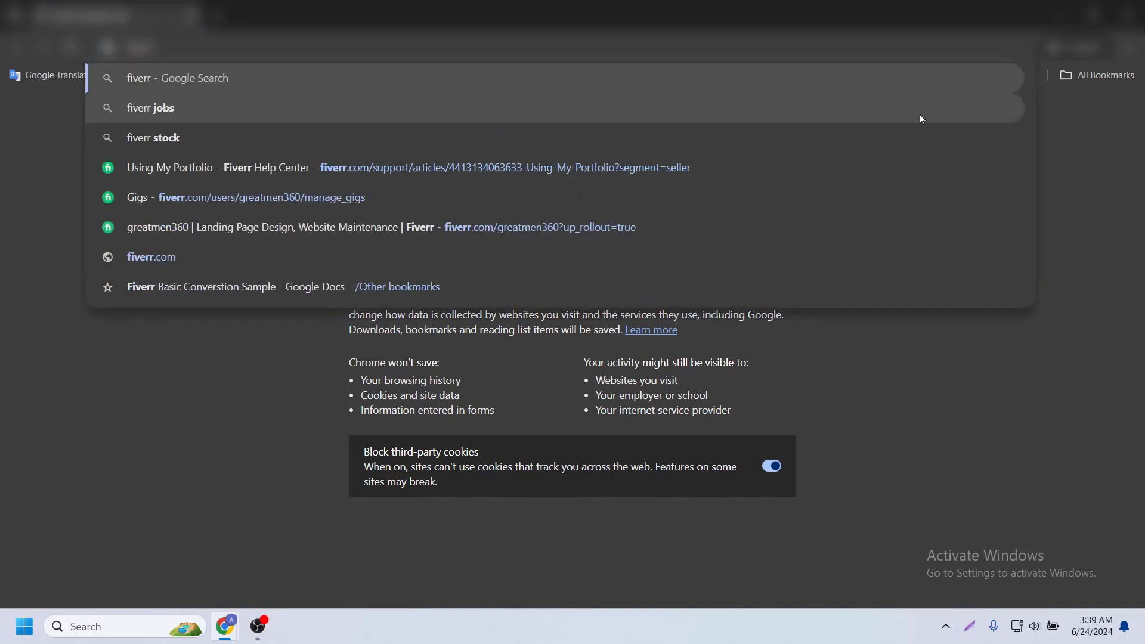
key(Return)
click(287, 233)
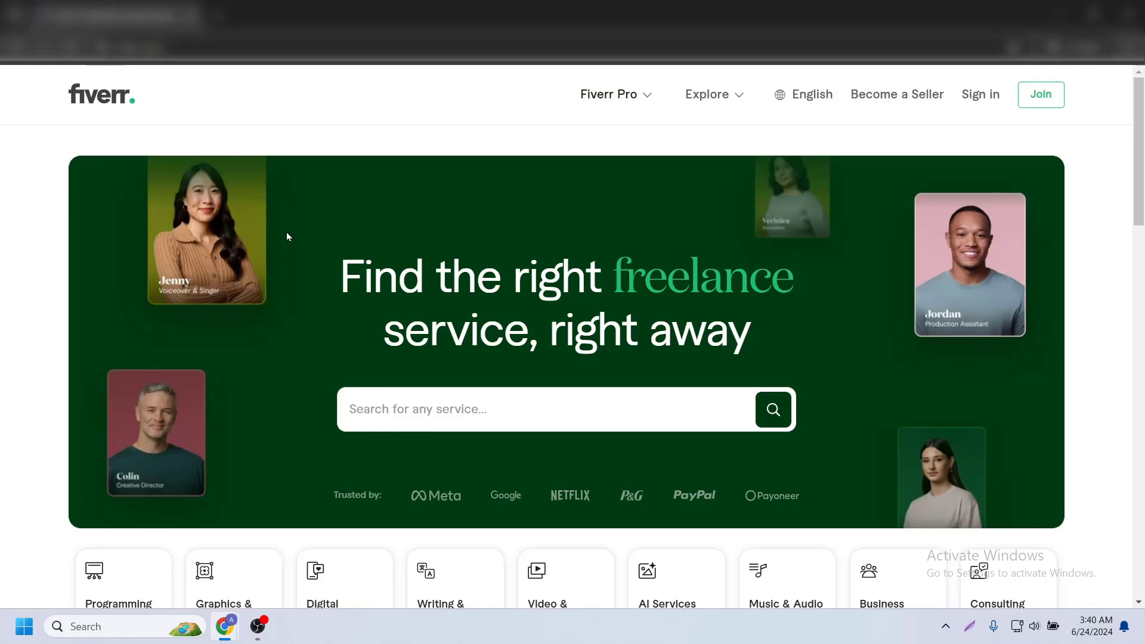
- Search Fiverr's services for "website design"
scroll(272, 250, down, 3)
scroll(271, 264, down, 2)
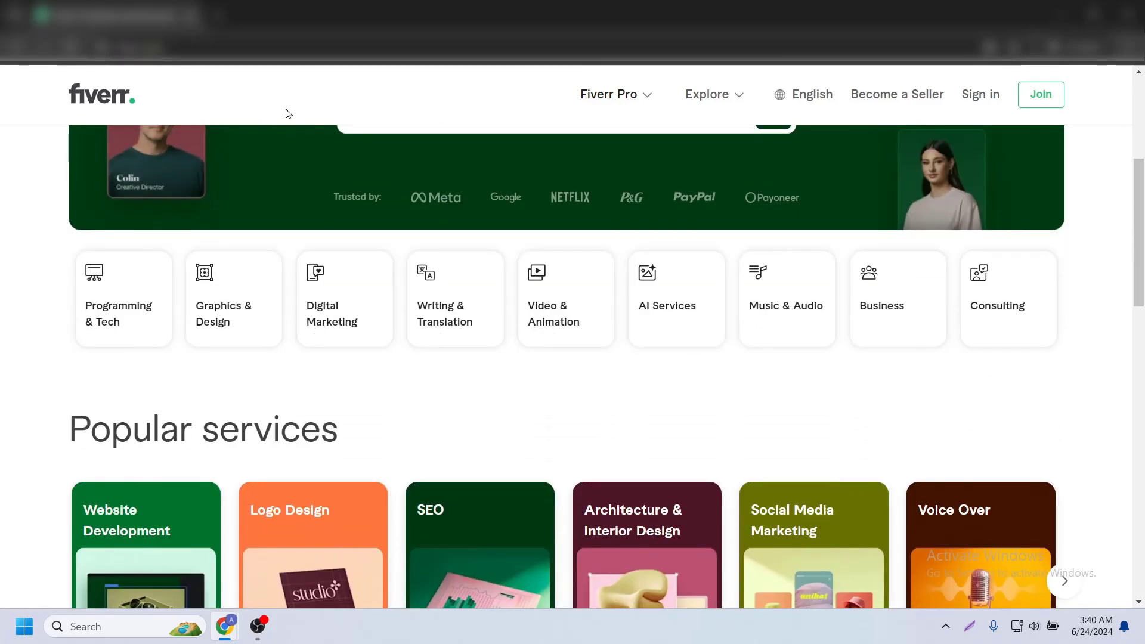
scroll(350, 230, down, 5)
click(351, 85)
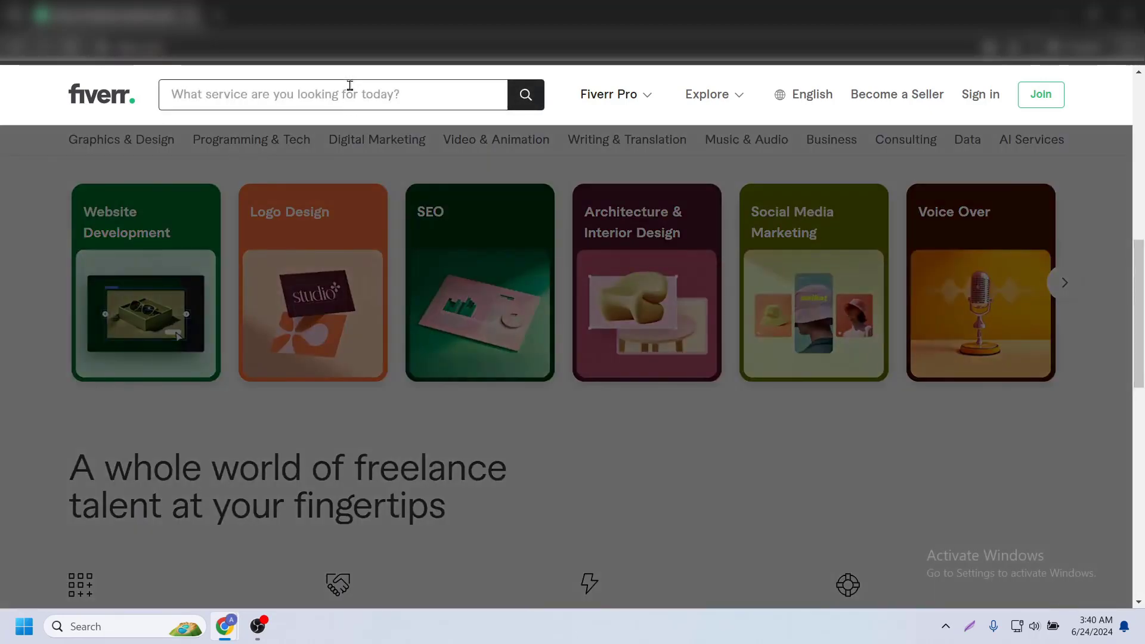
text(website design)
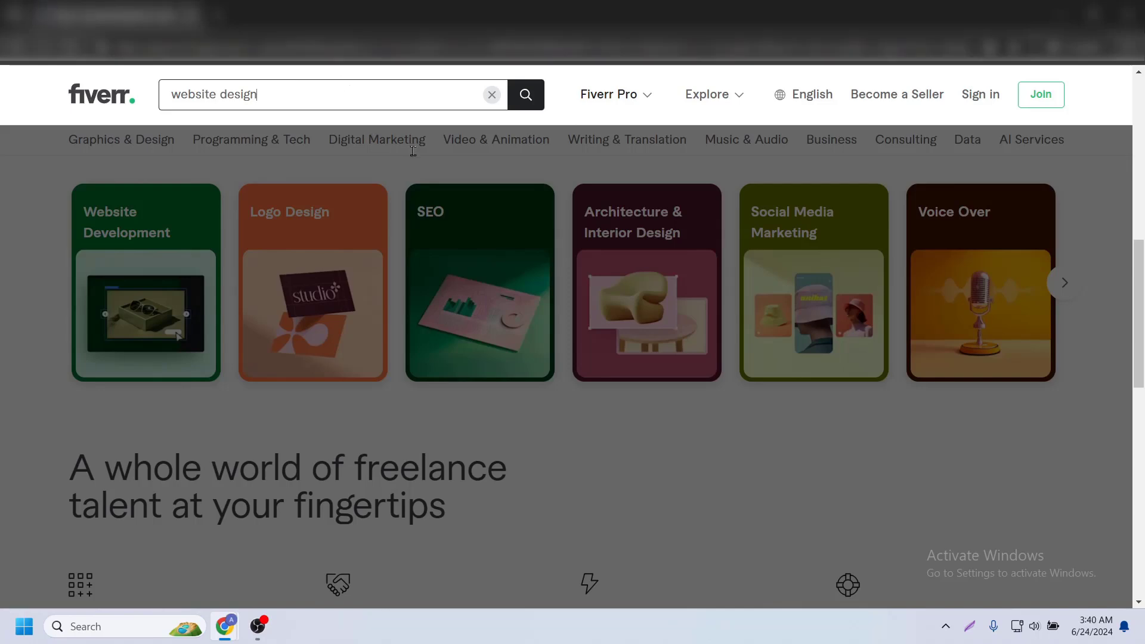
key(Return)
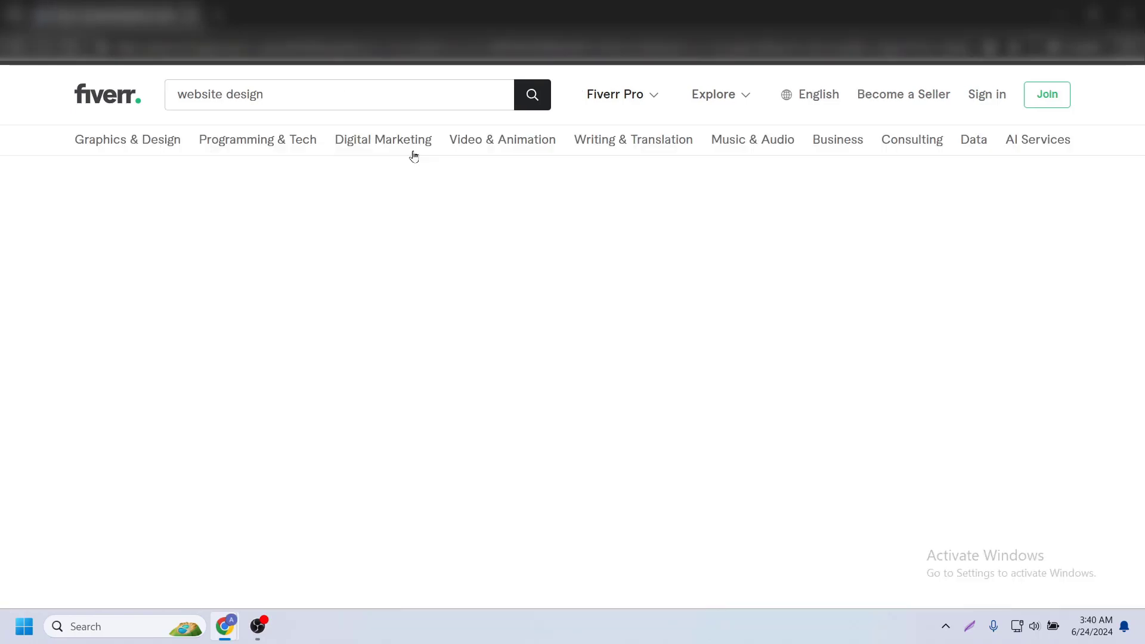
- Dismiss the account sign-up prompt, open the top freelancers' profiles in separate tabs, and go to the first seller's portfolio section
scroll(480, 243, down, 3)
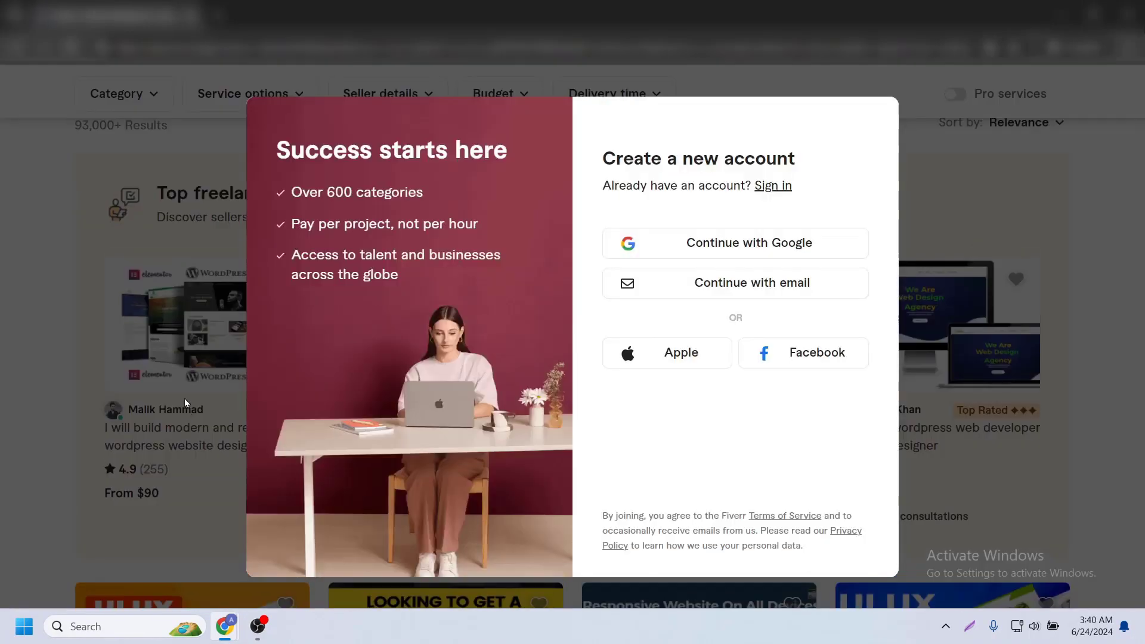
click(56, 429)
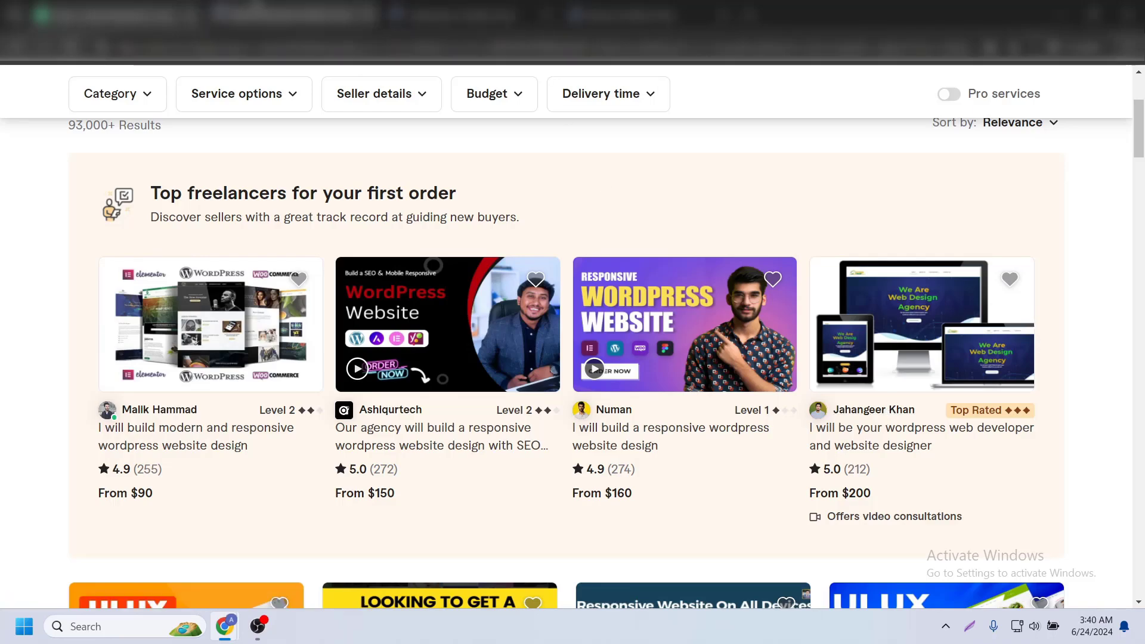
key(ctrl+Tab)
scroll(343, 349, down, 5)
scroll(346, 350, down, 5)
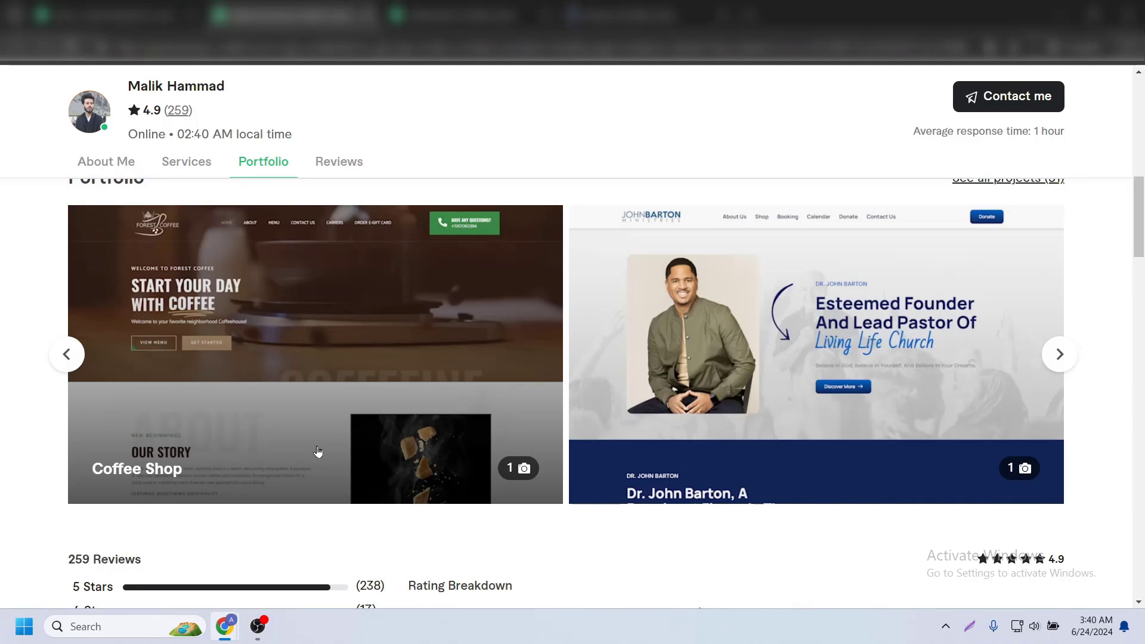
scroll(268, 435, up, 1)
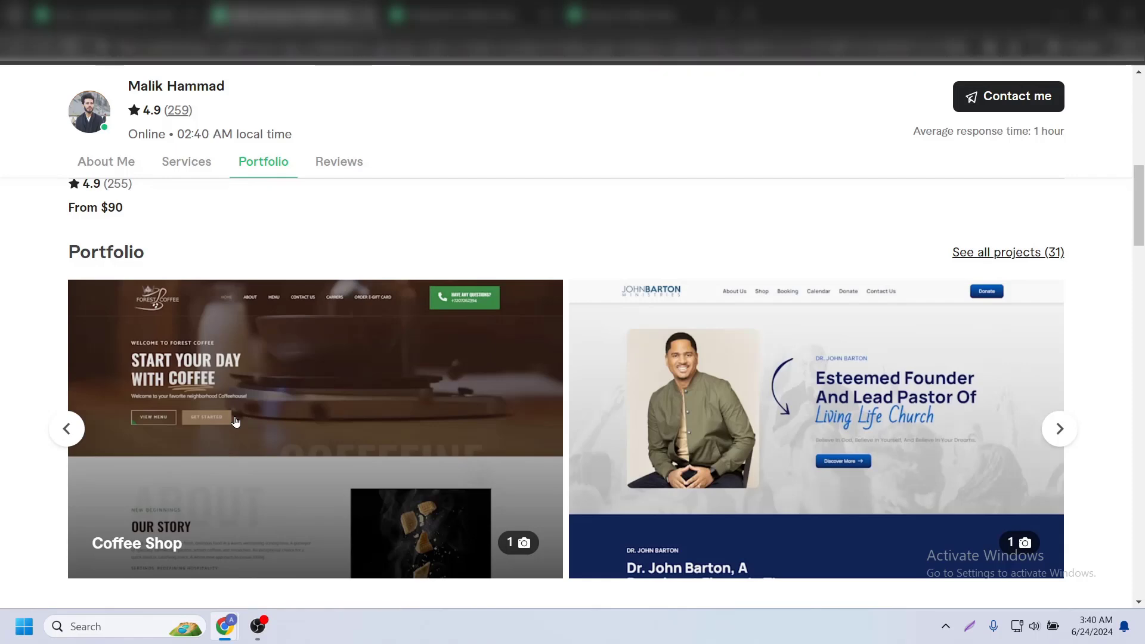
- Open the Coffee Shop portfolio project, examine its title, description and full-page design image, and close it
click(442, 406)
scroll(607, 373, down, 8)
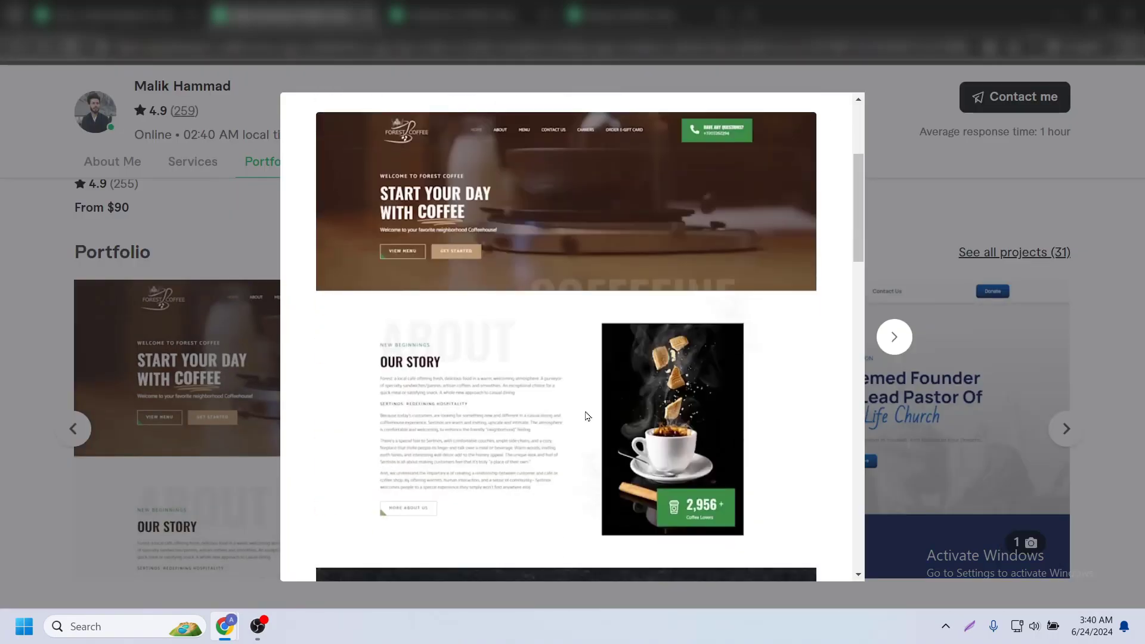
scroll(583, 431, up, 10)
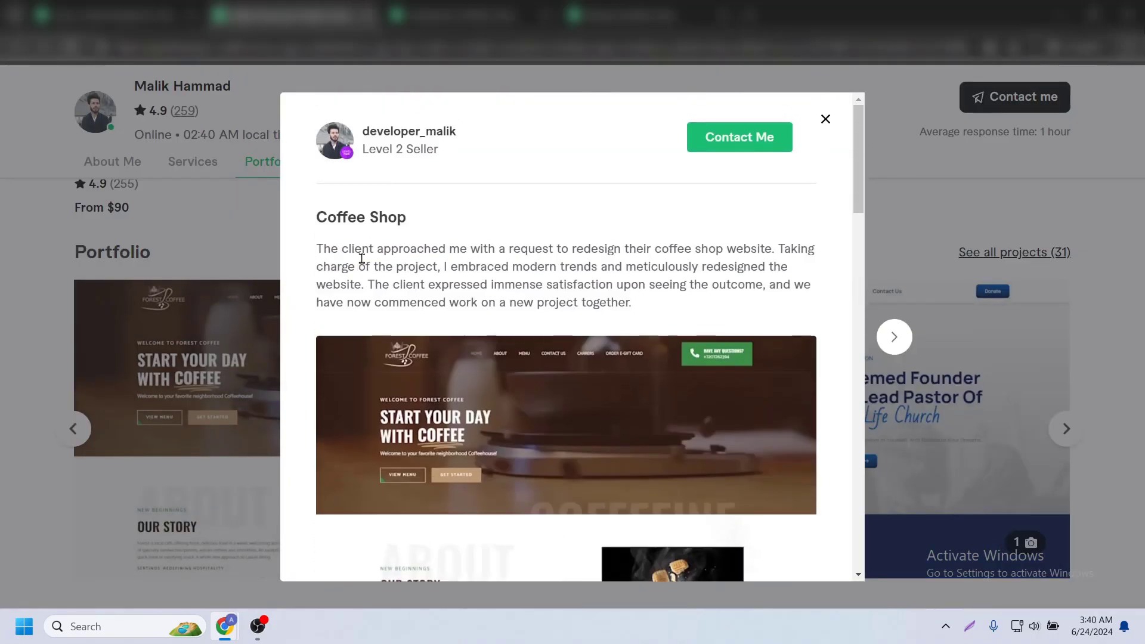
drag(341, 247, 425, 266)
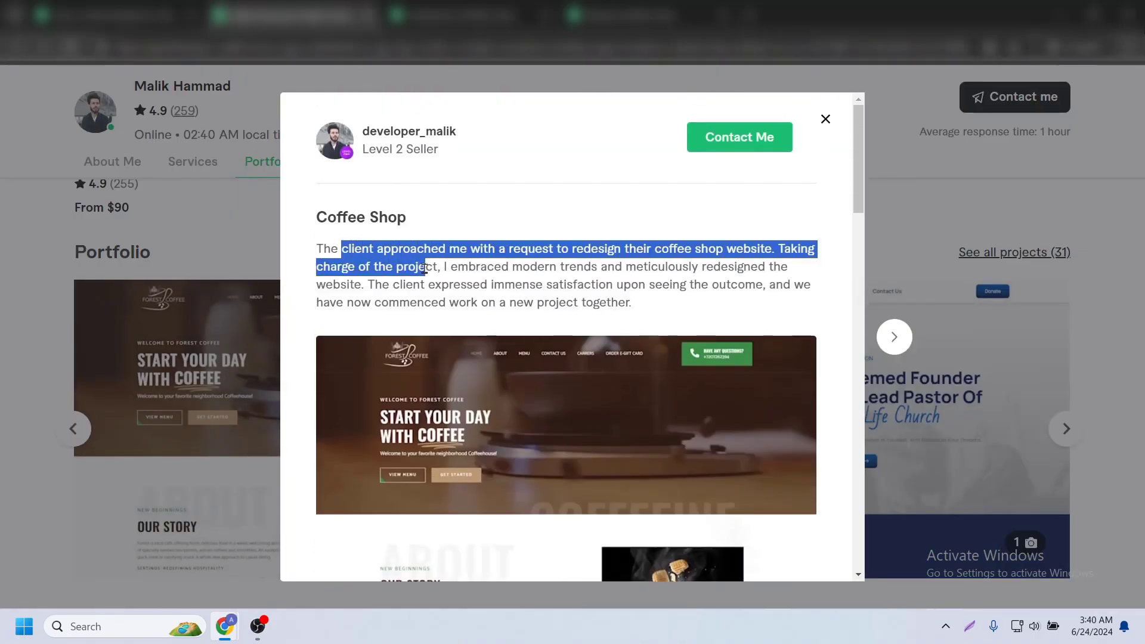
click(329, 216)
double_click(329, 216)
drag(630, 303, 581, 302)
scroll(640, 391, down, 15)
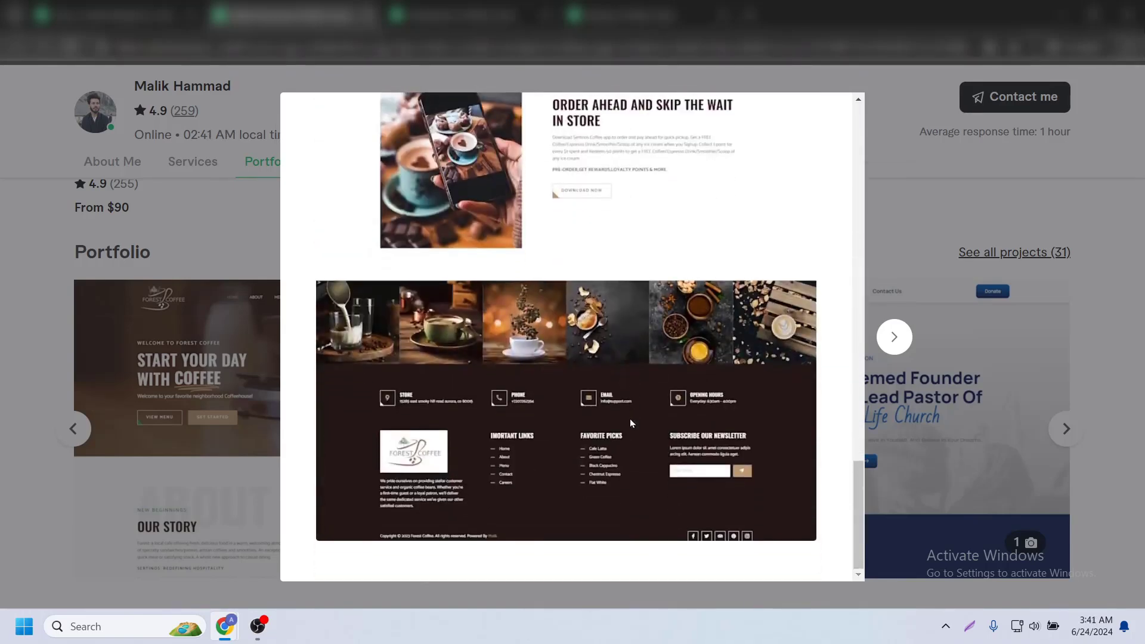
scroll(632, 420, up, 10)
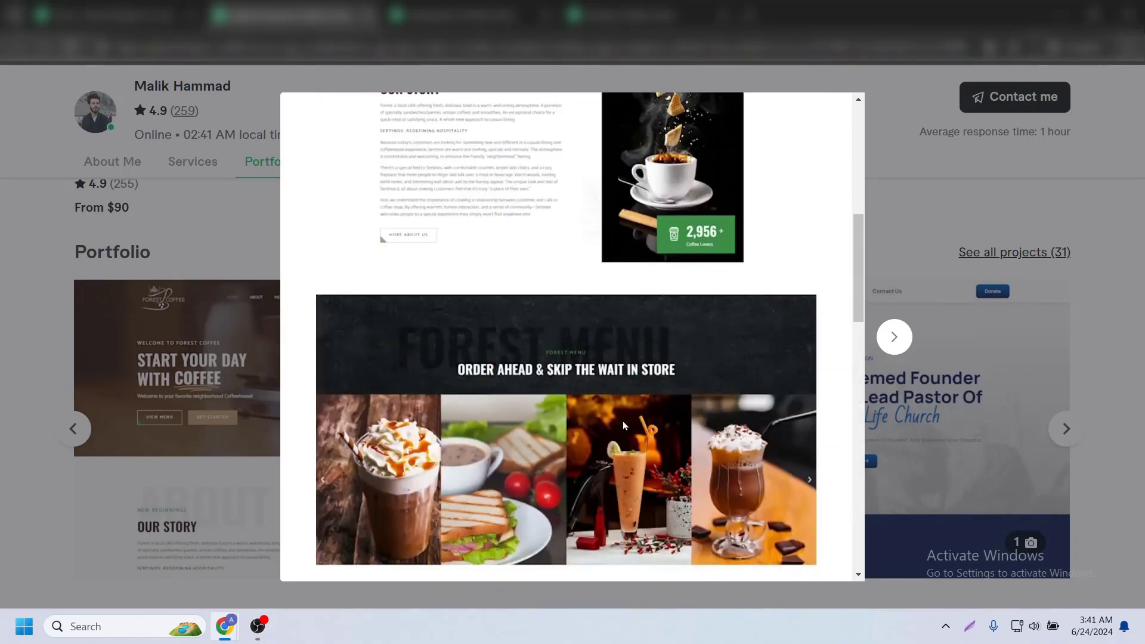
scroll(621, 422, up, 6)
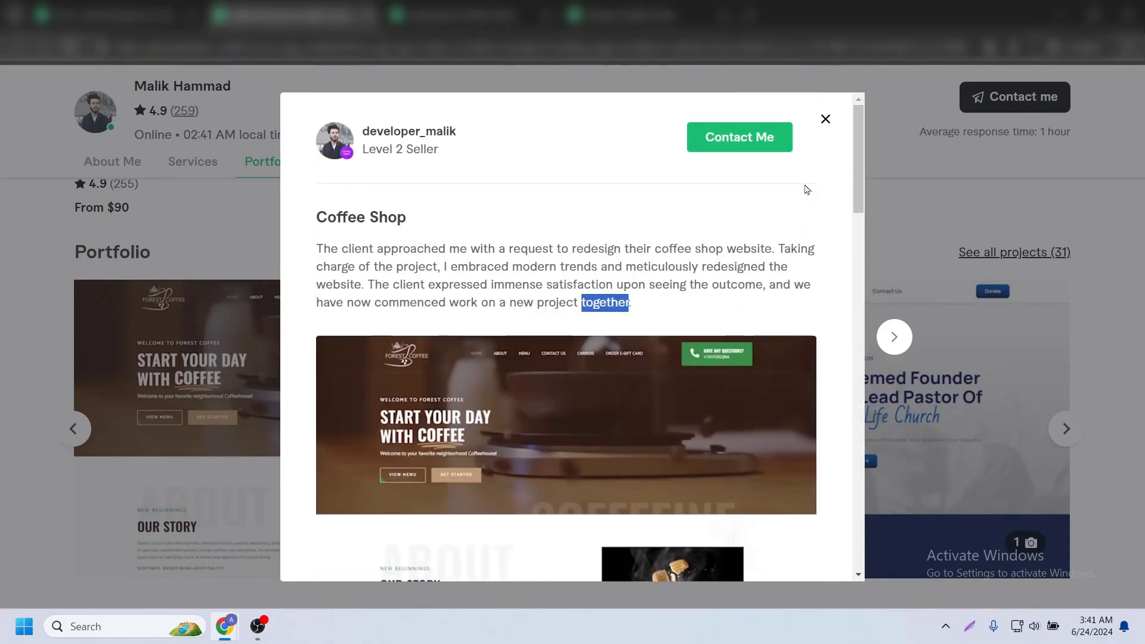
click(826, 120)
scroll(489, 221, up, 5)
scroll(489, 221, up, 4)
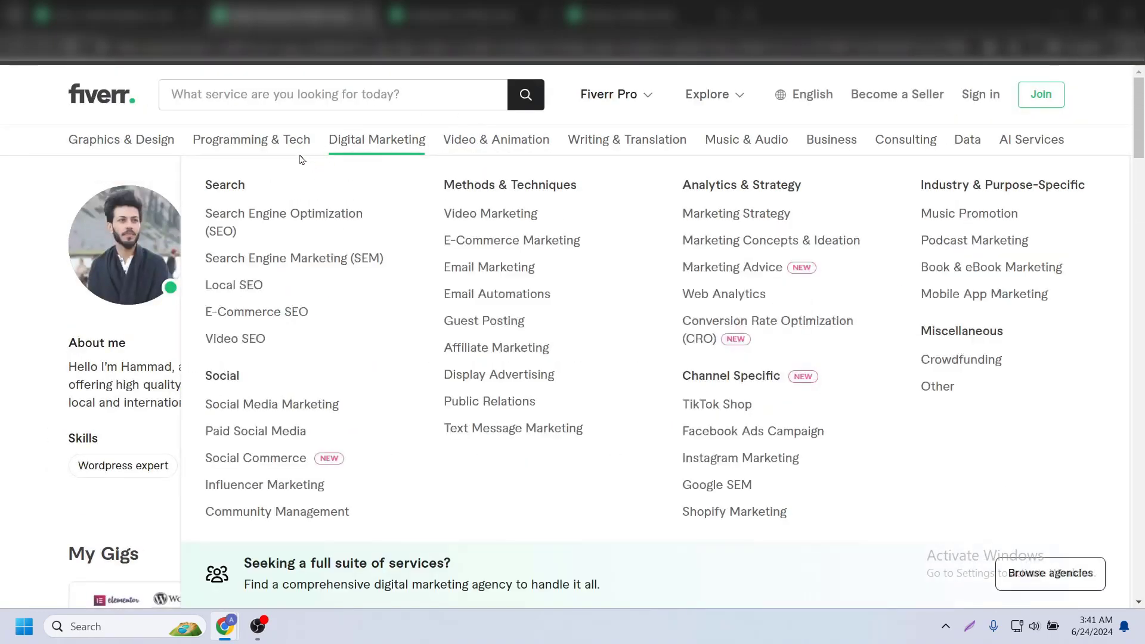
click(262, 96)
text(logo)
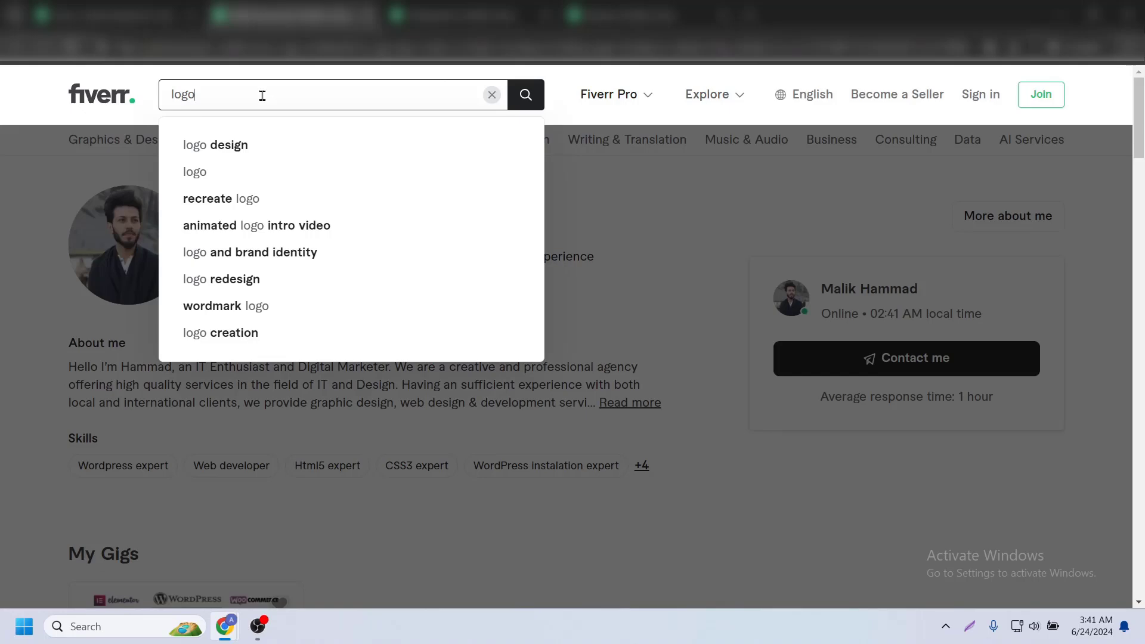
- Switch to the Ashiqurtech profile and examine the description and images of its Basin Lake Capital project
key(alt+Left)
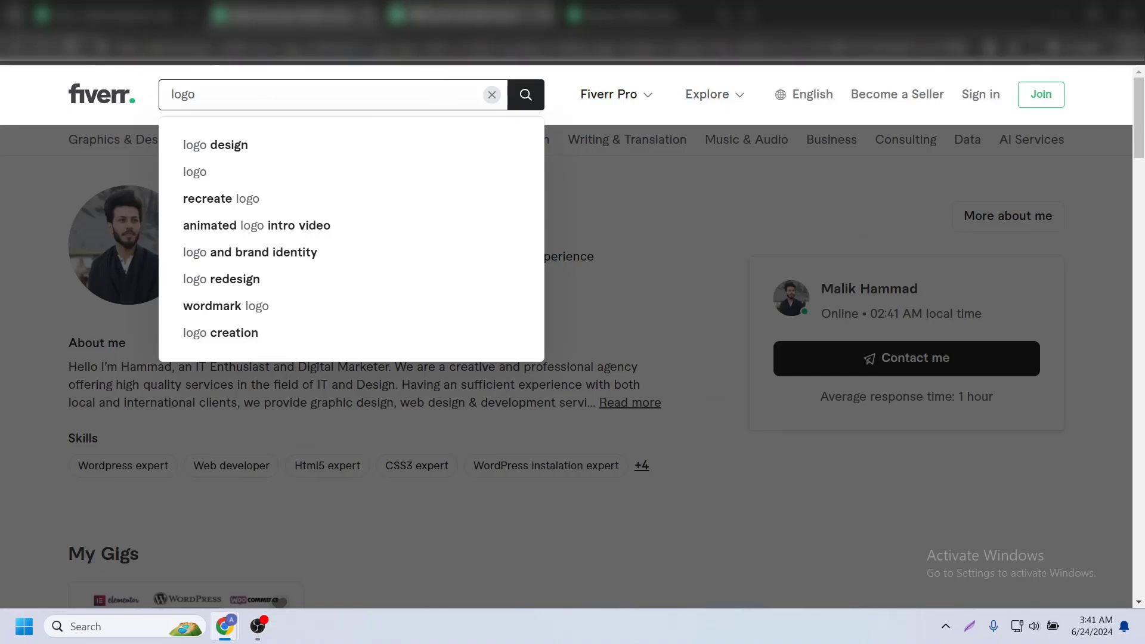
scroll(379, 364, down, 12)
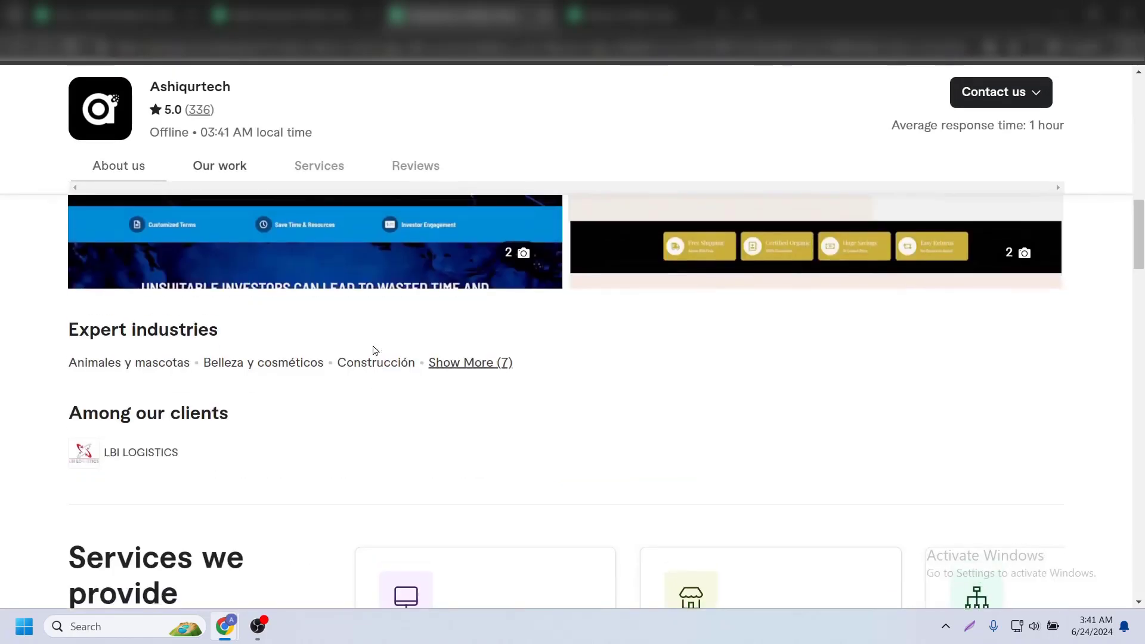
scroll(375, 363, up, 3)
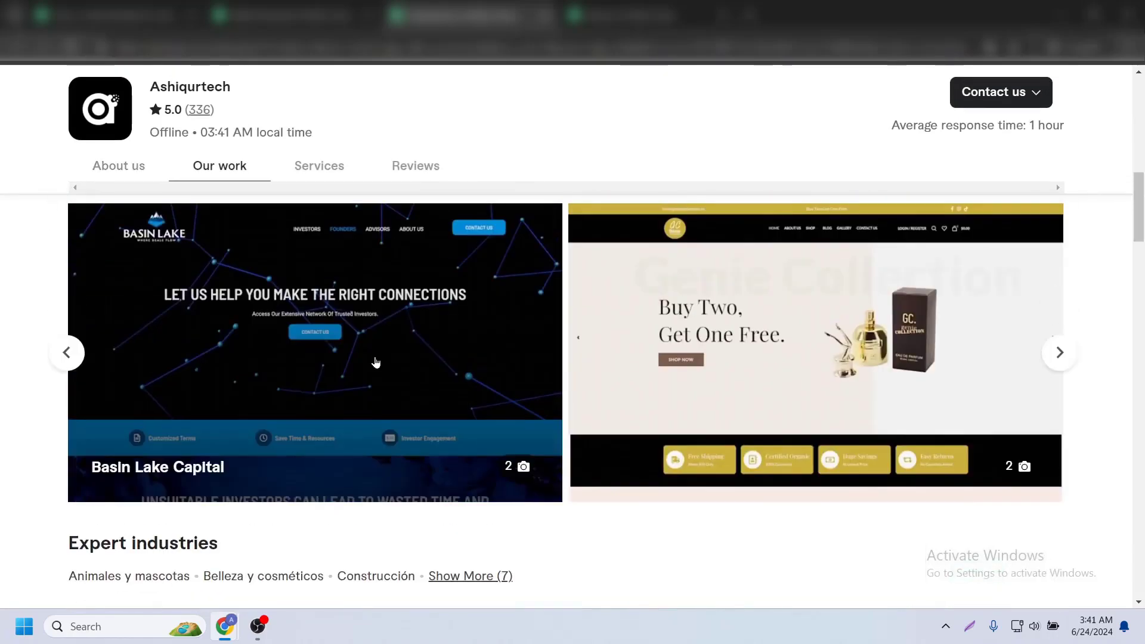
click(433, 382)
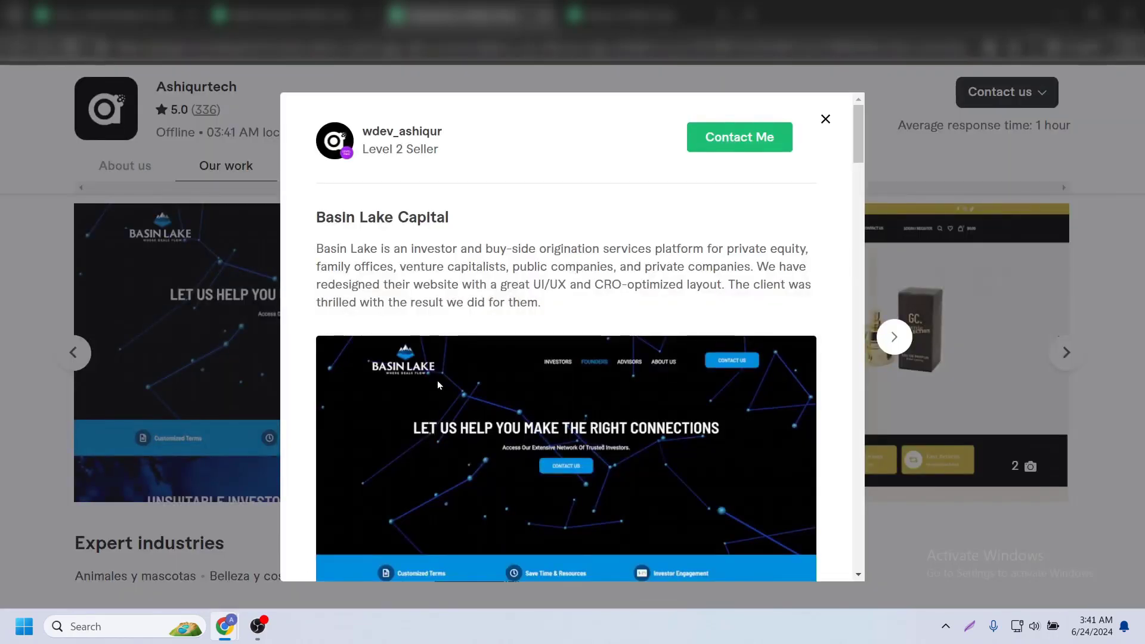
scroll(486, 316, down, 2)
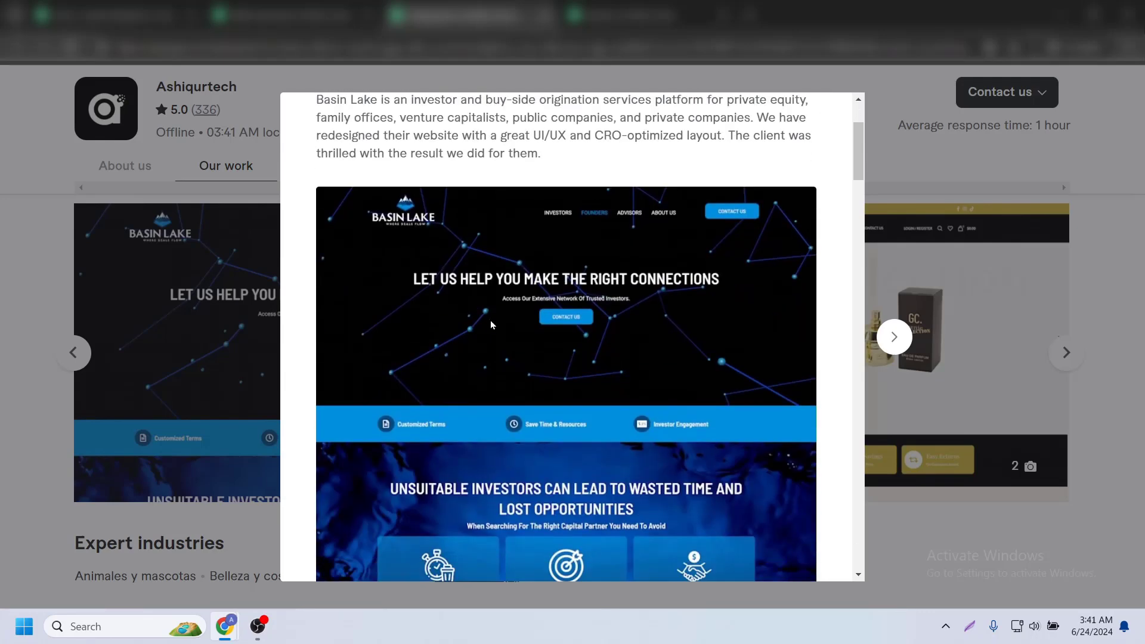
scroll(495, 327, up, 1)
scroll(500, 328, down, 5)
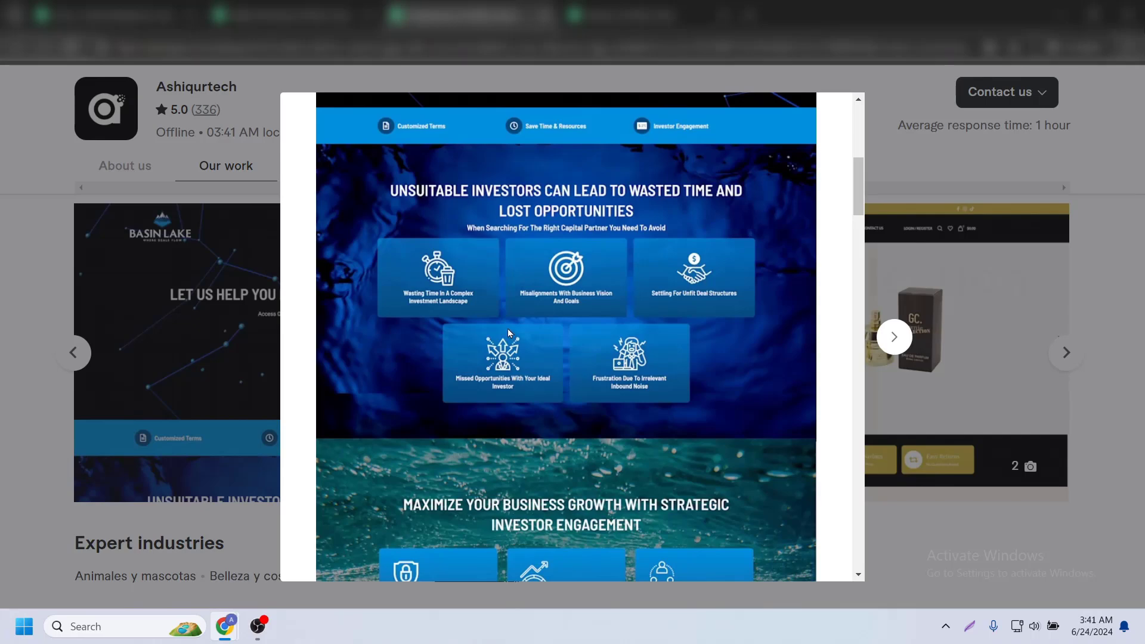
scroll(507, 328, up, 6)
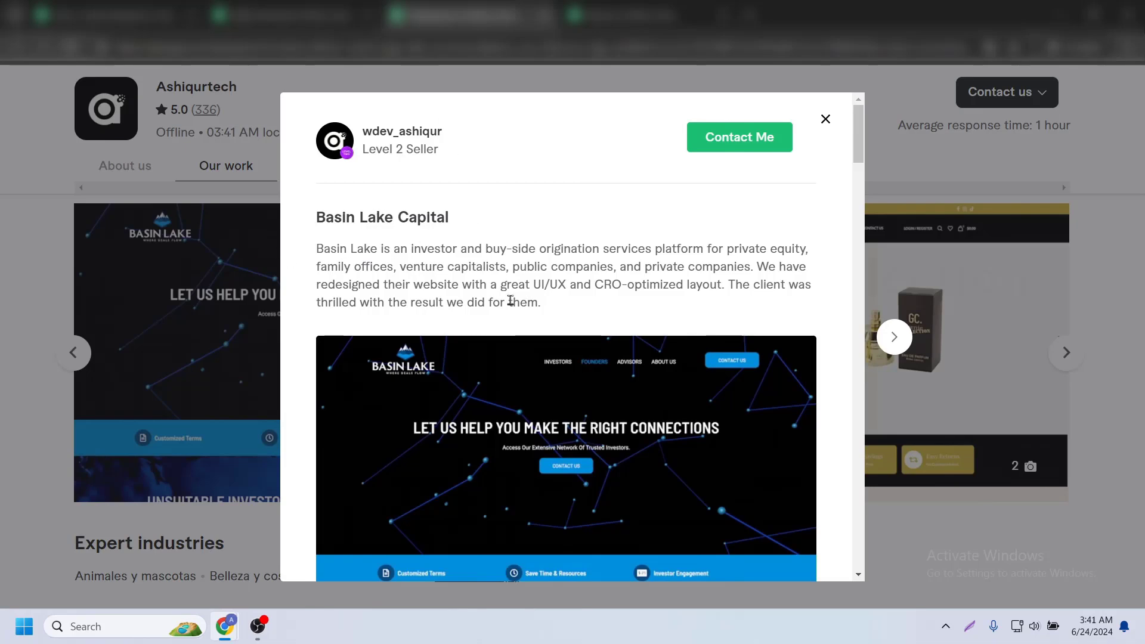
- Close the sample project and return to the browser window with the new portfolio project form
click(108, 231)
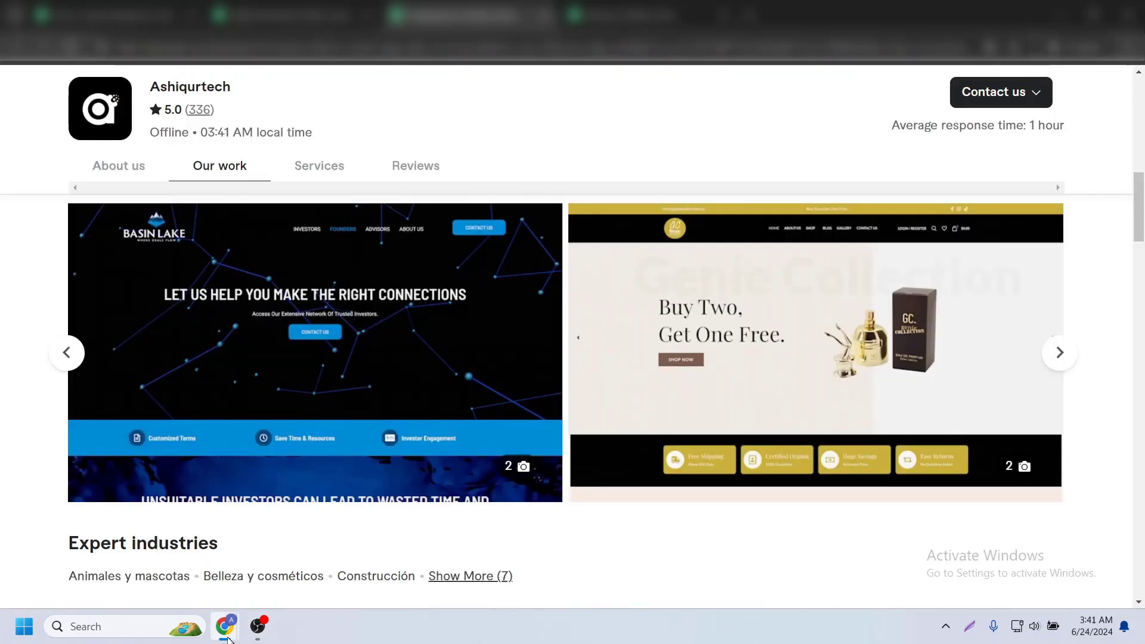
mouse_move(224, 626)
click(167, 553)
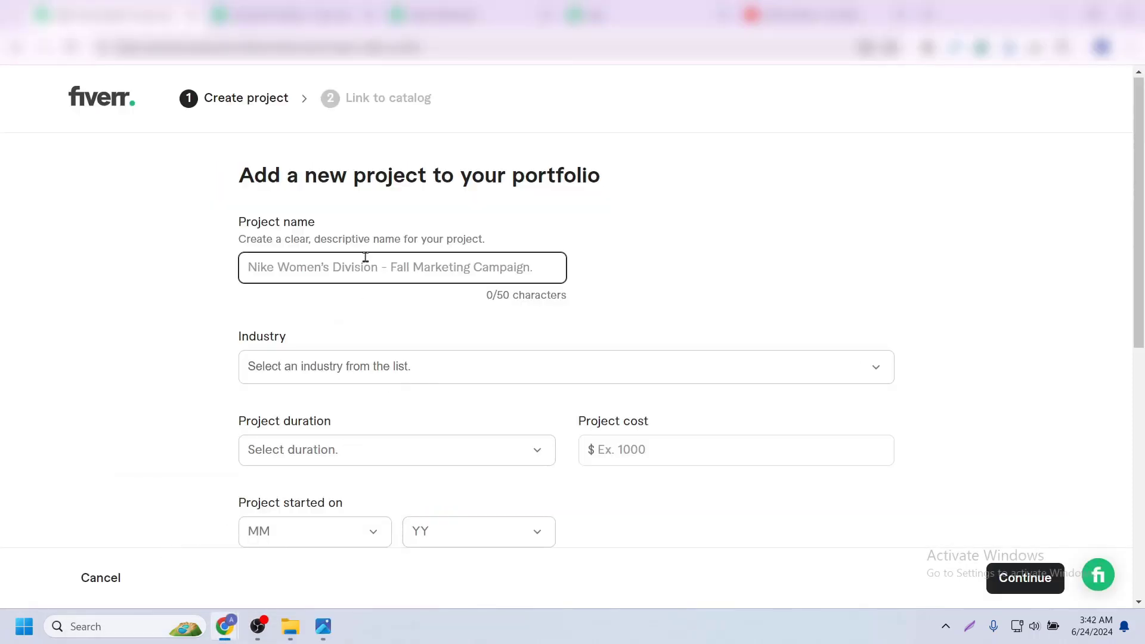
- Name the new portfolio project "Law Business Website Design"
text(Lar)
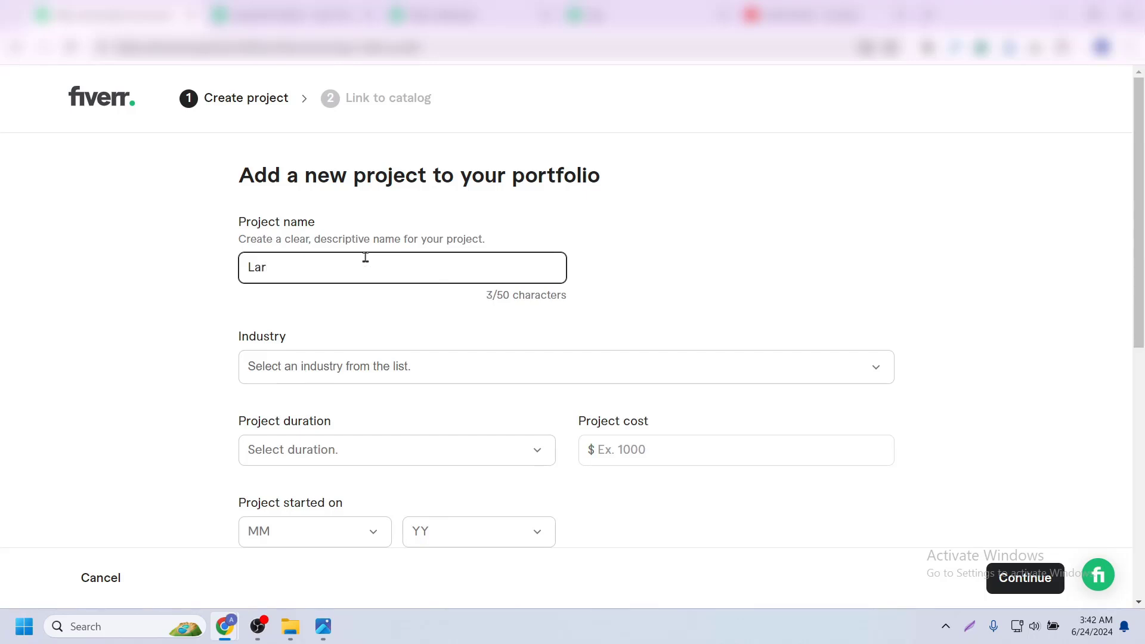
key(BackSpace)
text(w Business Website Design)
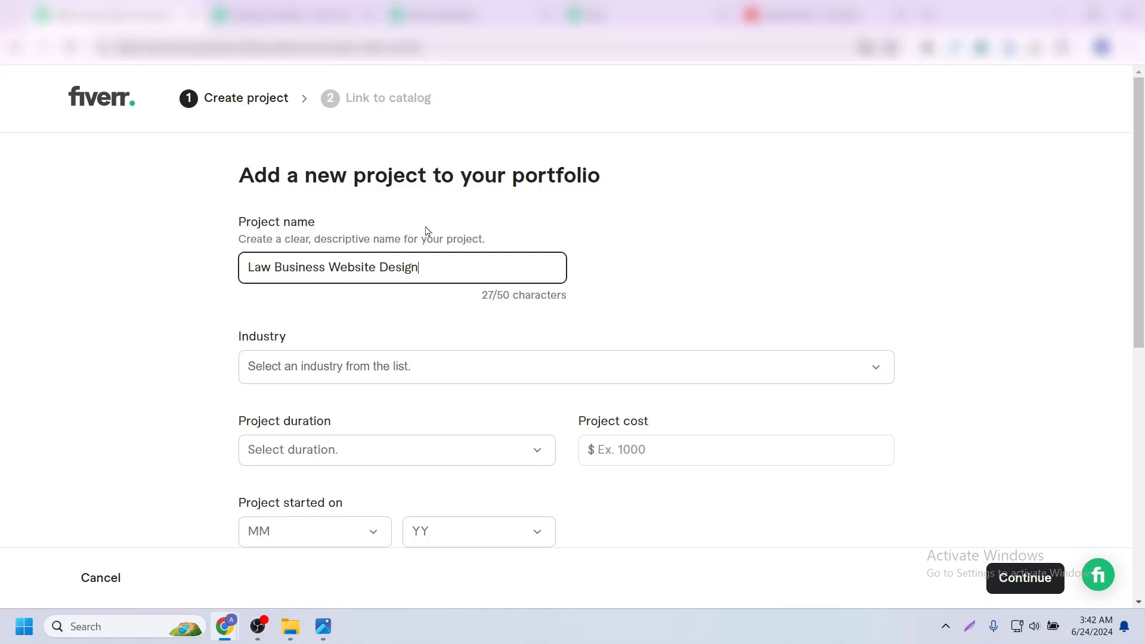
- Find Law in the industry list, add it as the project's industry, and close the list
scroll(471, 316, down, 1)
click(469, 292)
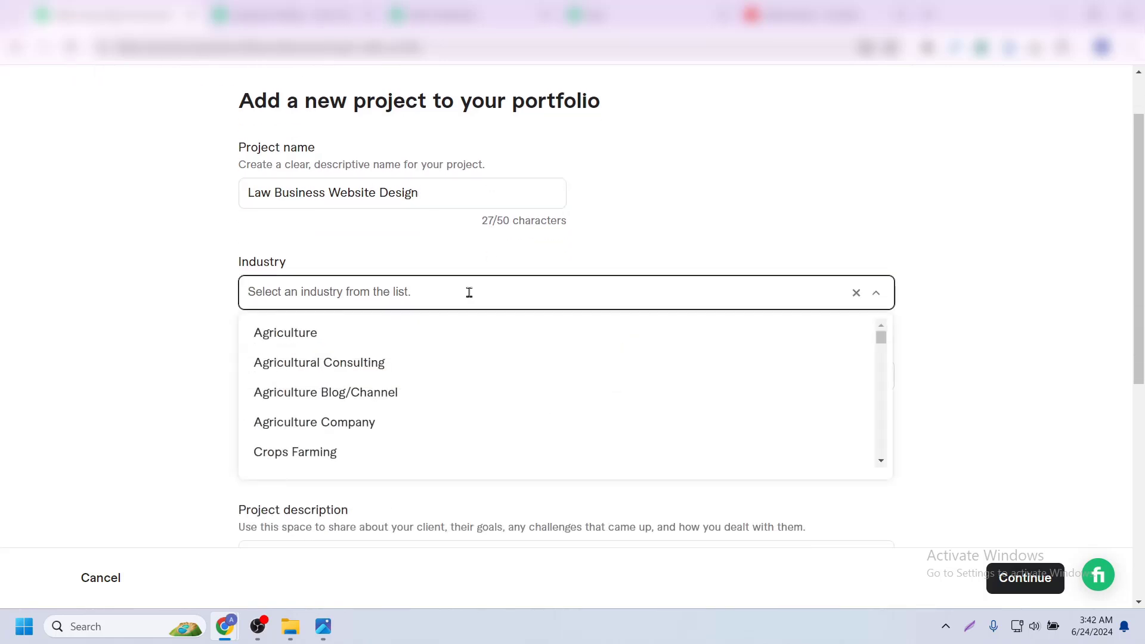
text(law)
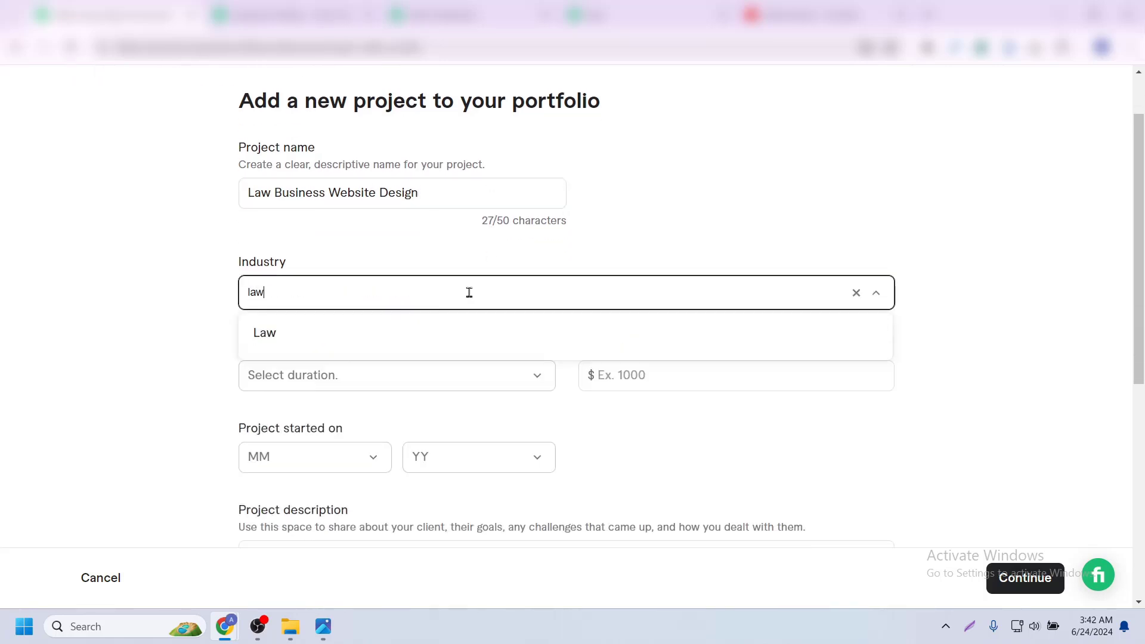
click(441, 332)
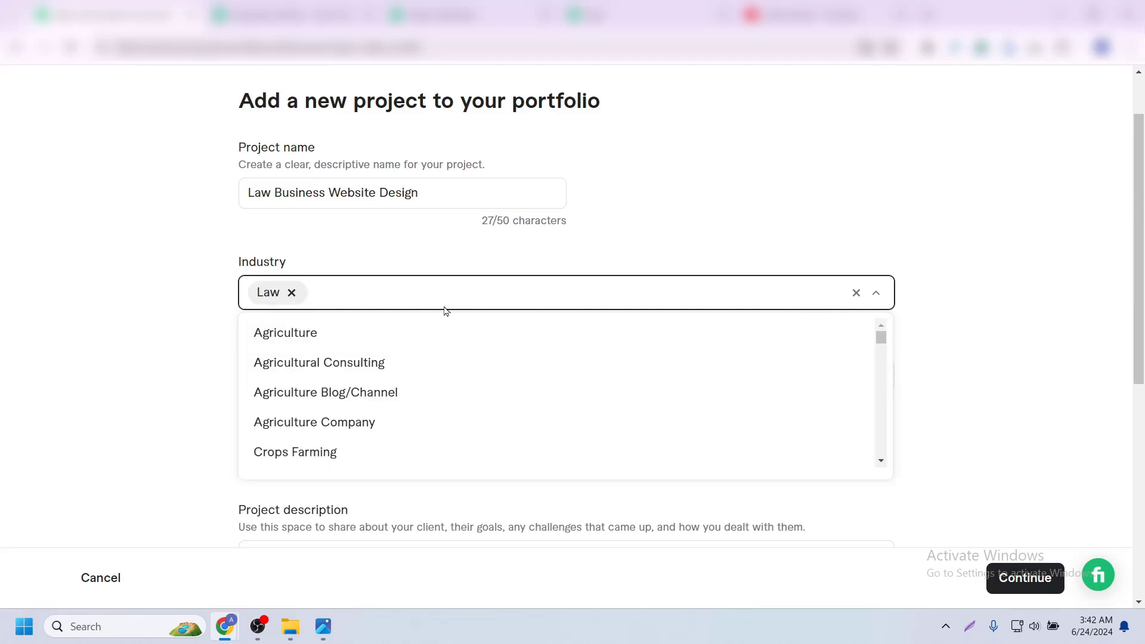
scroll(391, 353, down, 2)
scroll(392, 366, up, 1)
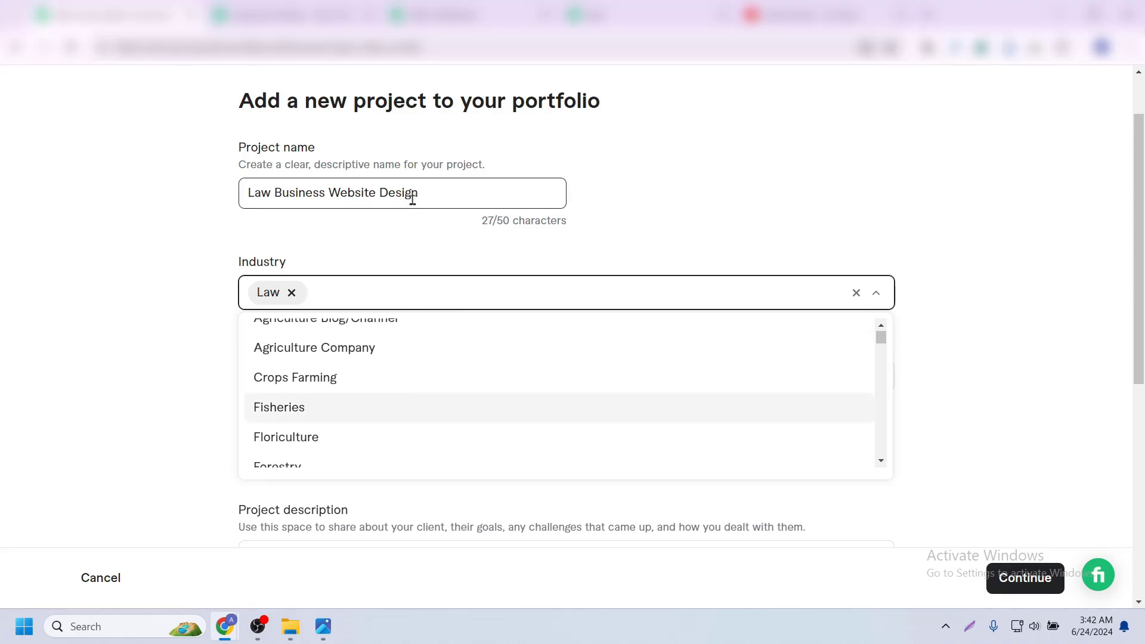
click(436, 192)
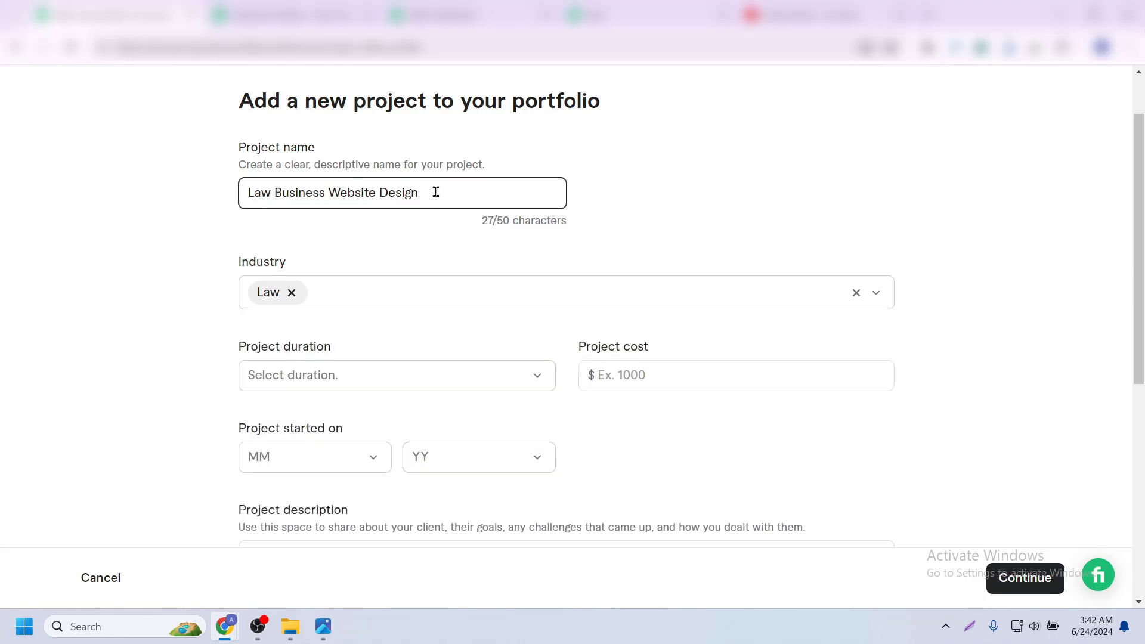
- Search the industry list for a web-related category and look through its agriculture, design and arts entries
click(429, 291)
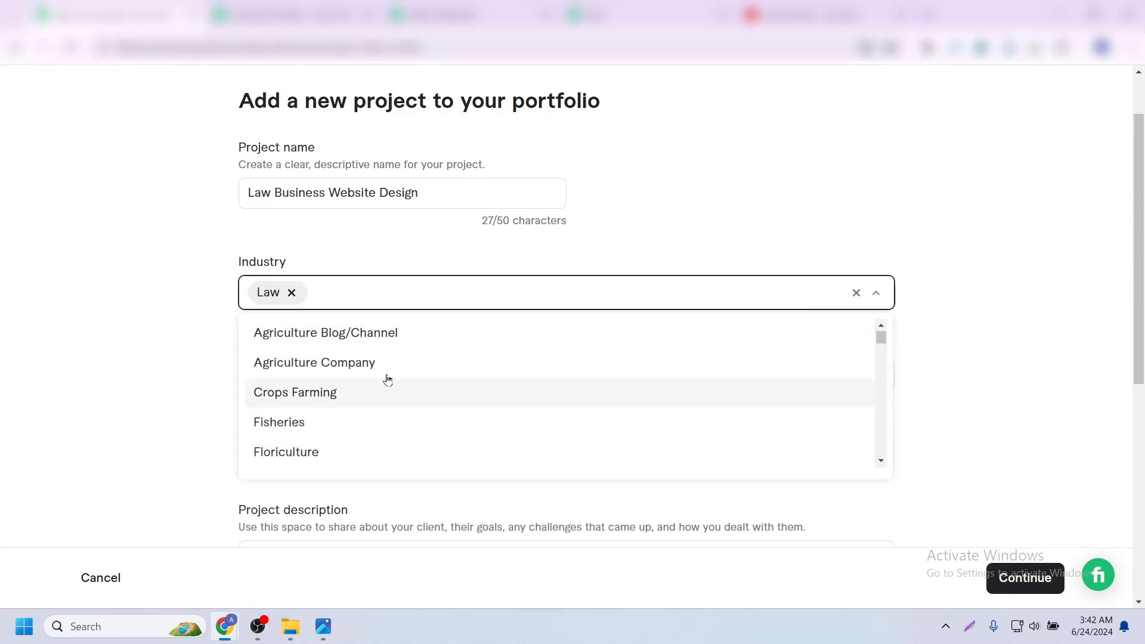
text(we)
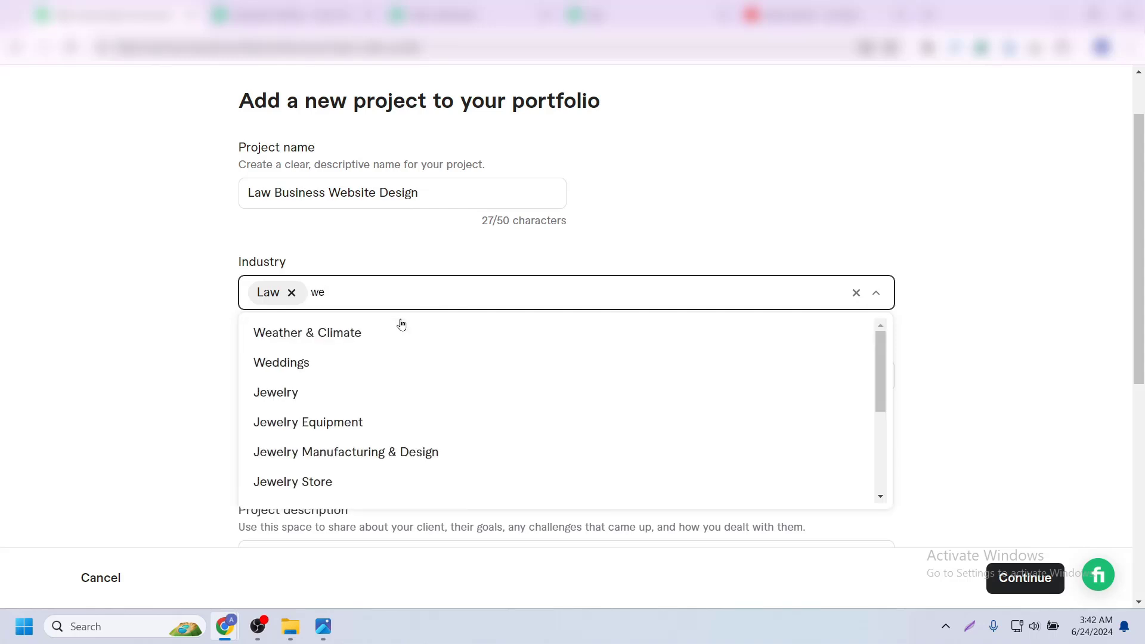
text(b)
key(BackSpace)
key(BackSpace)
key(BackSpace)
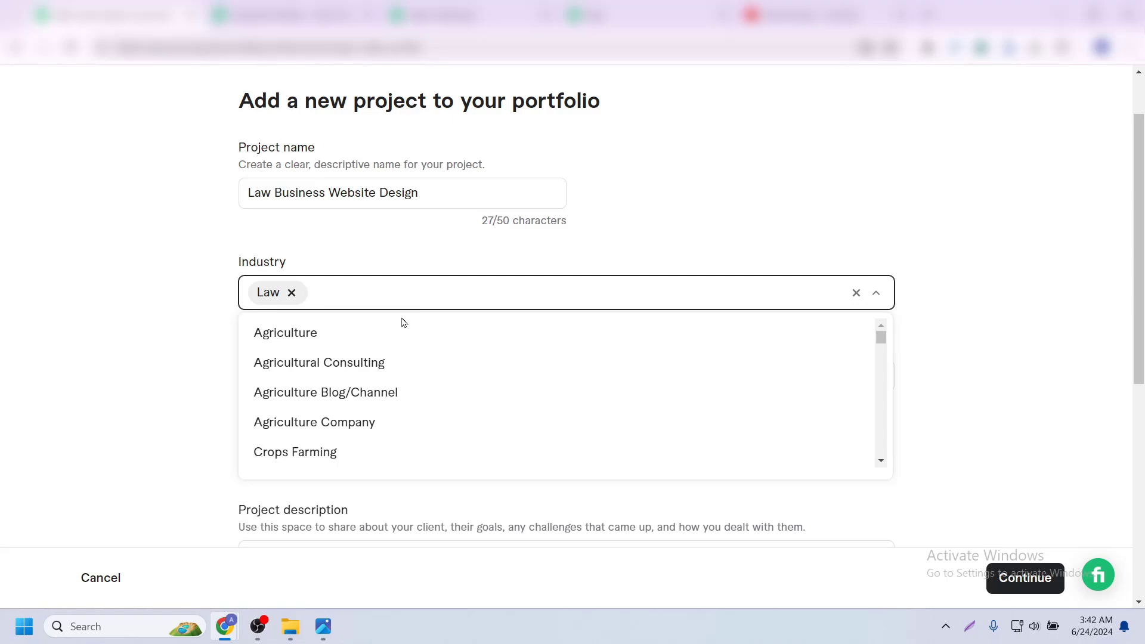
text(e)
key(BackSpace)
scroll(419, 401, down, 4)
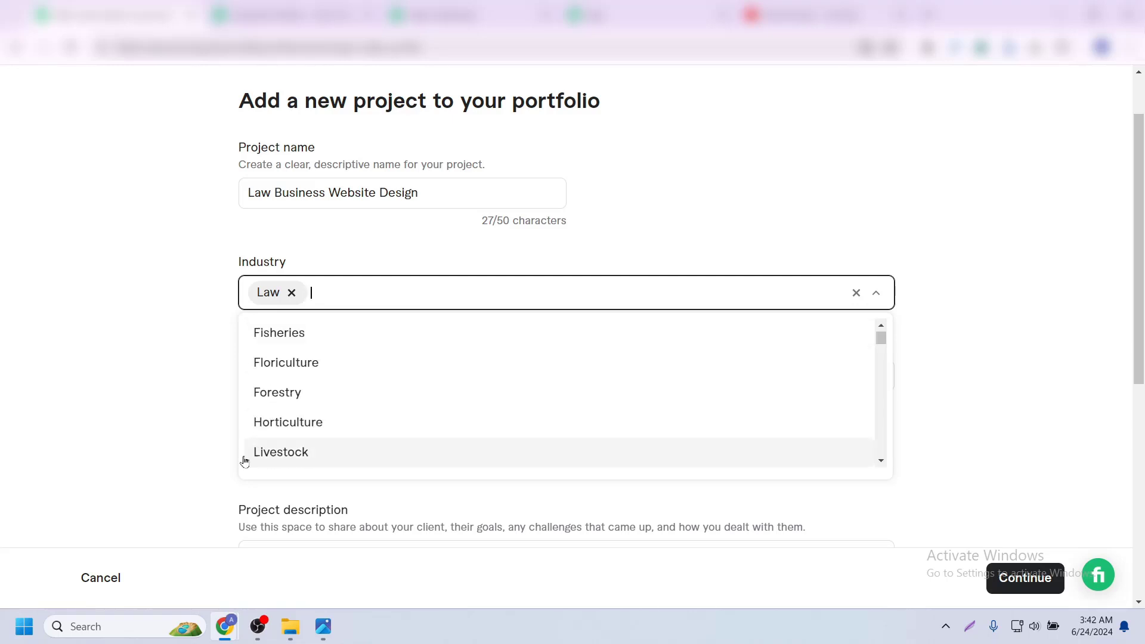
scroll(327, 430, down, 3)
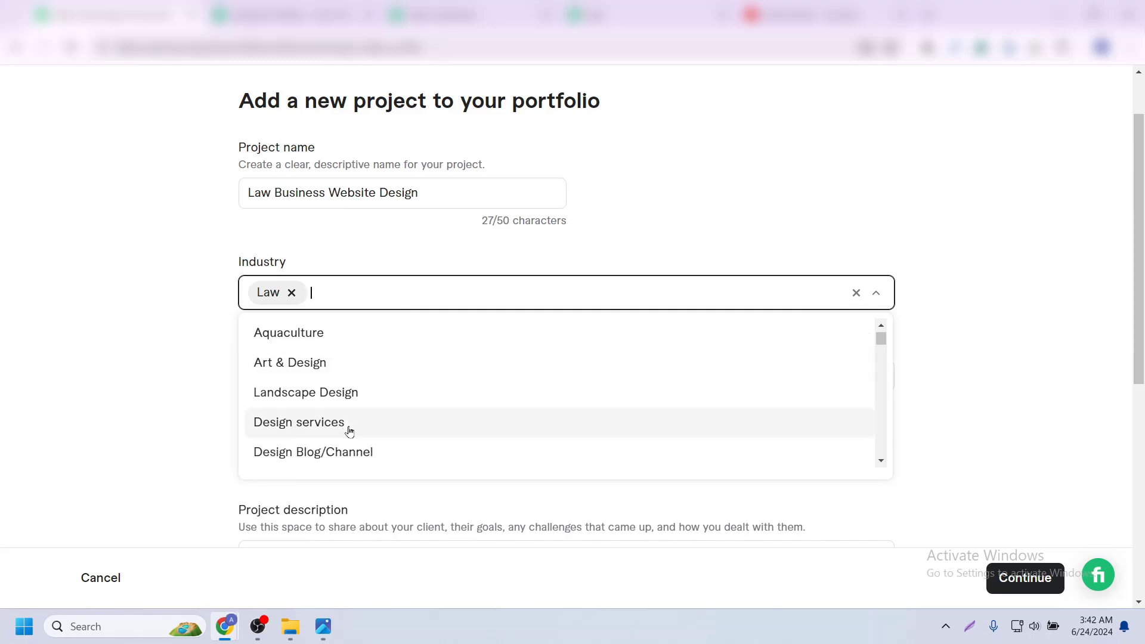
scroll(384, 398, down, 1)
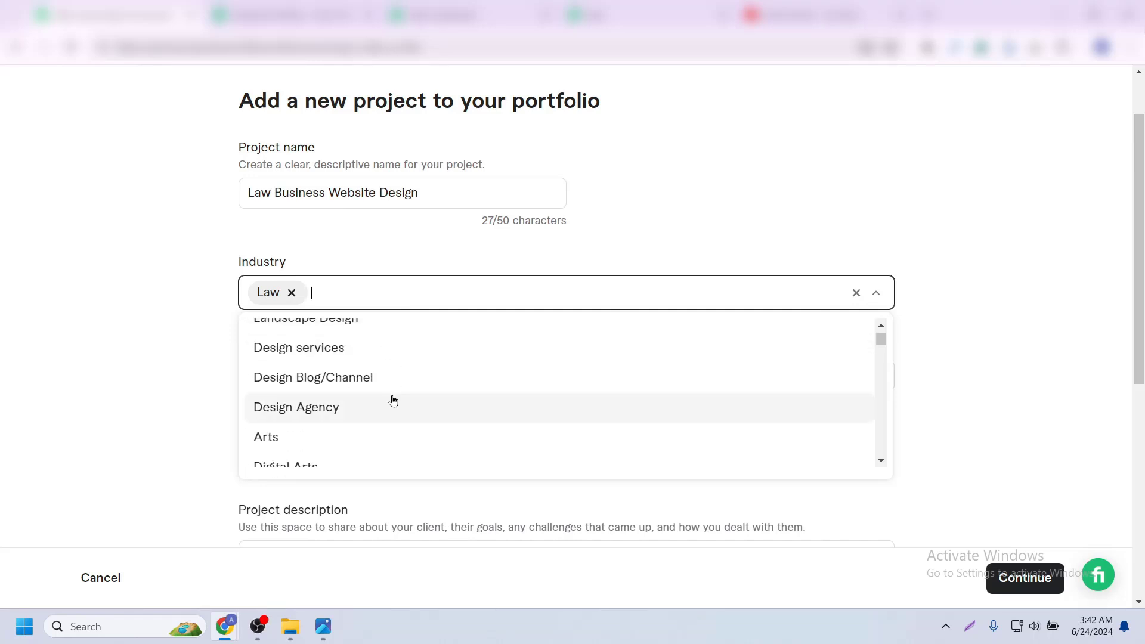
scroll(393, 401, down, 1)
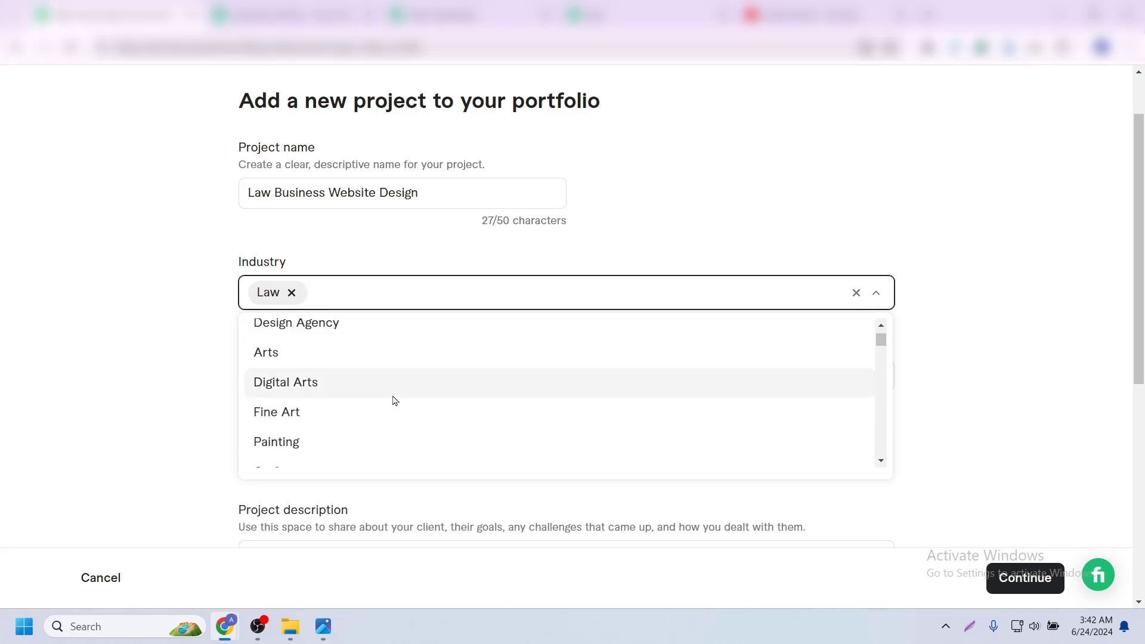
scroll(394, 399, down, 1)
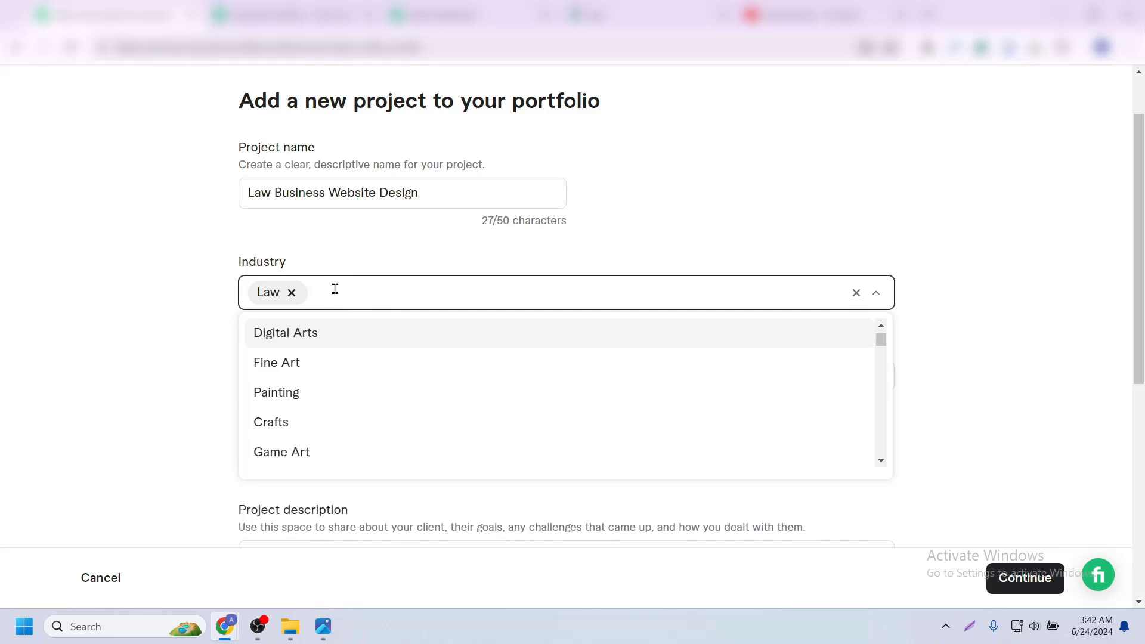
- Add Business consulting, Financial & Business Services, and Business Services & Consulting to the project's industries
text(bus)
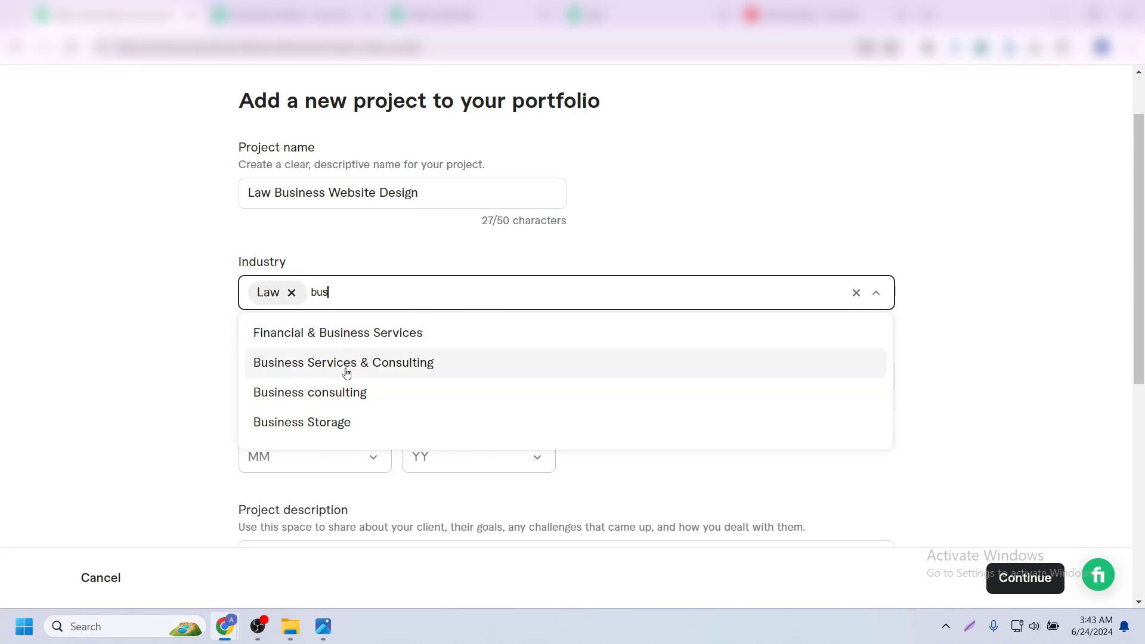
click(319, 397)
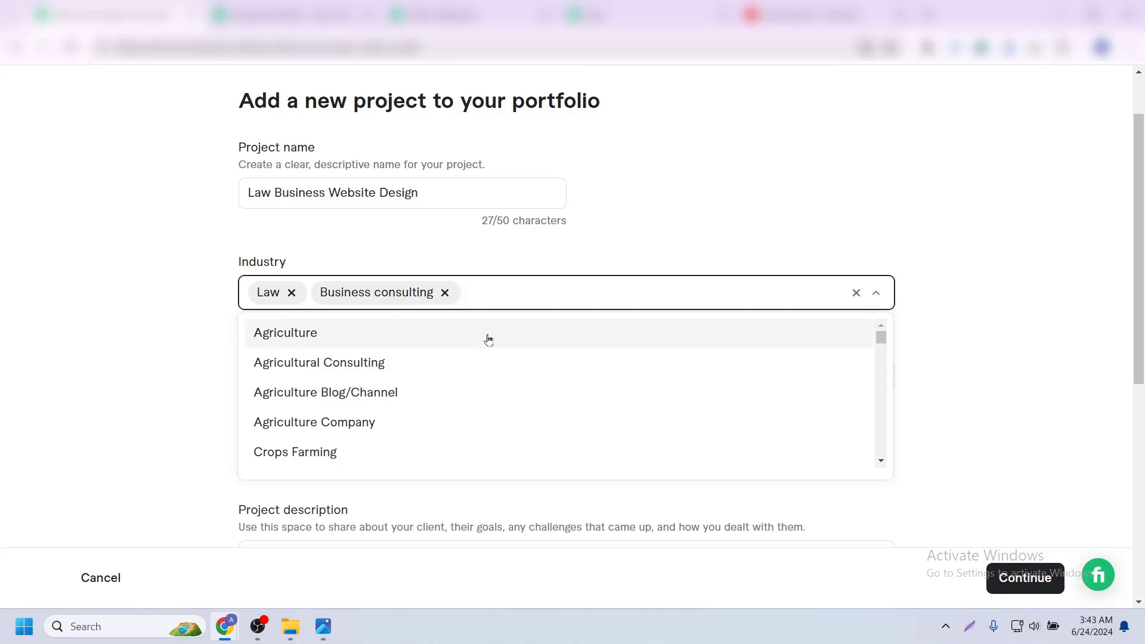
text(busine)
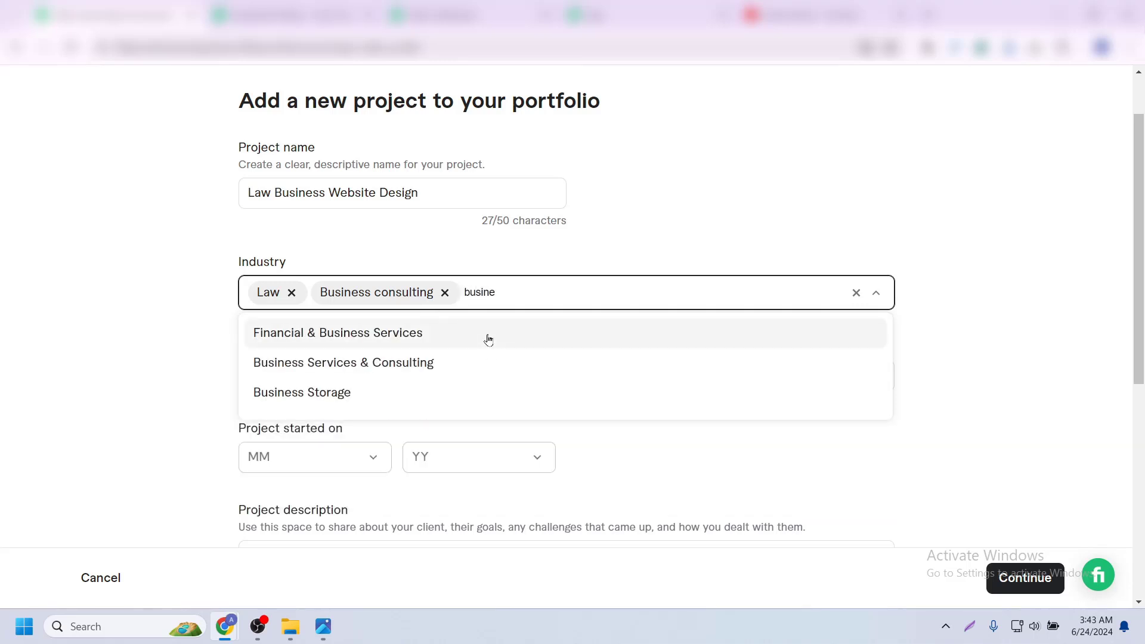
click(488, 340)
text(bu)
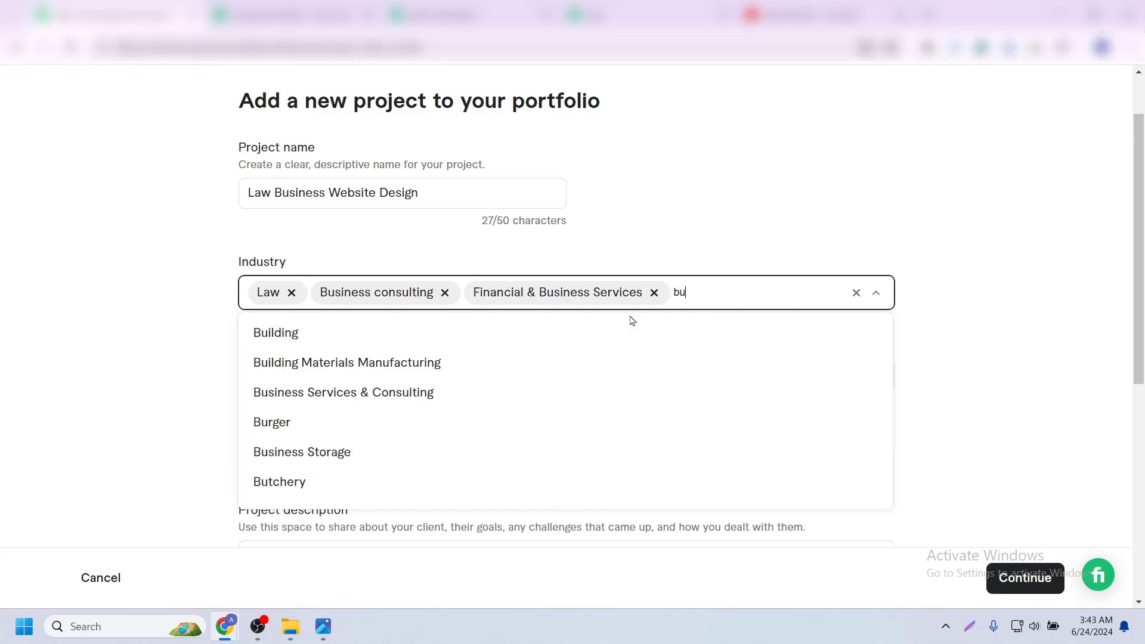
text(sin)
click(382, 333)
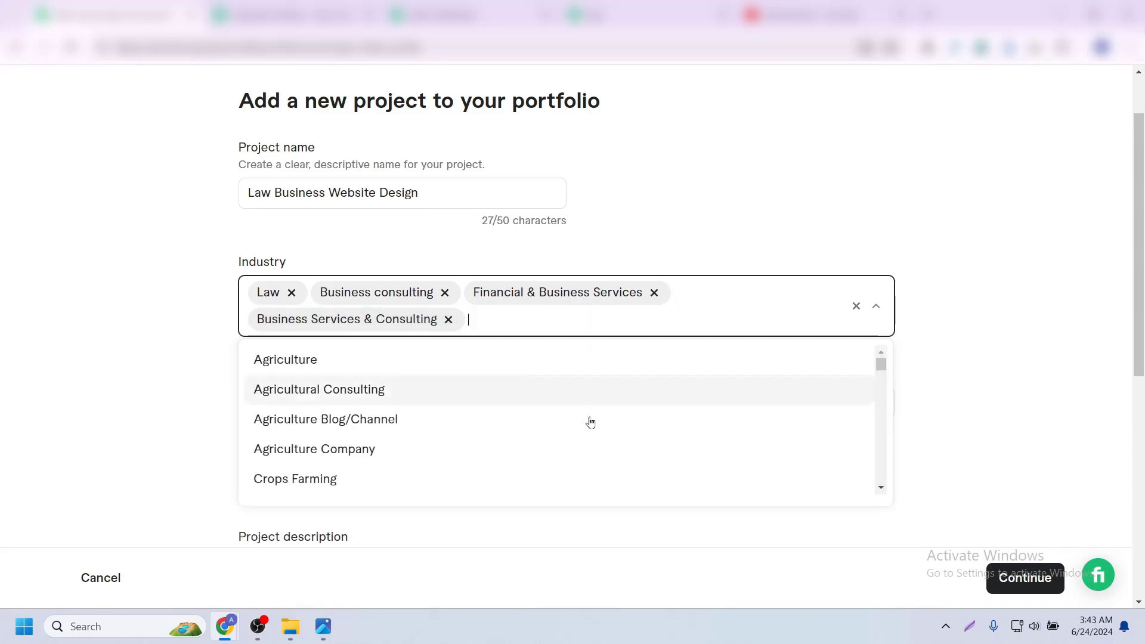
click(208, 375)
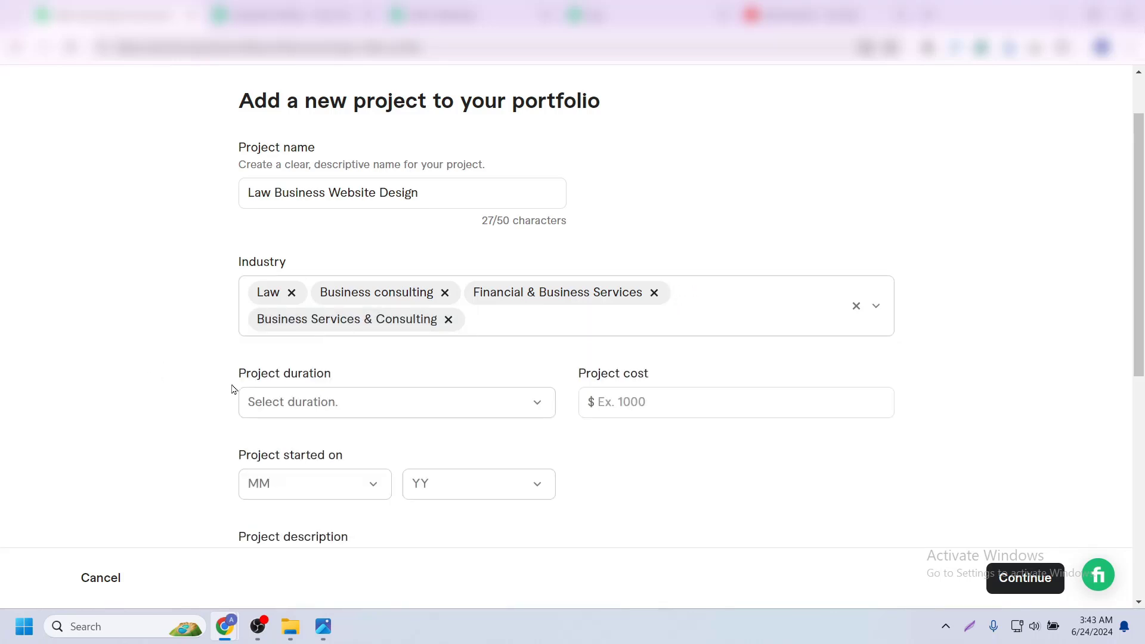
- Set the project duration to 1-7 days and the project cost to $350
scroll(419, 328, down, 1)
click(419, 327)
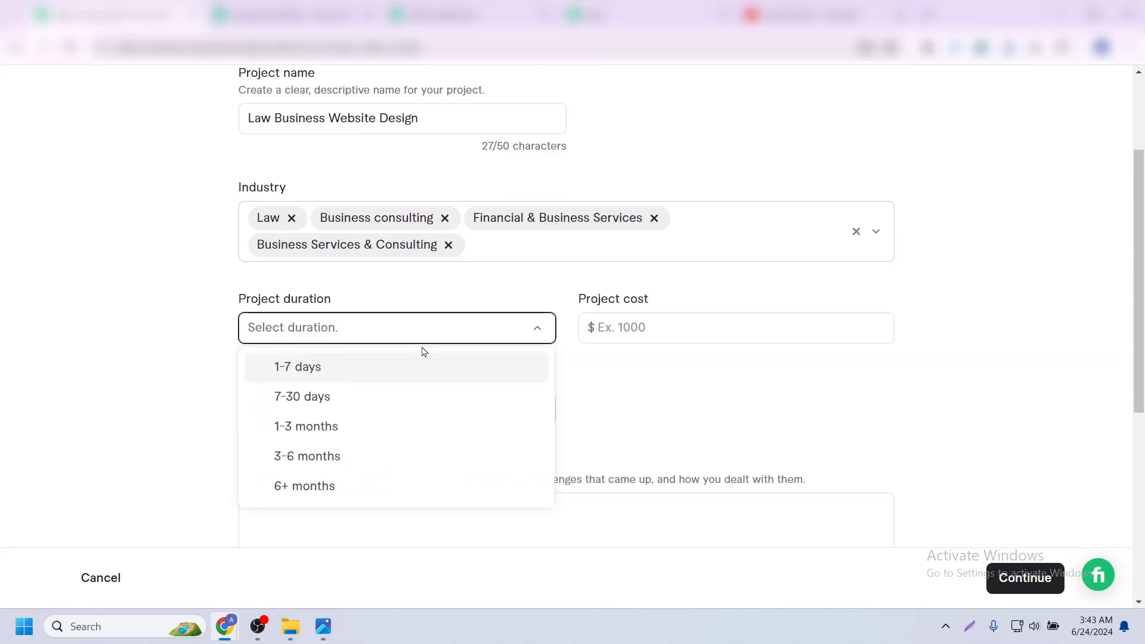
click(371, 376)
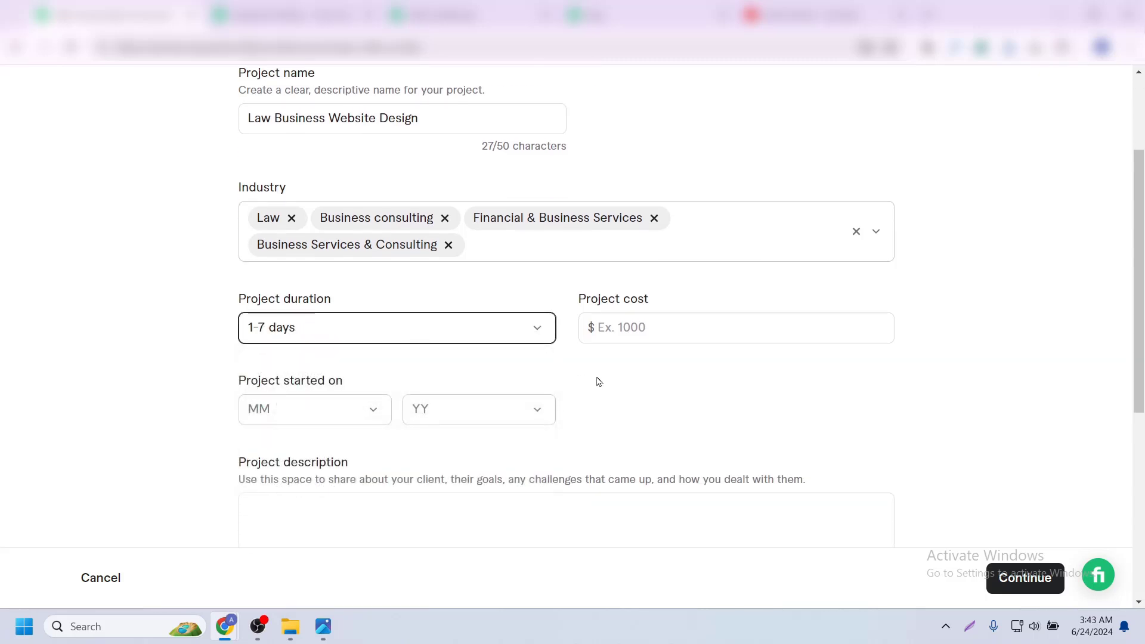
click(626, 336)
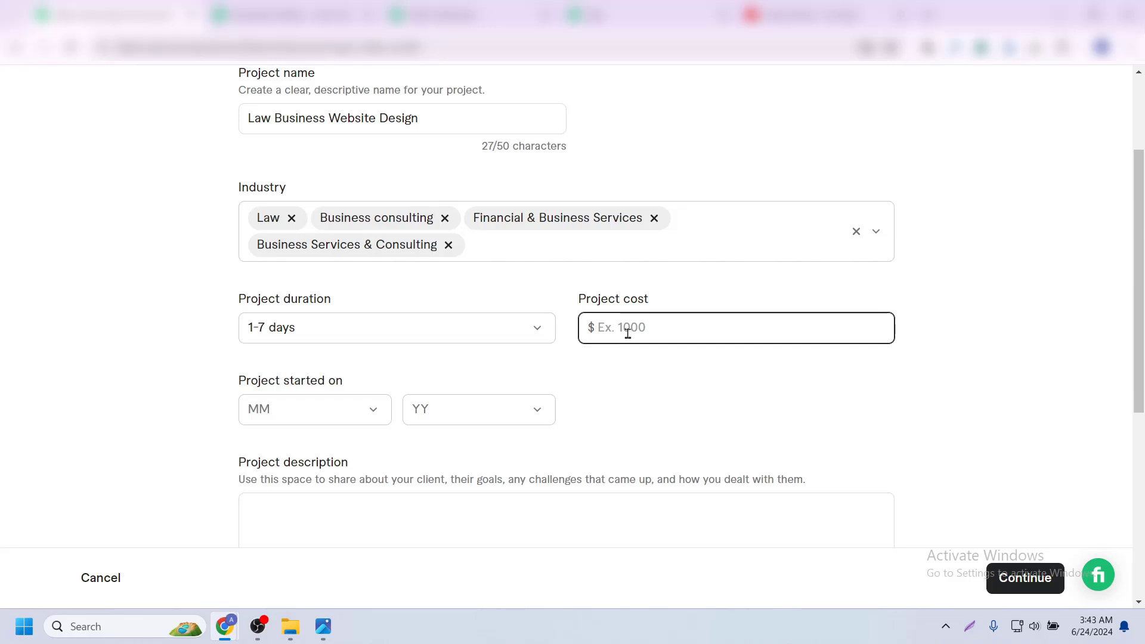
text(350)
click(646, 381)
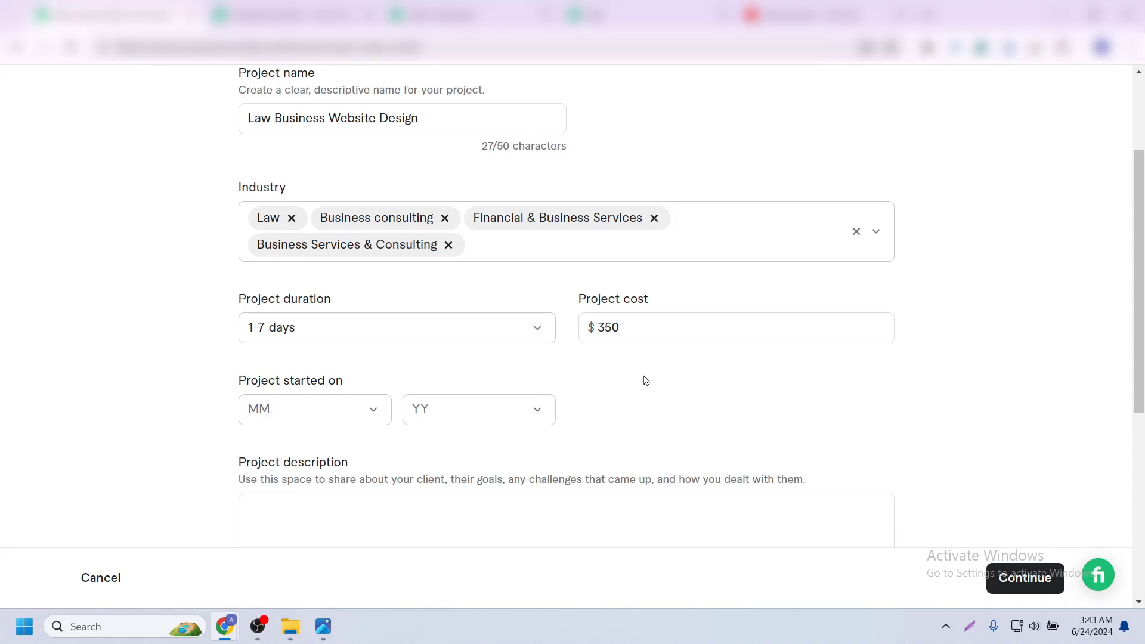
- Set the project's start date to June 2023
scroll(638, 379, down, 1)
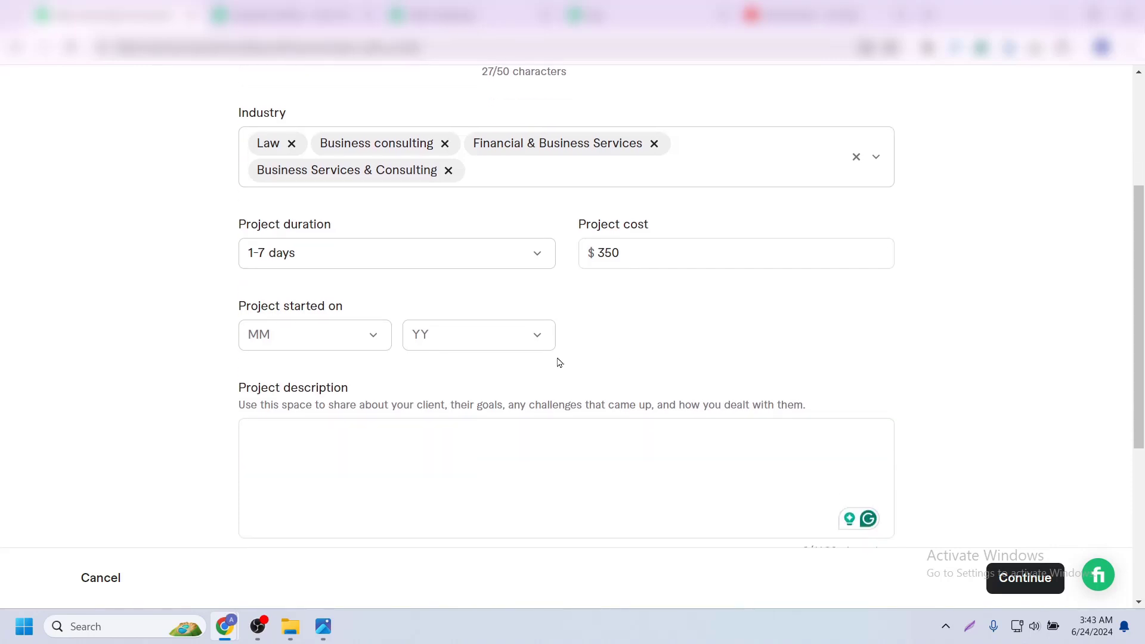
click(344, 338)
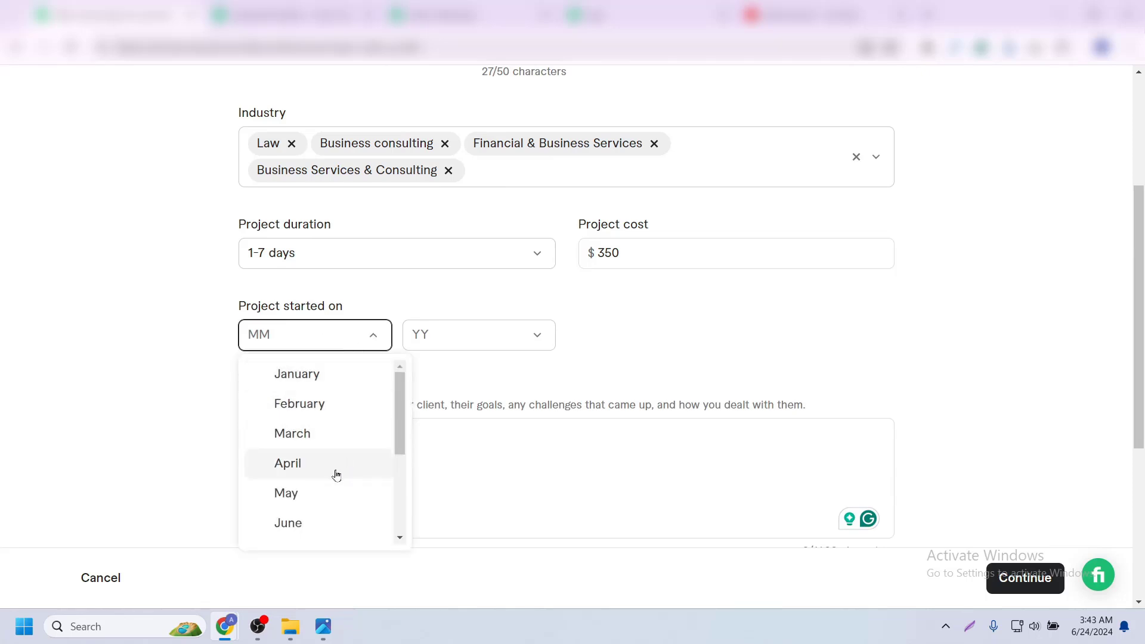
scroll(335, 475, down, 1)
click(302, 450)
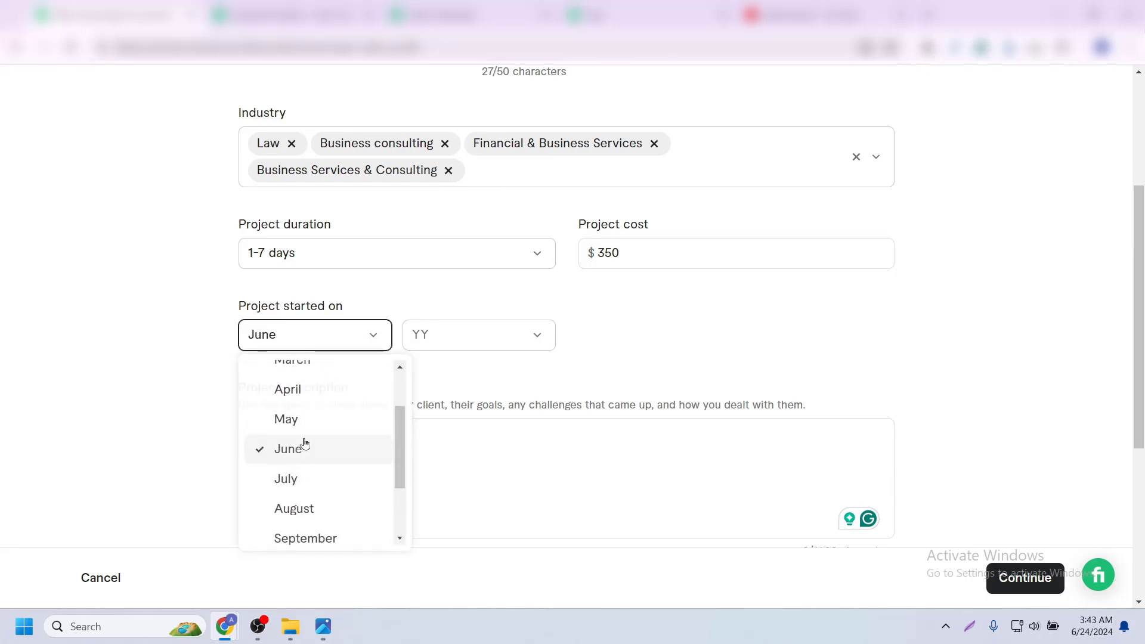
click(502, 346)
click(471, 407)
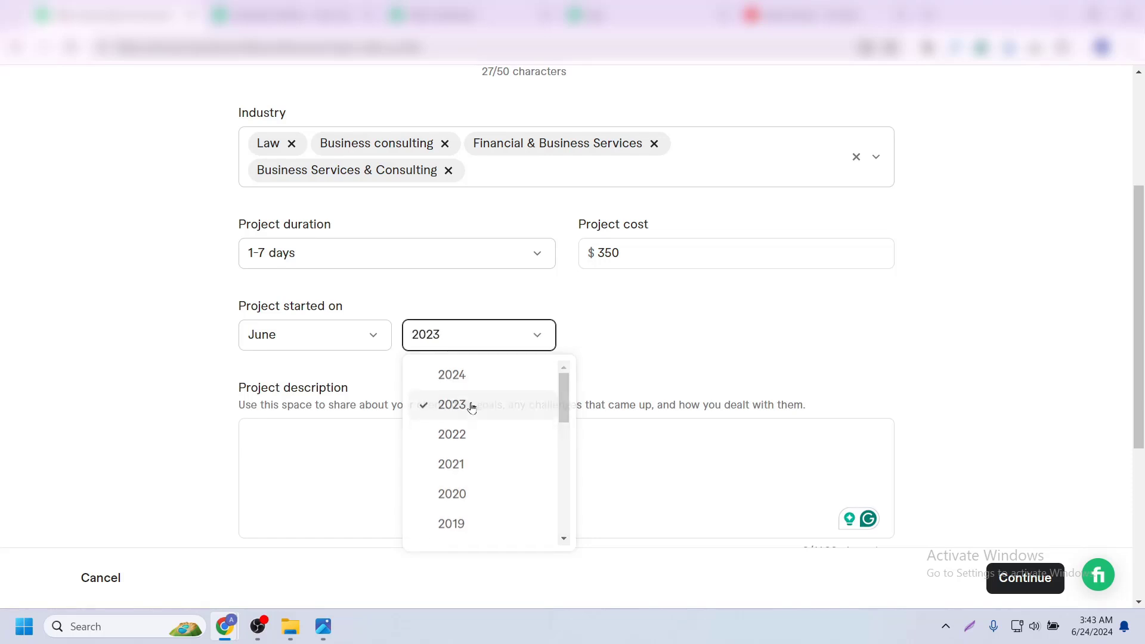
- Open Google Translate in a new browser tab and return to the project form's description field
scroll(440, 383, down, 2)
click(386, 343)
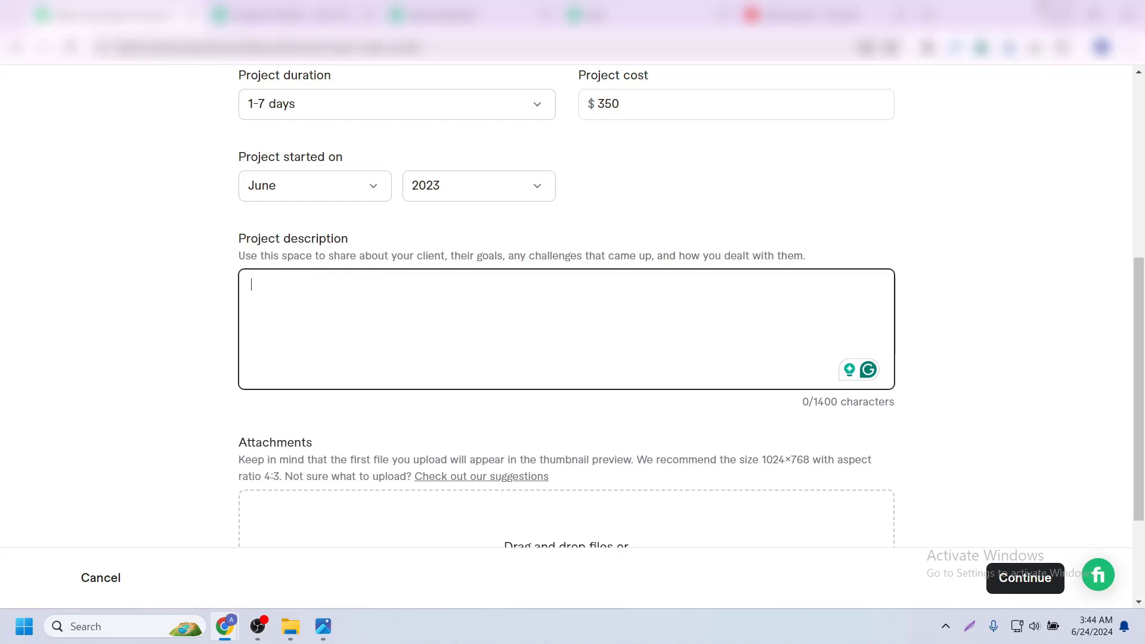
click(928, 14)
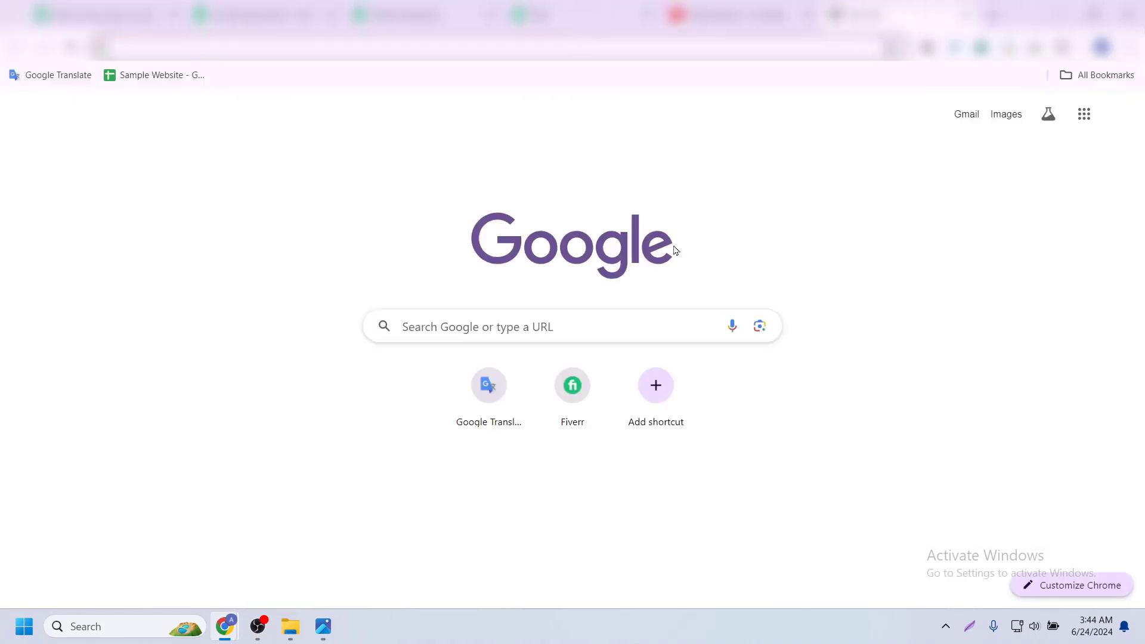
click(479, 390)
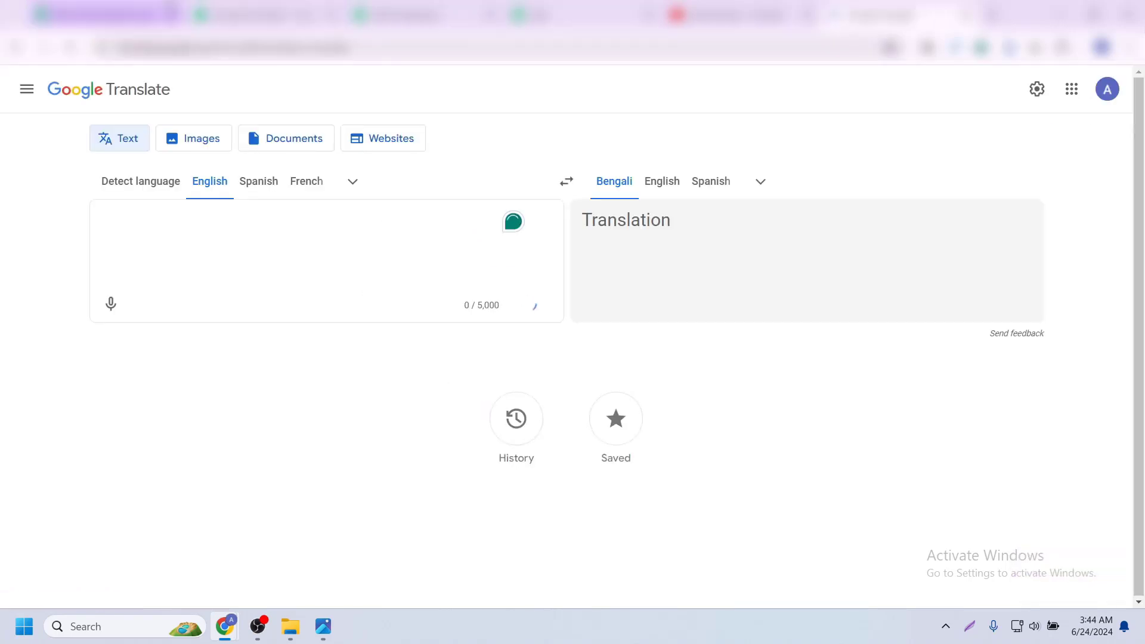
key(ctrl+w)
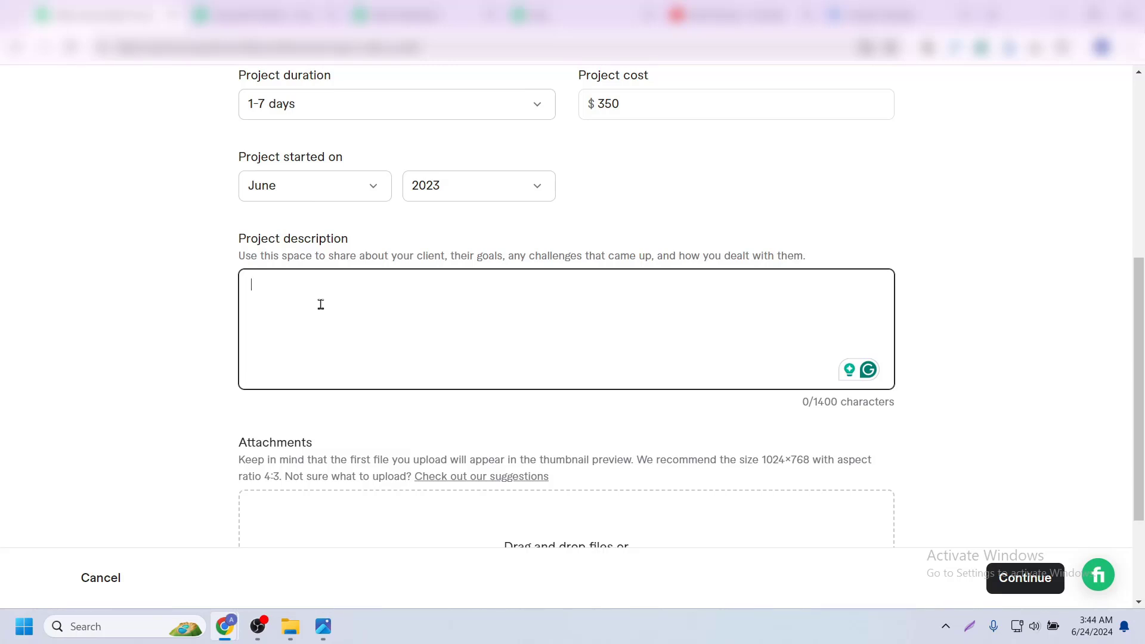
key(ctrl+Tab)
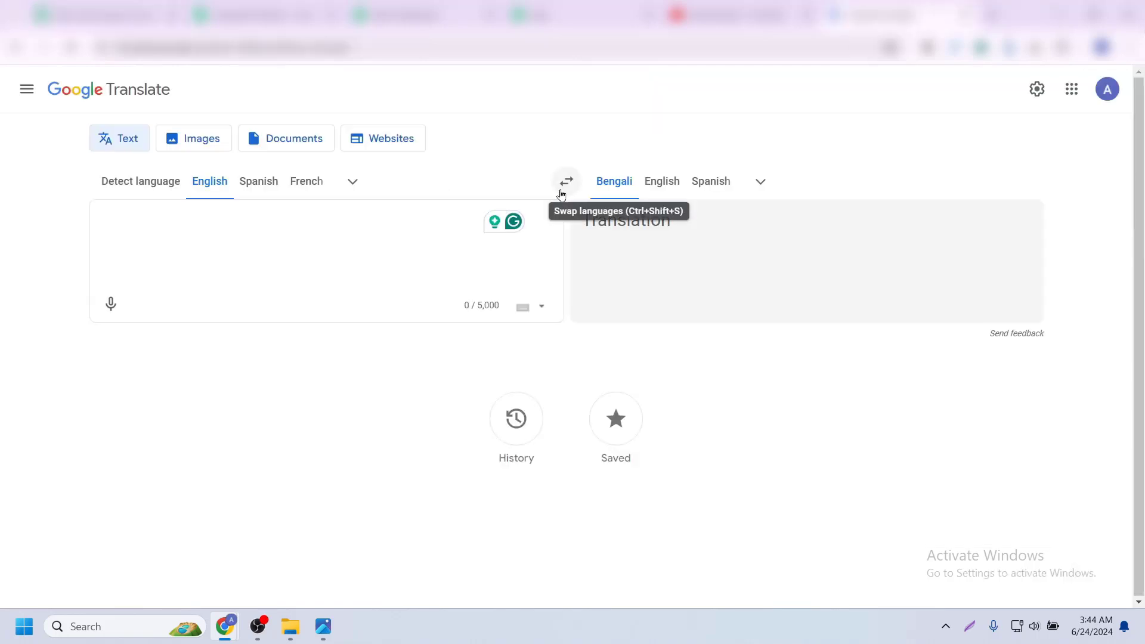
key(ctrl+Tab)
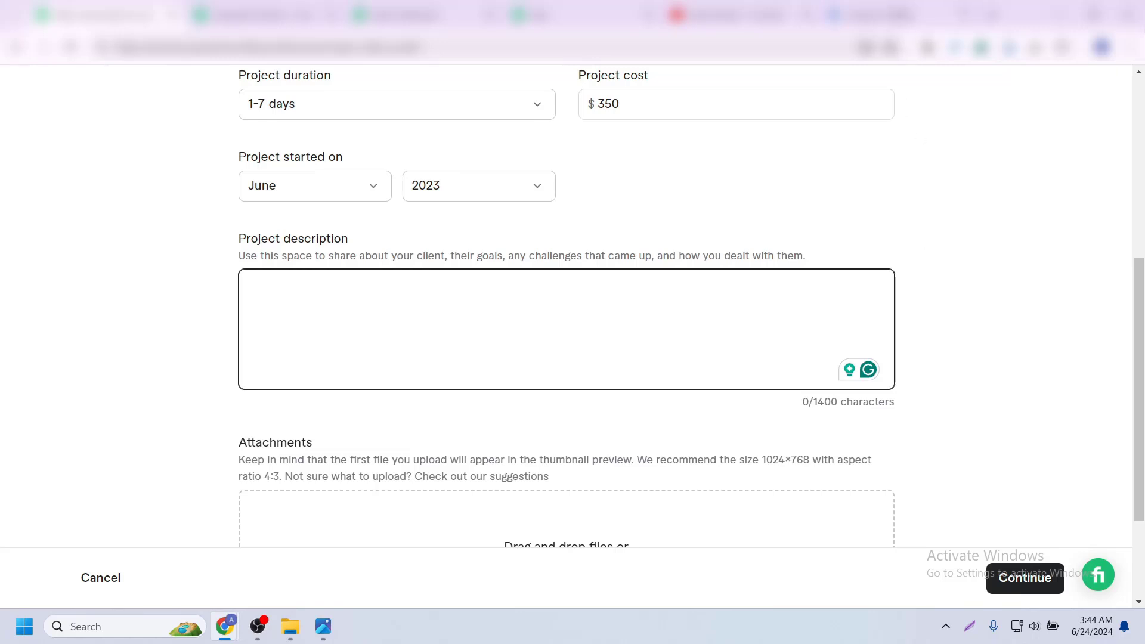
- Switch to Google Translate and set the source language to Bengali
key(ctrl+Tab)
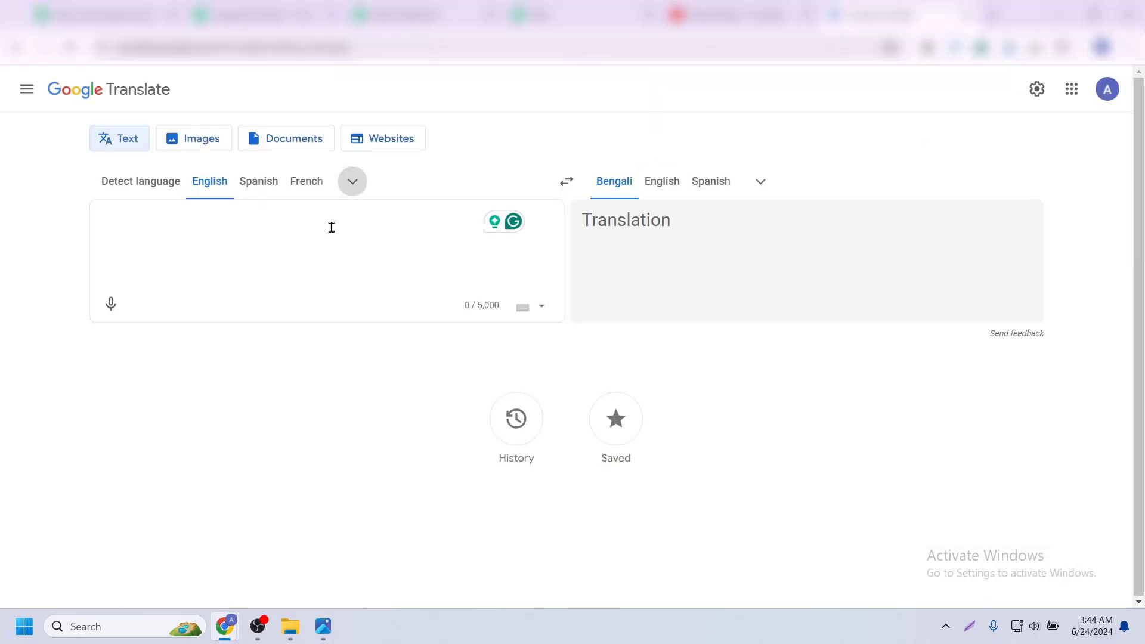
click(352, 181)
scroll(167, 513, down, 1)
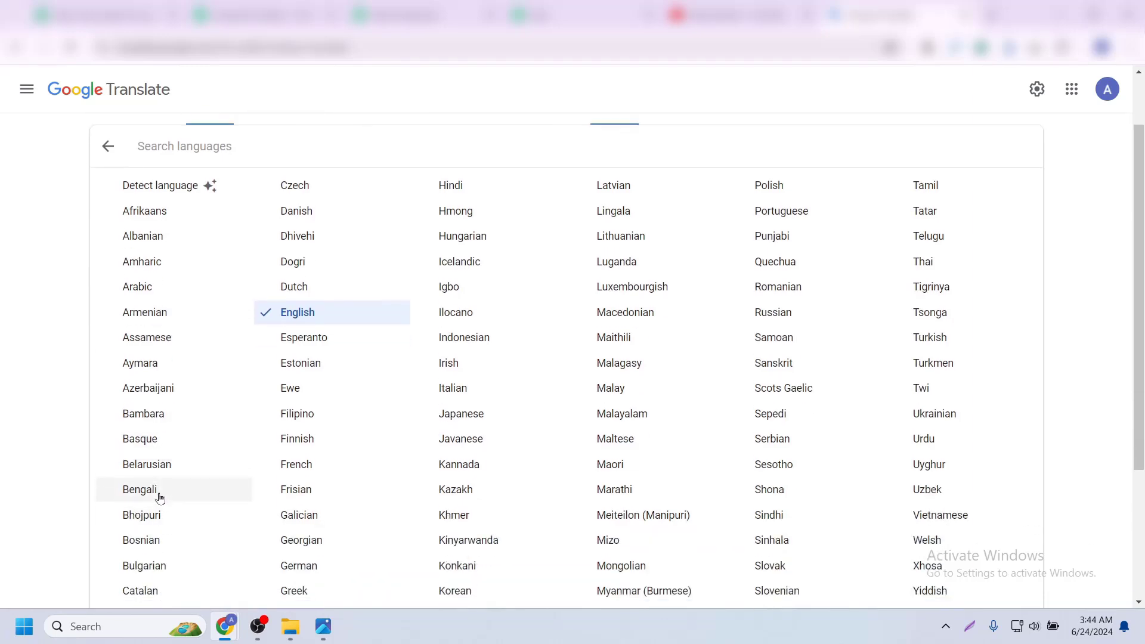
click(160, 498)
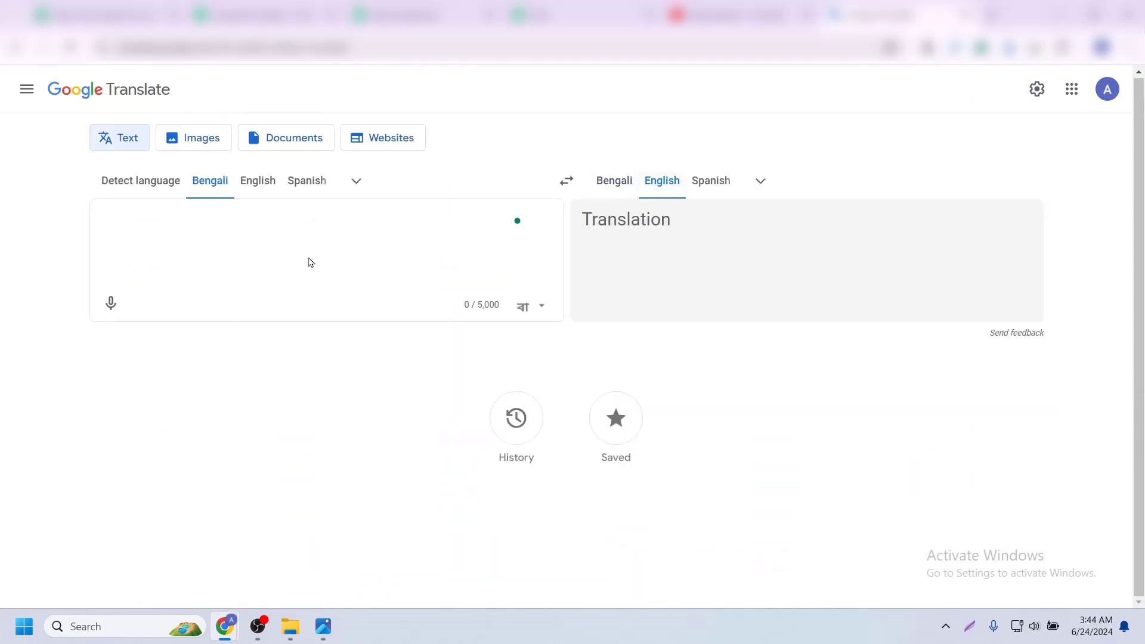
- Enter the Bengali words 'আমি সাইটটি' as the beginning of the source text
text(am)
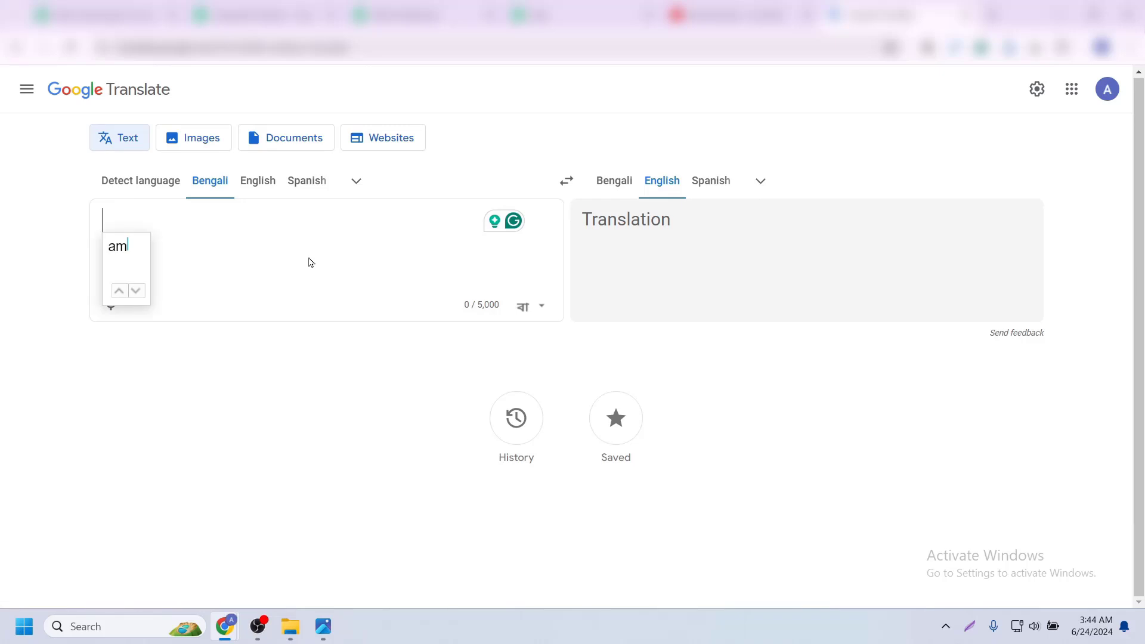
key(space)
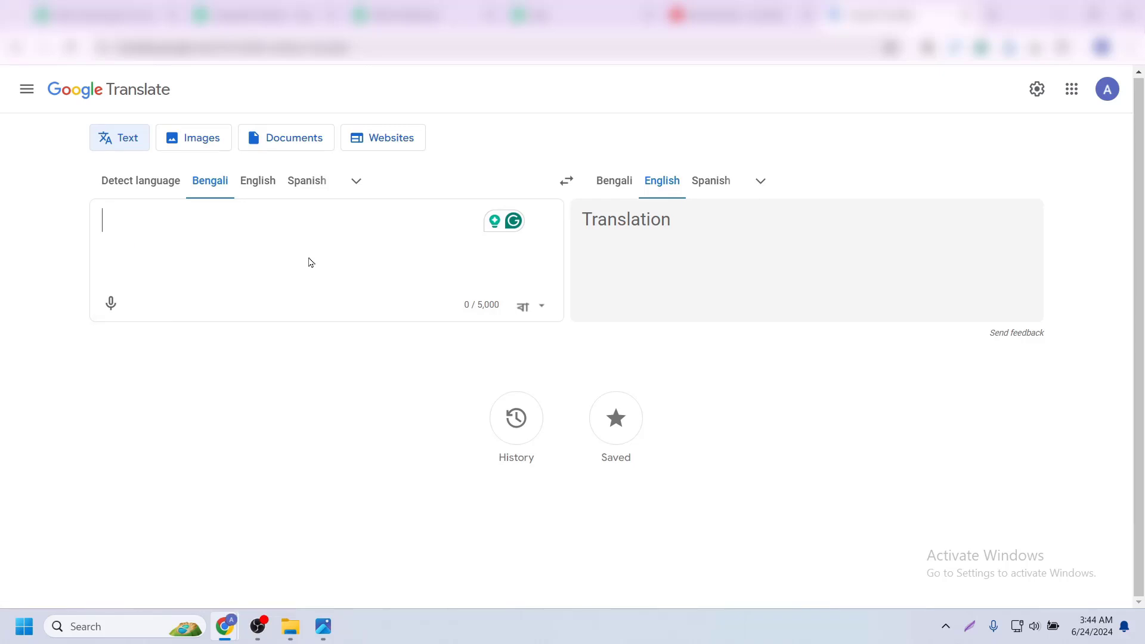
text(siste)
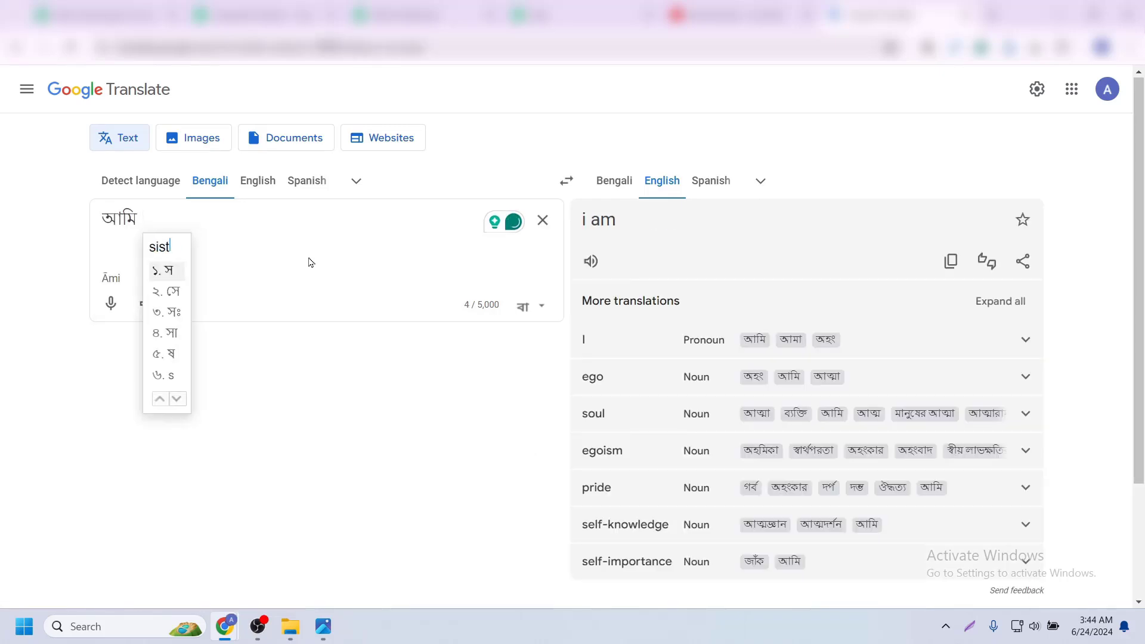
key(BackSpace)
key(BackSpace)
key(BackSpace)
text(te)
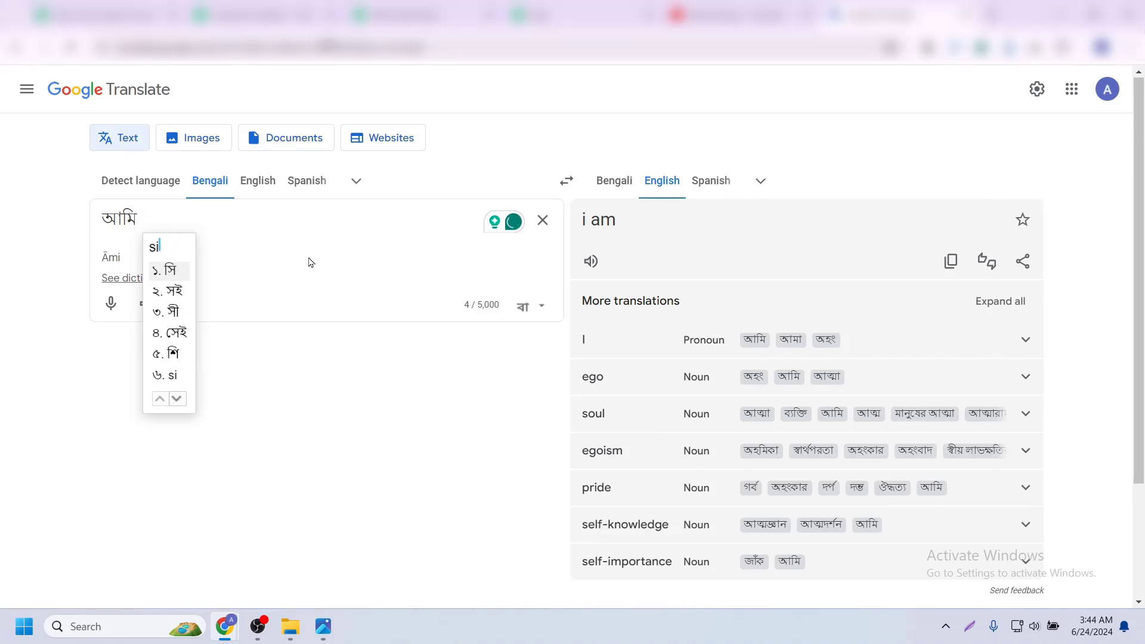
text(ti)
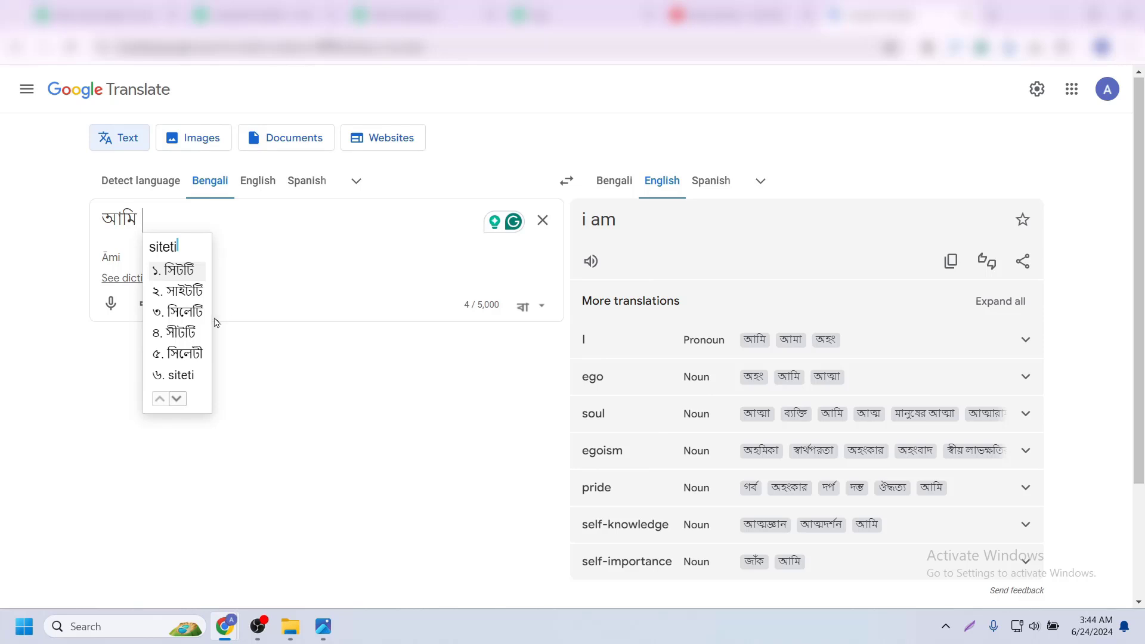
click(198, 291)
- Complete the Bengali source sentence with the words 'ডিসাইন করেছি'
text(desgin)
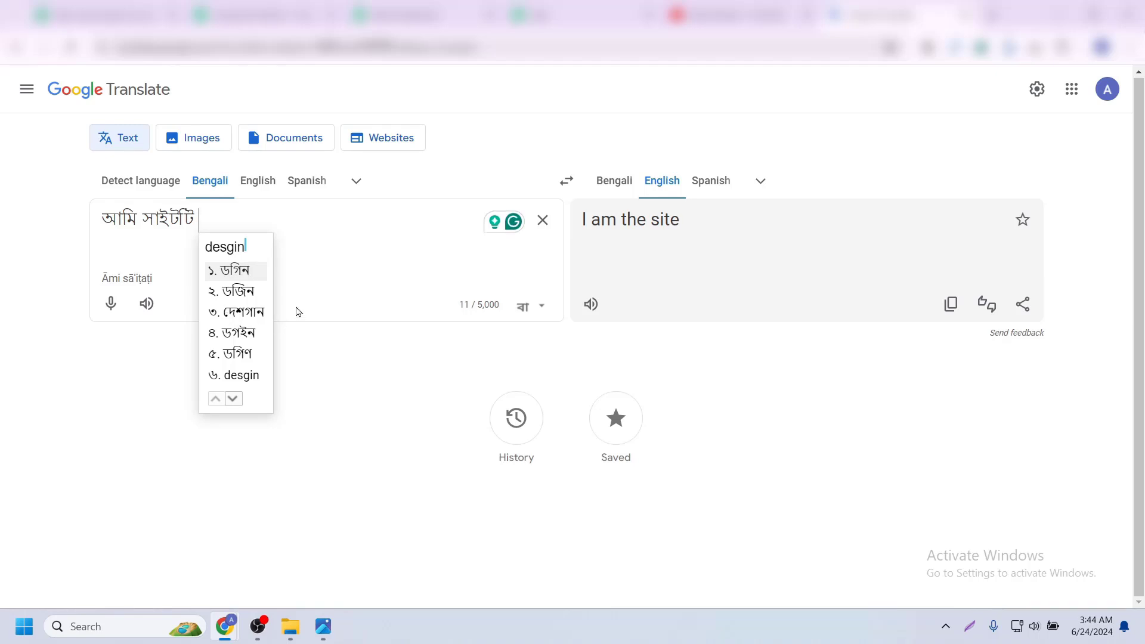
key(BackSpace)
key(BackSpace)
key(BackSpace)
text(ign)
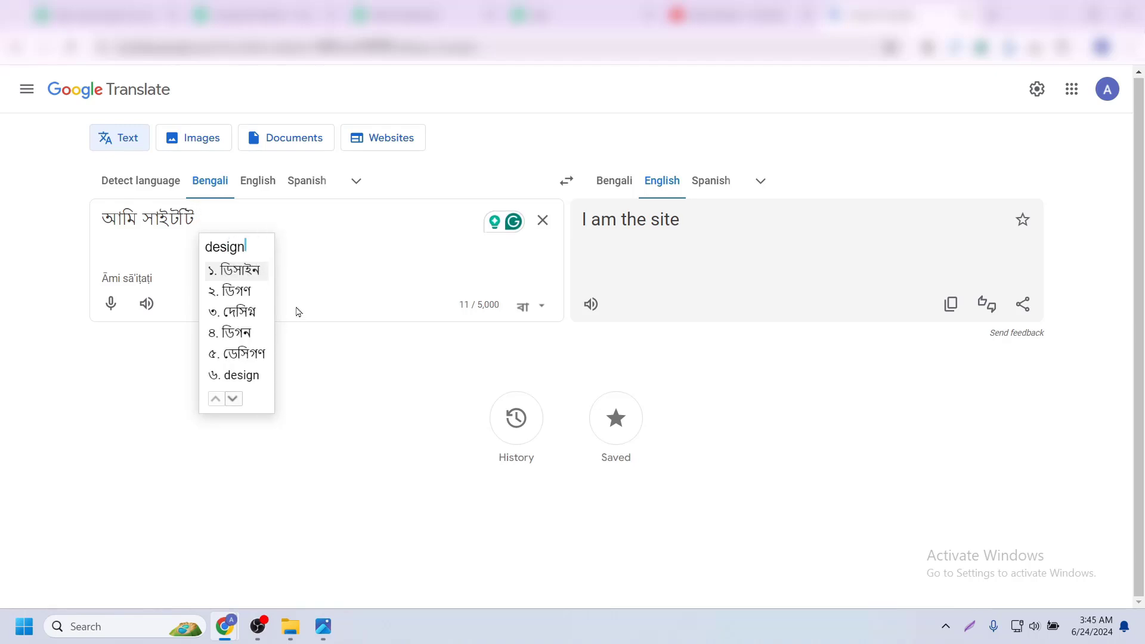
click(251, 272)
text(kroachi)
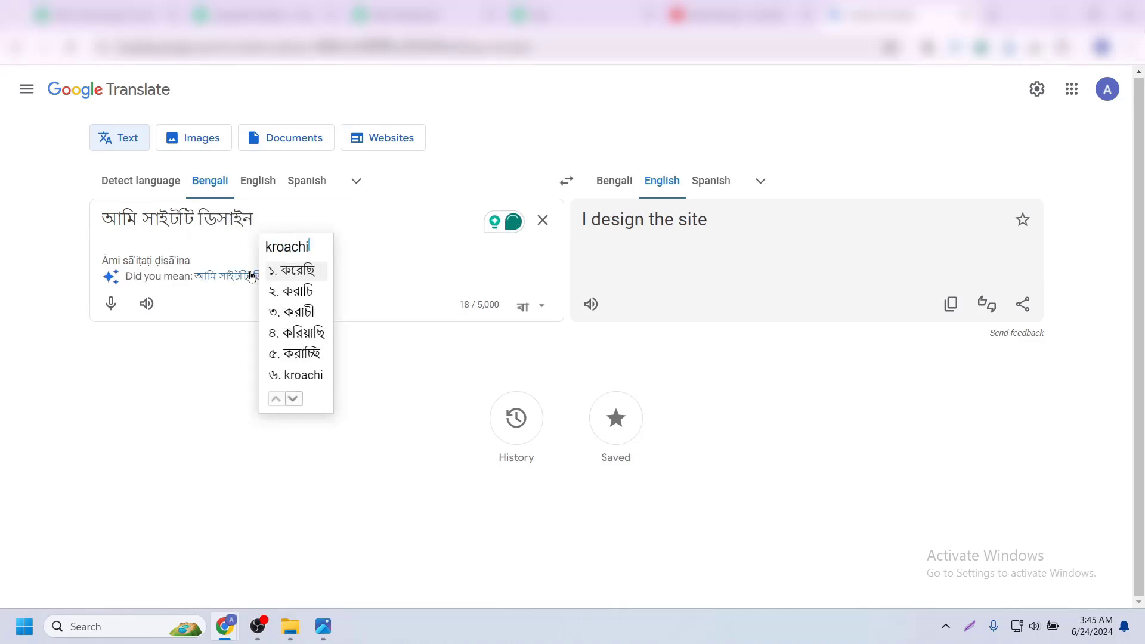
key(space)
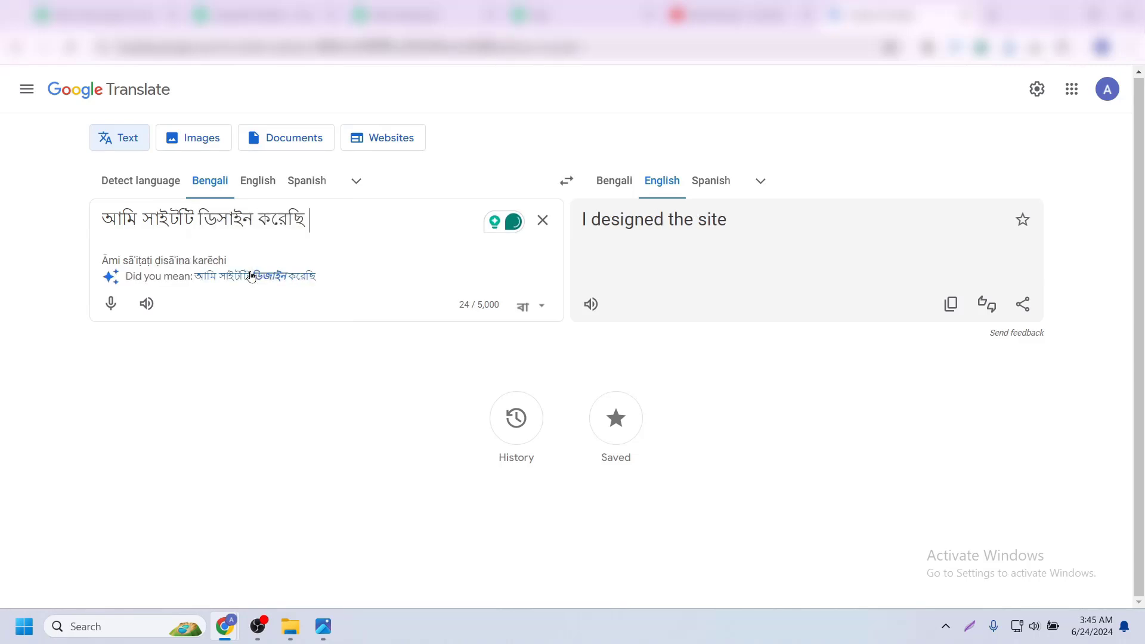
text(using)
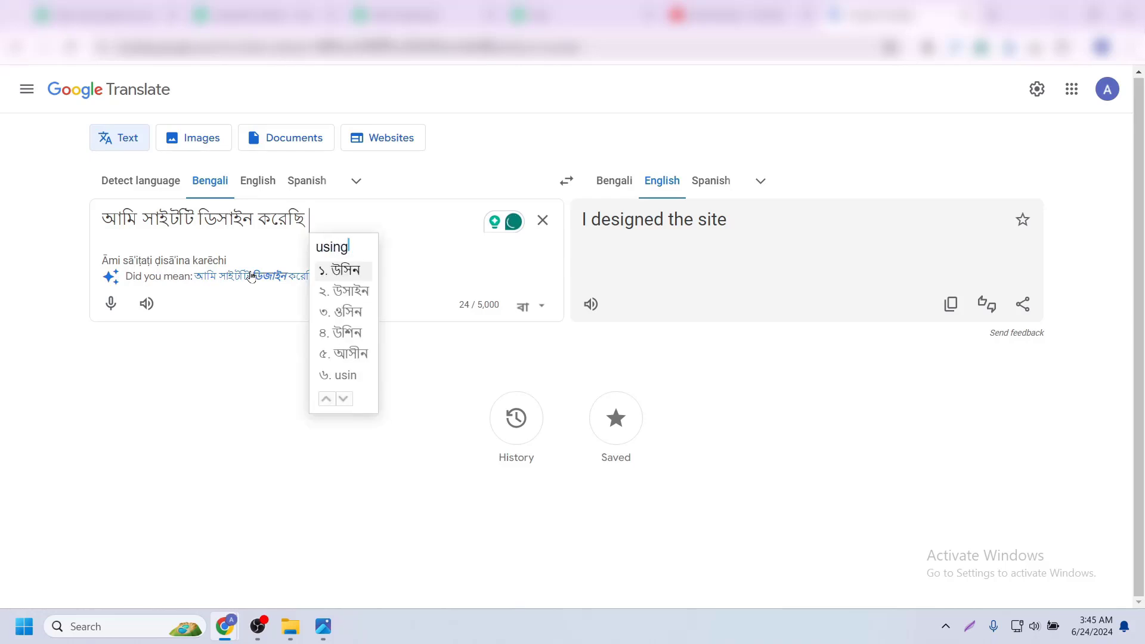
key(BackSpace)
key(BackSpace)
key(BackSpace)
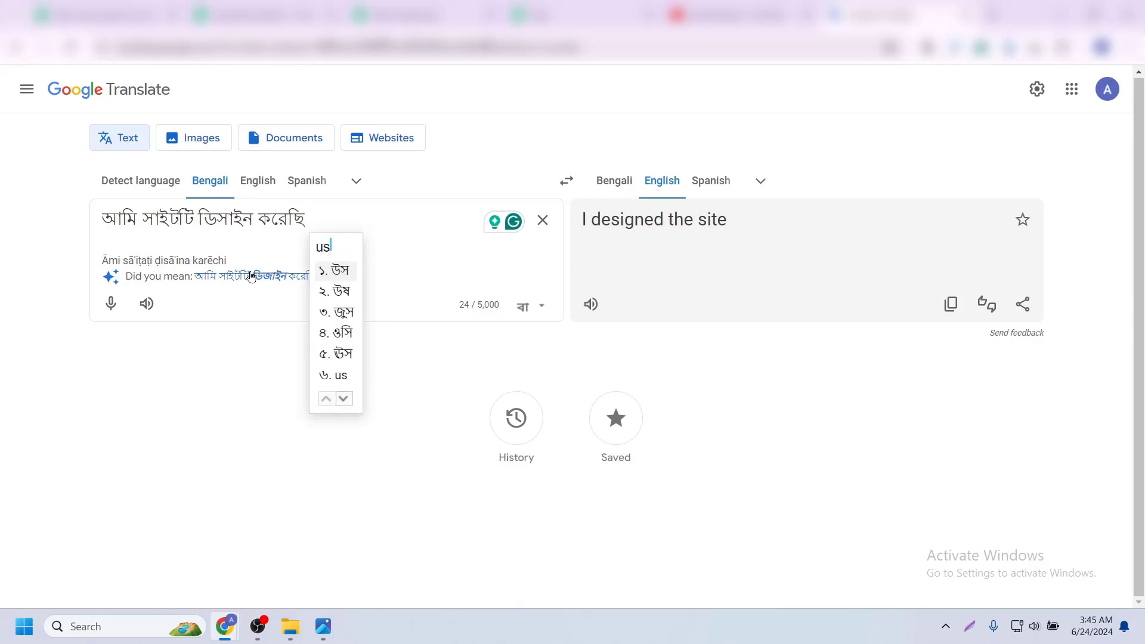
key(BackSpace)
key(BackSpace)
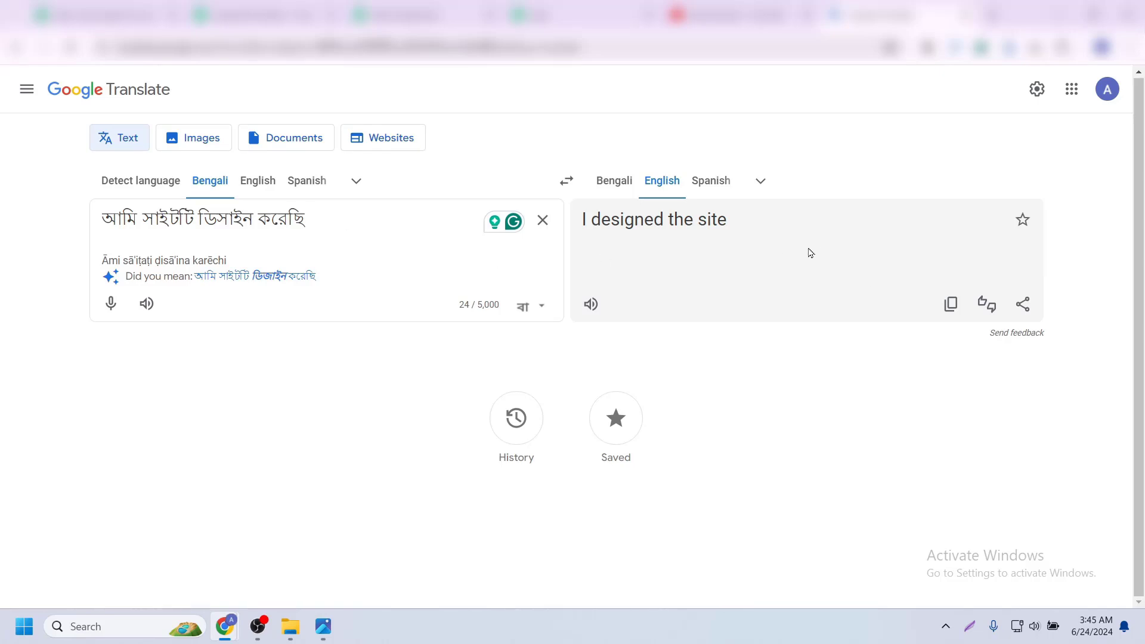
- Copy the English translation 'I designed the site' into the project description on the portfolio form
drag(725, 222, 578, 227)
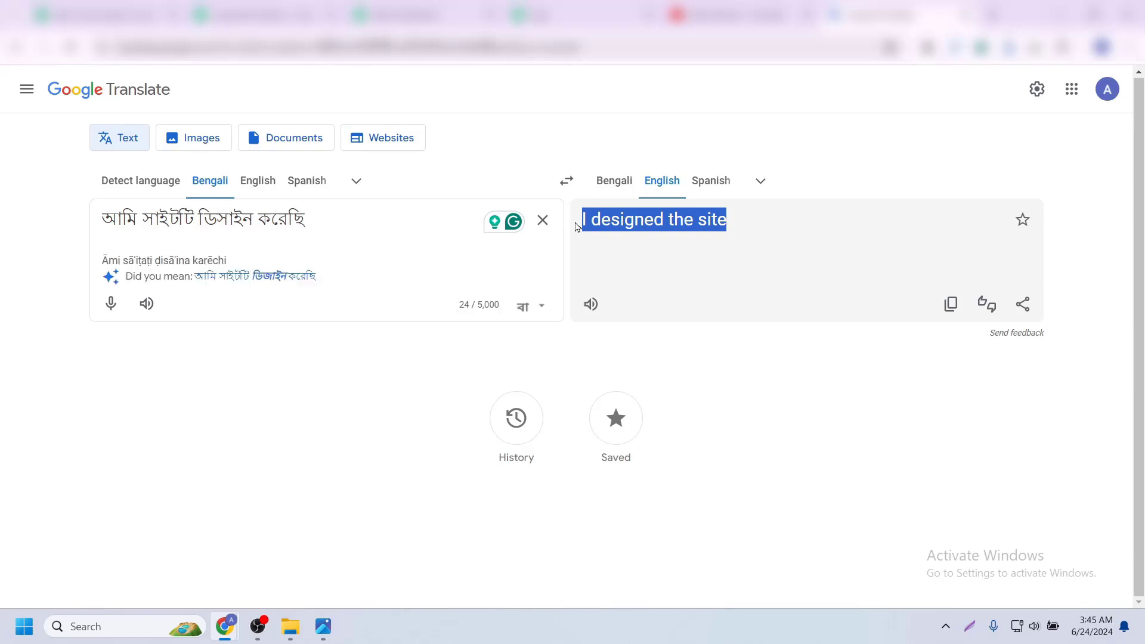
key(ctrl+c)
click(107, 14)
click(394, 342)
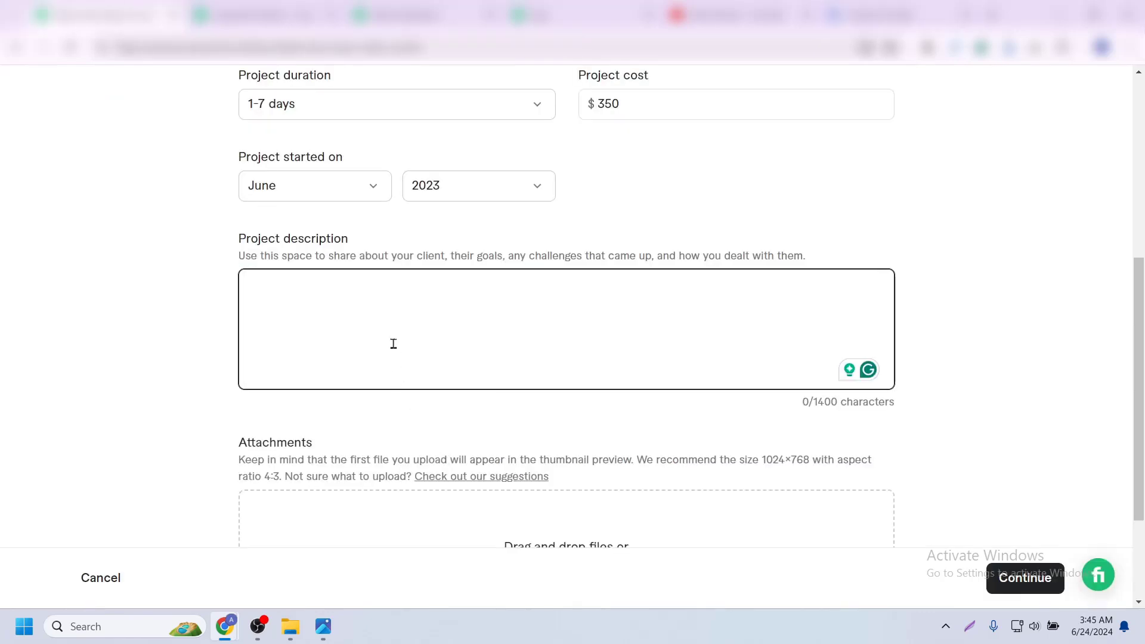
key(ctrl+v)
- Replace the project description with 'This is the Law Business Website. I designed this using Most Popular CMS WordPress and Elementor Page Builder.'
key(ctrl+a)
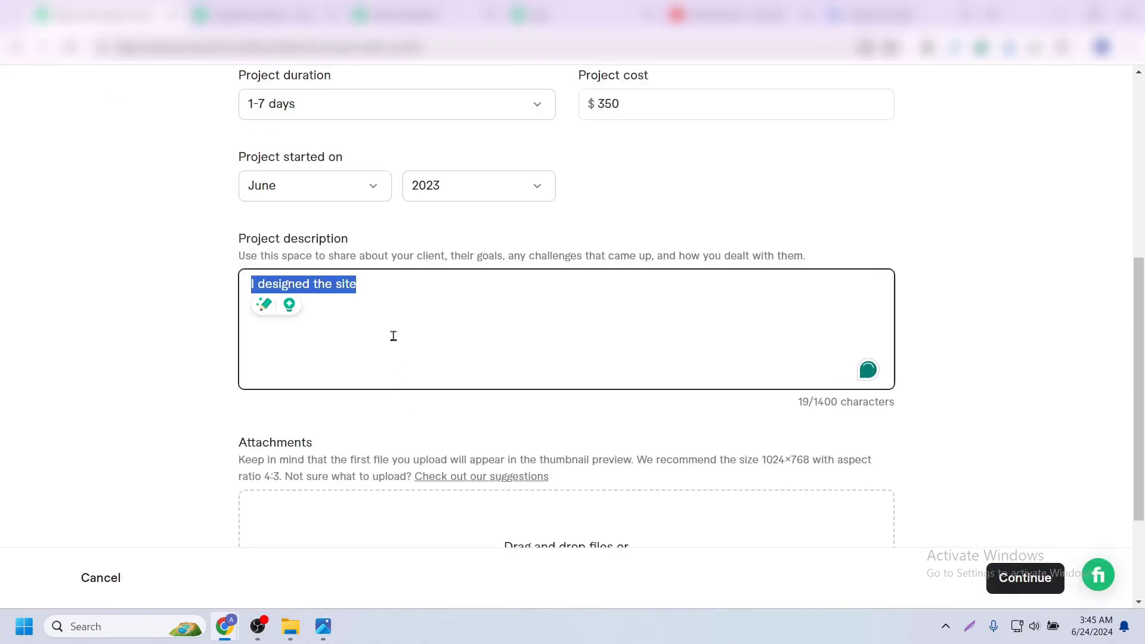
key(BackSpace)
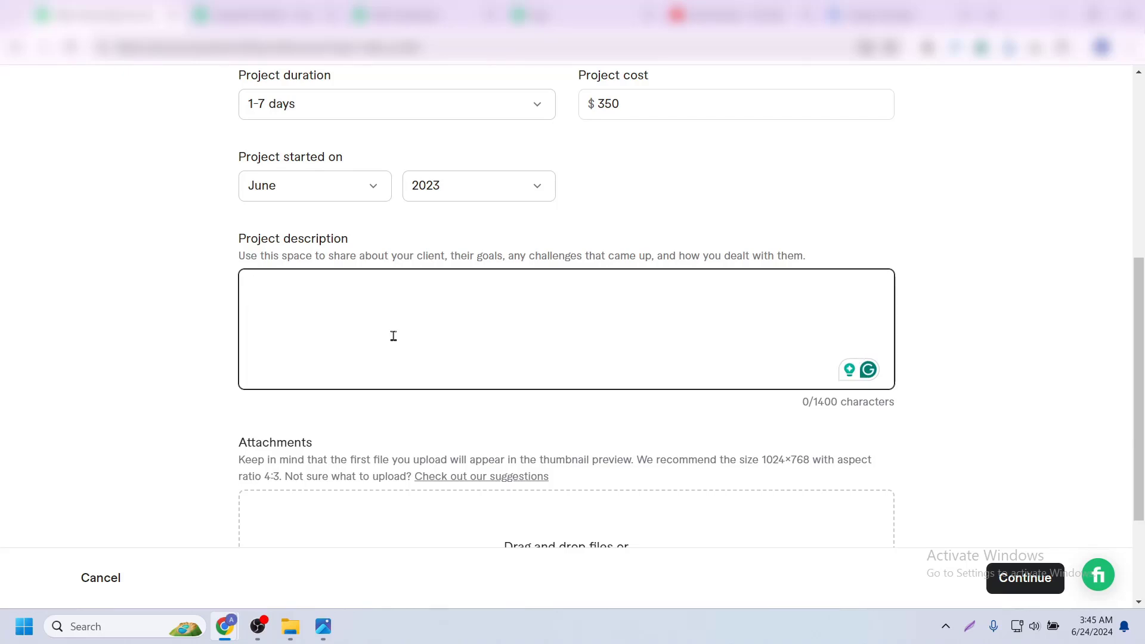
key(ctrl+v)
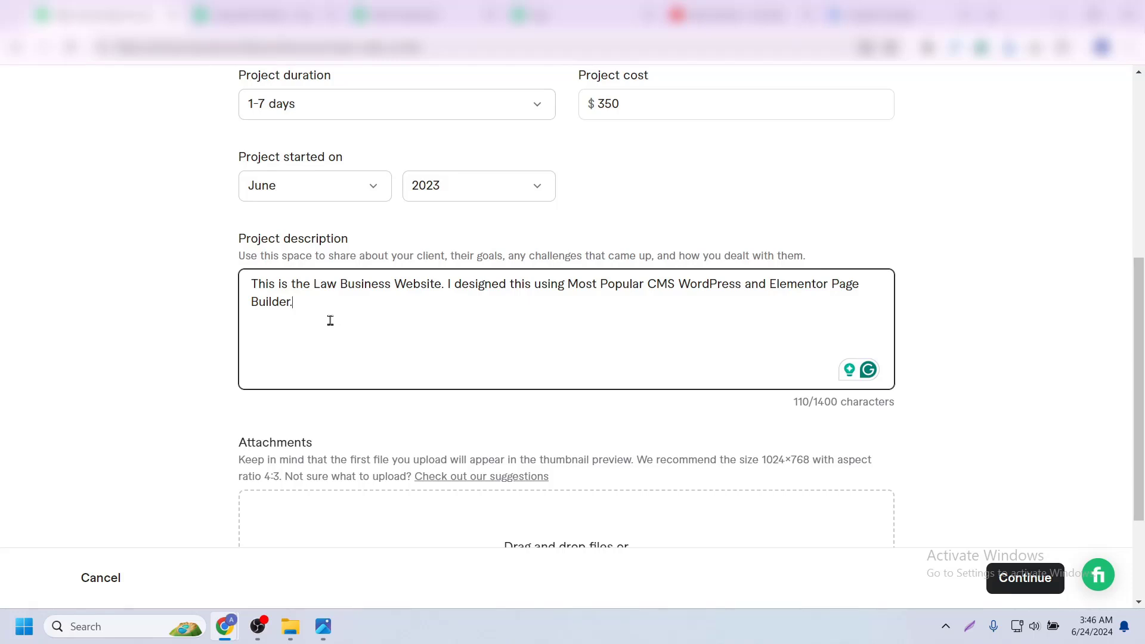
- Review the attachment guidelines on the thumbnail file, recommended image size and aspect ratio
scroll(365, 345, down, 2)
scroll(401, 340, down, 1)
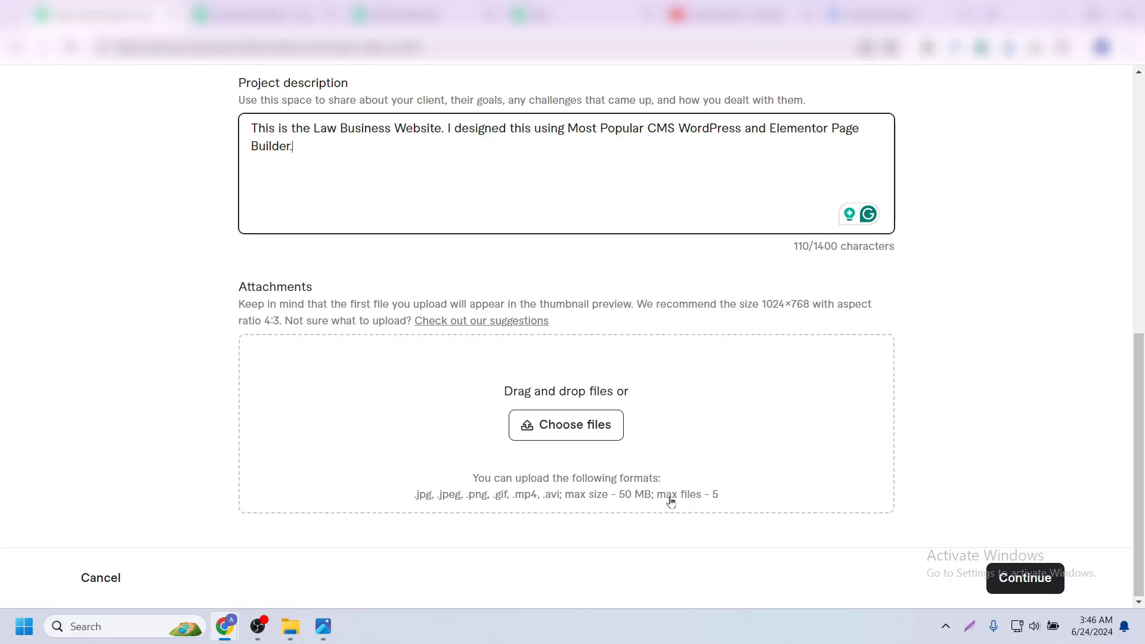
drag(264, 305, 330, 301)
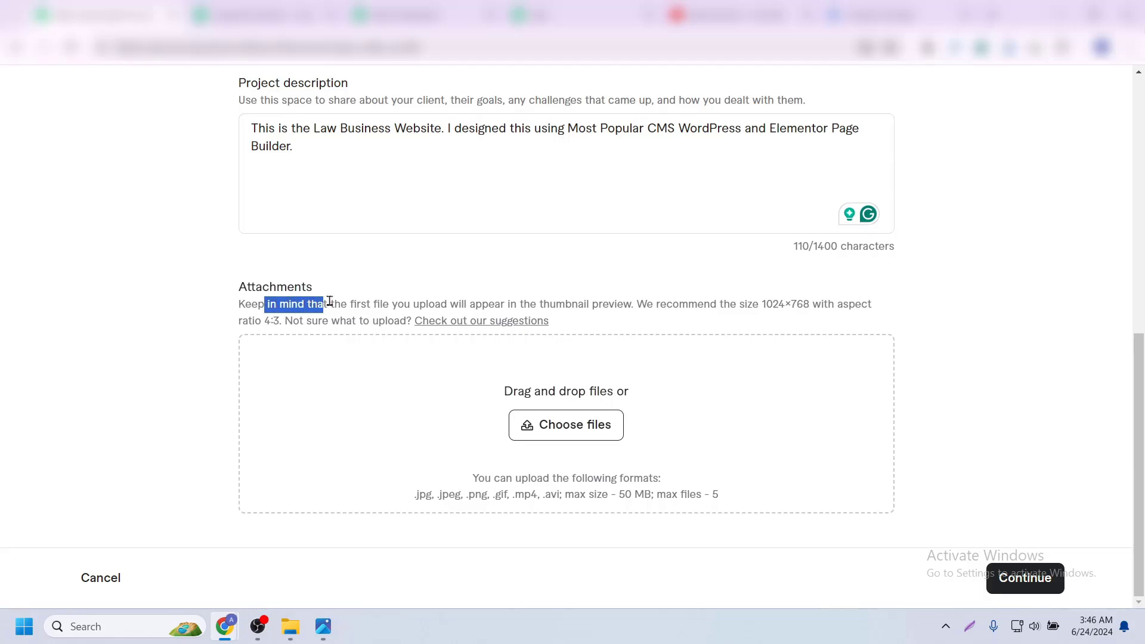
click(329, 317)
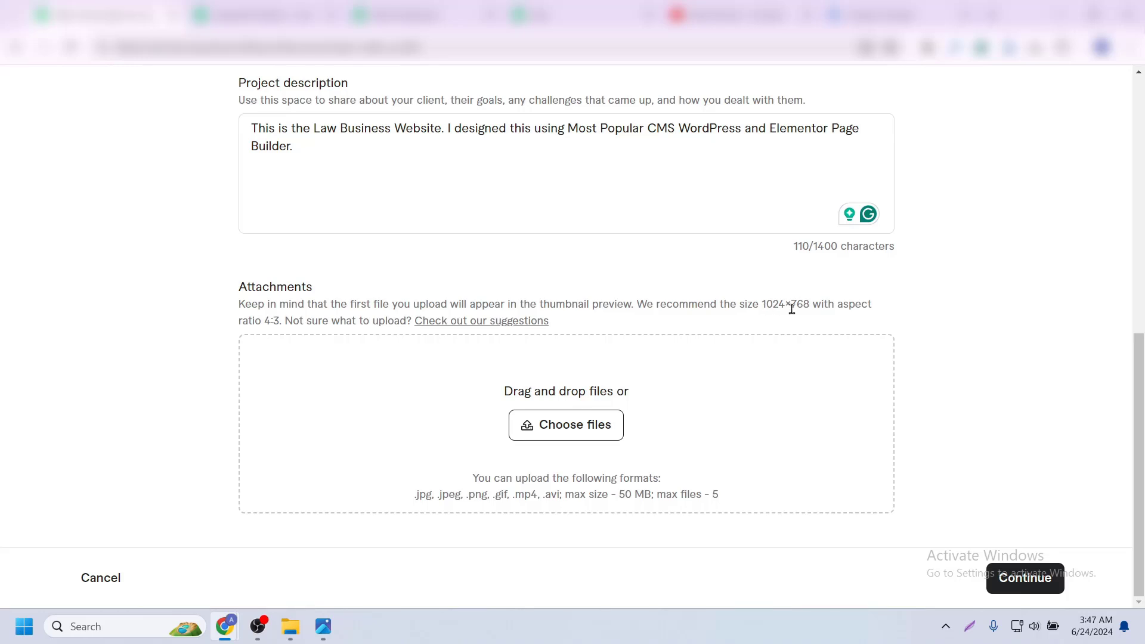
drag(791, 309, 800, 316)
drag(265, 321, 312, 320)
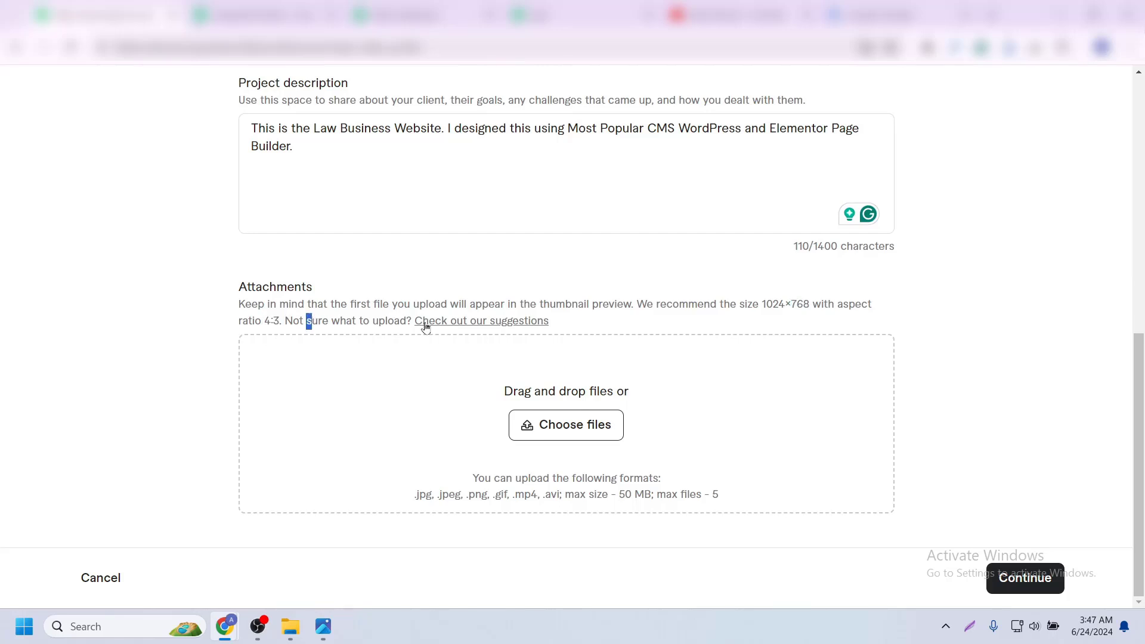
- Open the help article with visual upload suggestions, skim it and close it to return to the form
click(469, 323)
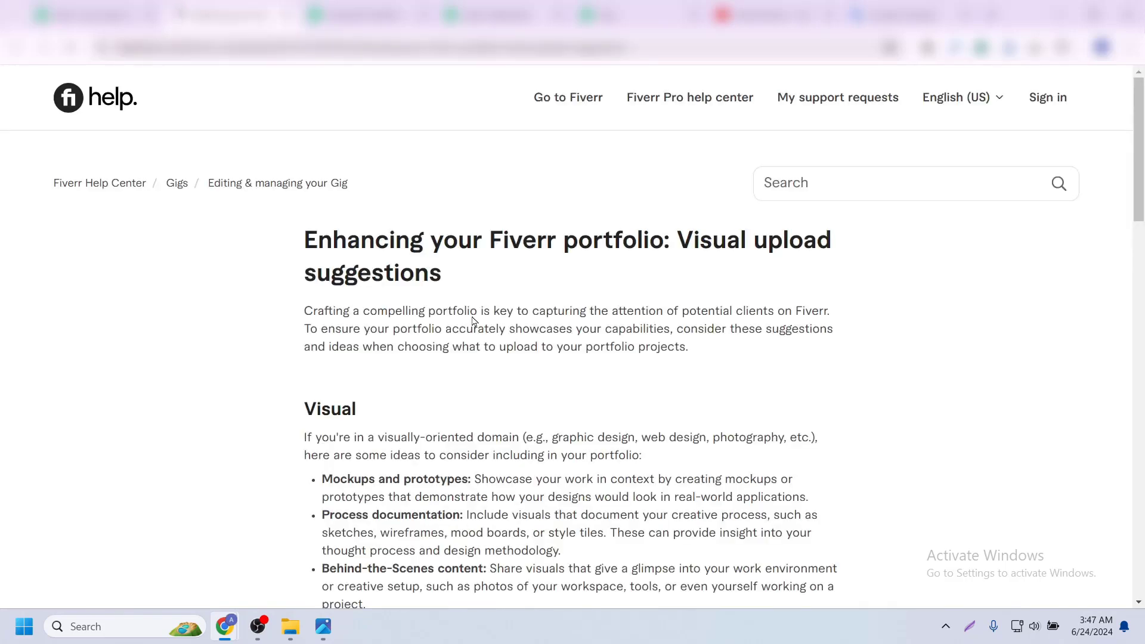
scroll(471, 325, down, 15)
scroll(473, 358, up, 15)
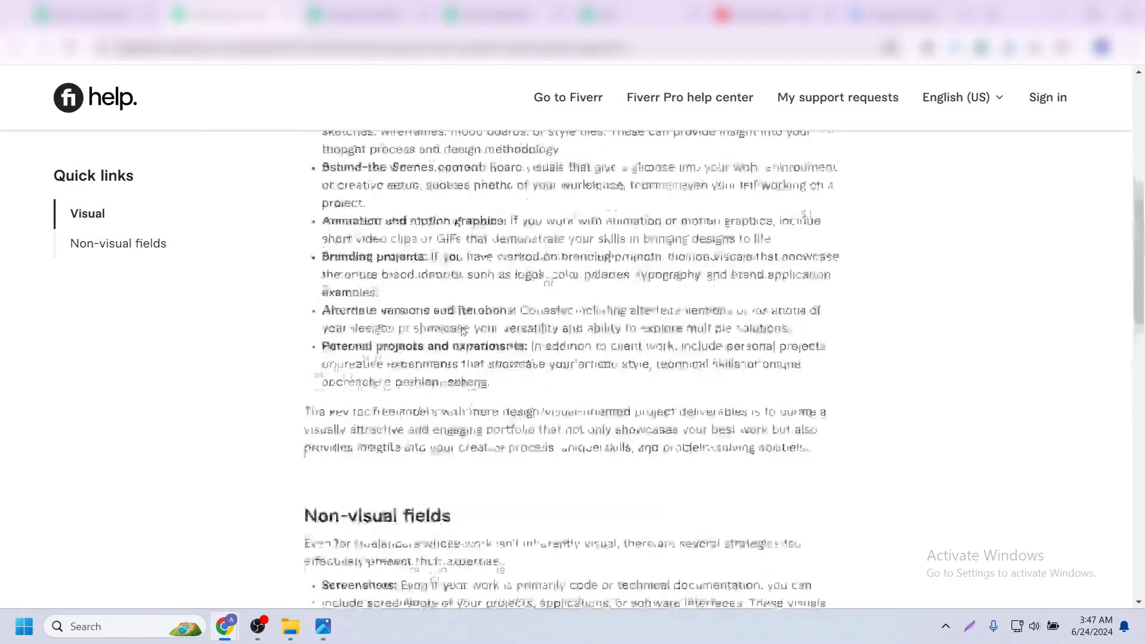
drag(405, 330, 460, 392)
scroll(460, 393, up, 3)
key(ctrl+w)
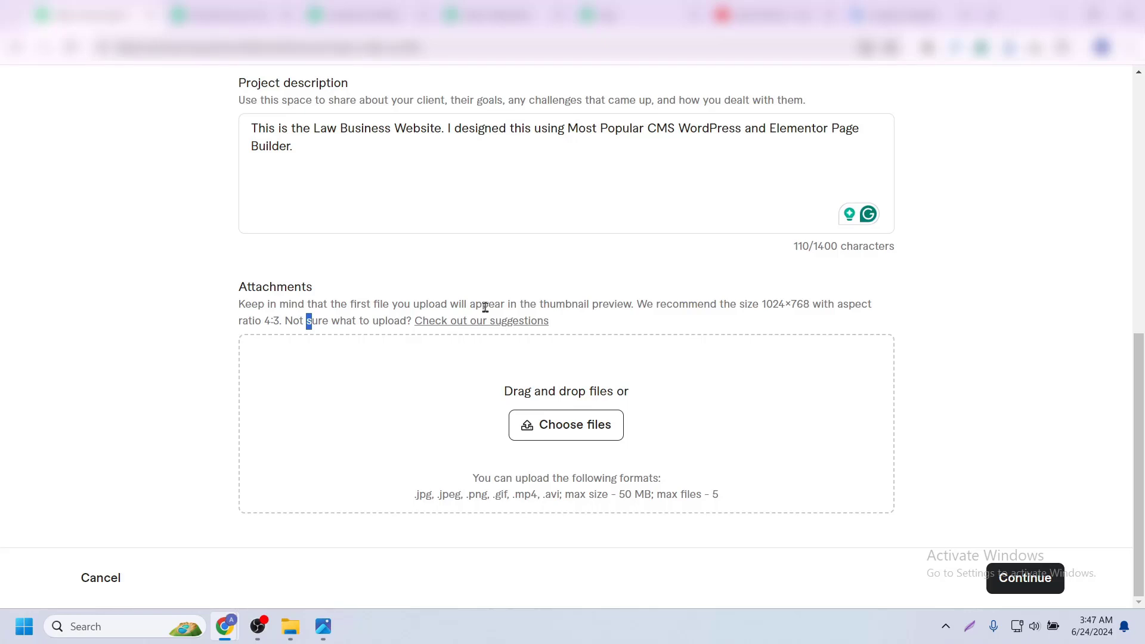
click(593, 330)
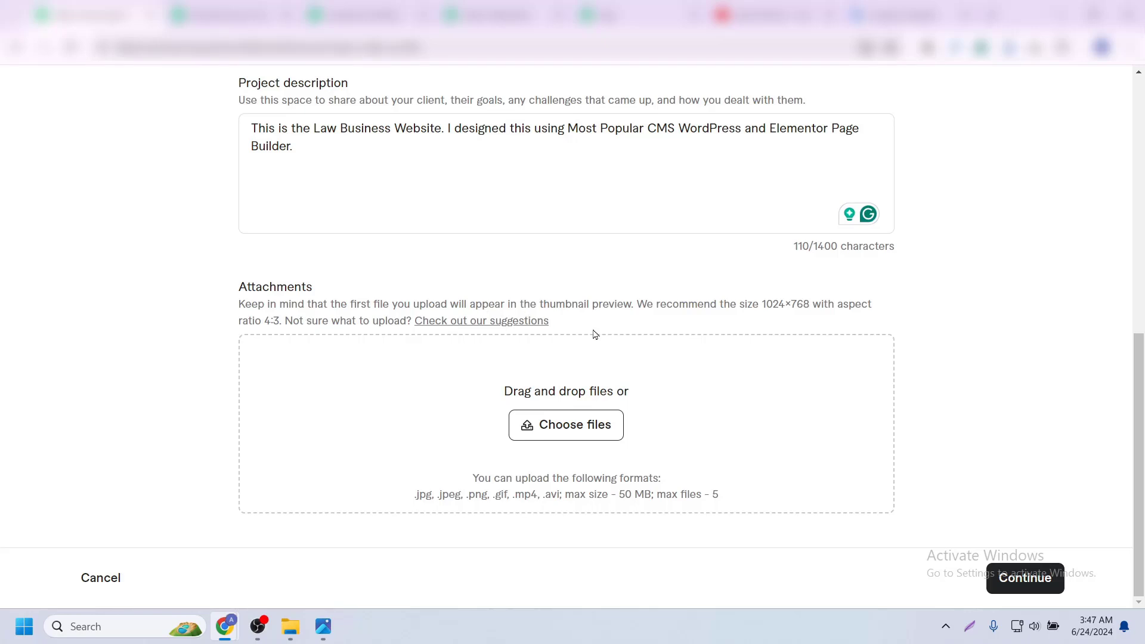
- Upload 'I will do wordpress divi website design, business website design by divi theme expert.png' from the Downloads folder as a project attachment
click(555, 433)
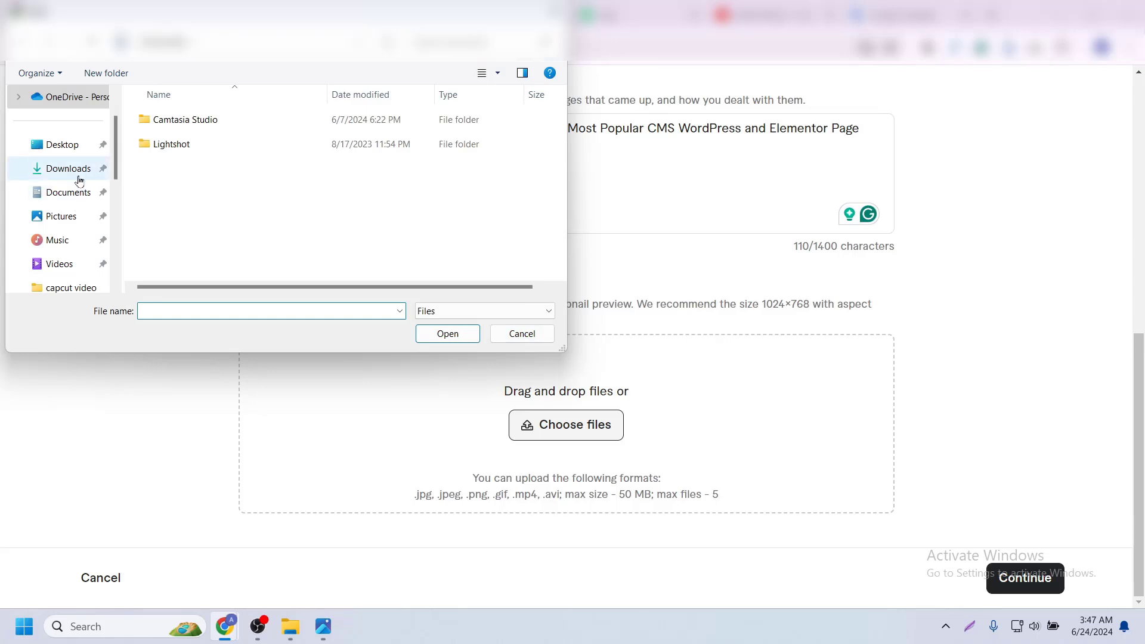
click(79, 178)
scroll(342, 215, down, 5)
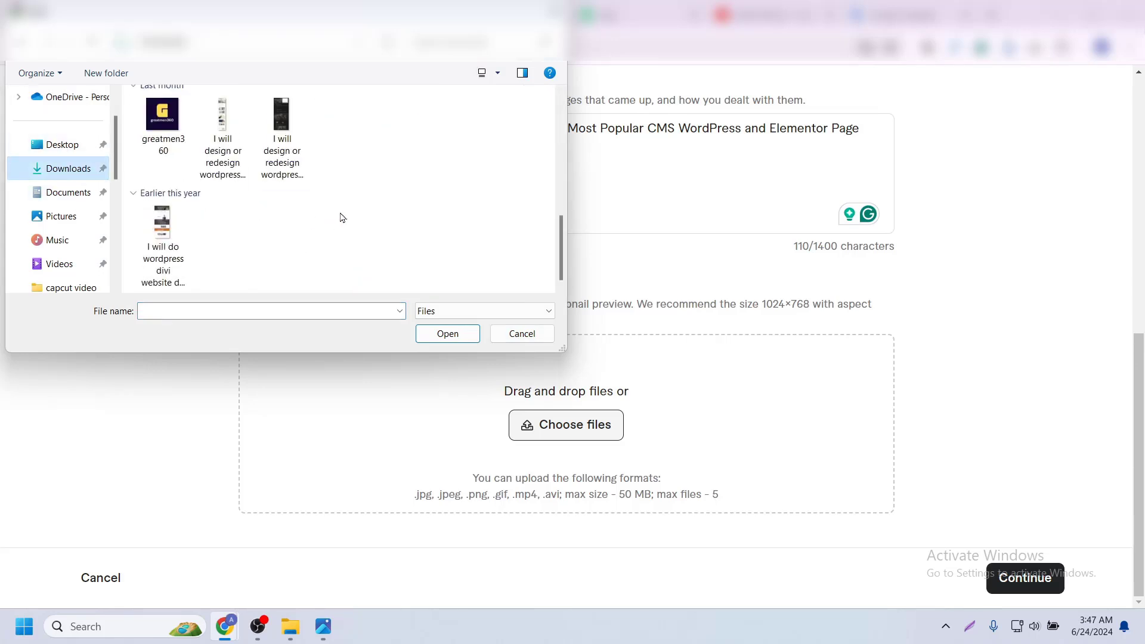
click(149, 231)
click(430, 332)
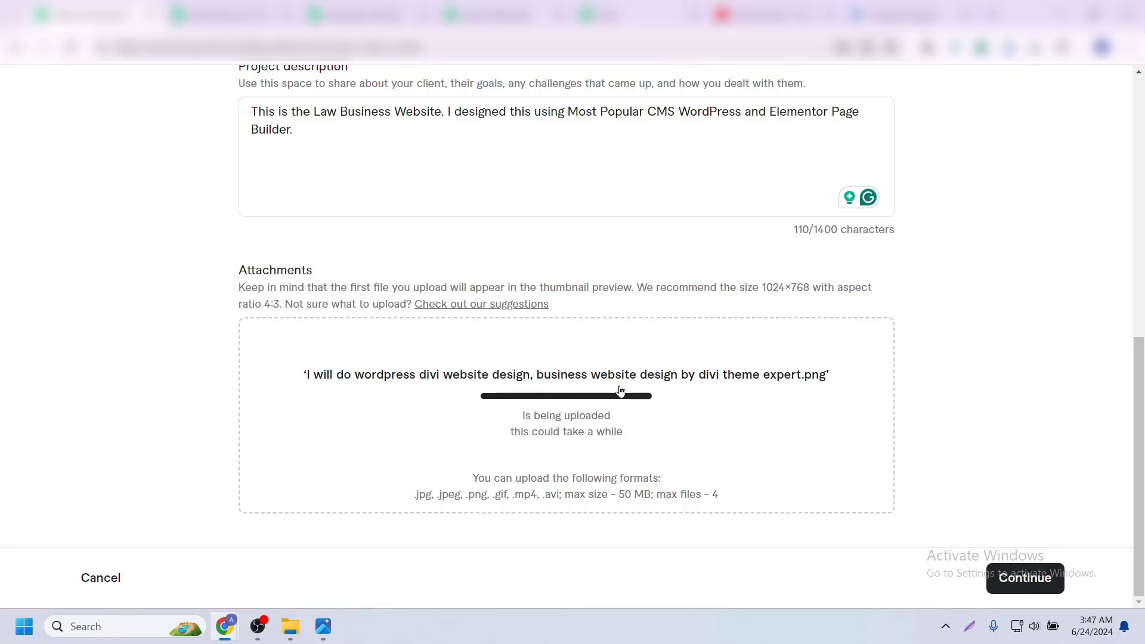
- Look over the full length of the uploaded law firm website image in the attachments
scroll(615, 365, down, 12)
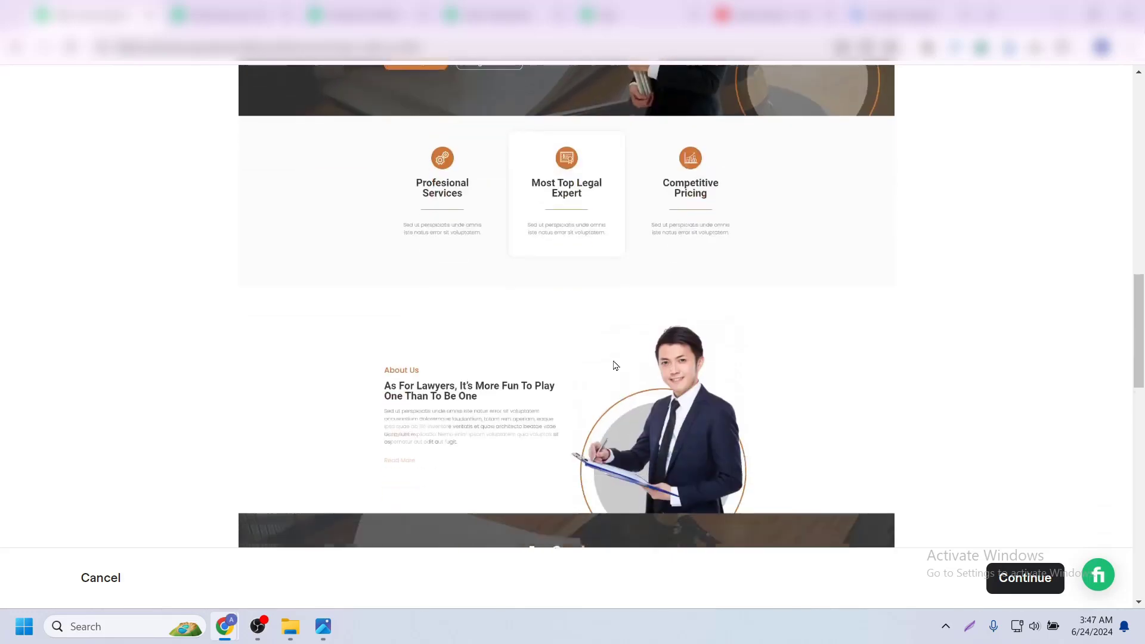
scroll(615, 360, down, 12)
scroll(641, 362, up, 12)
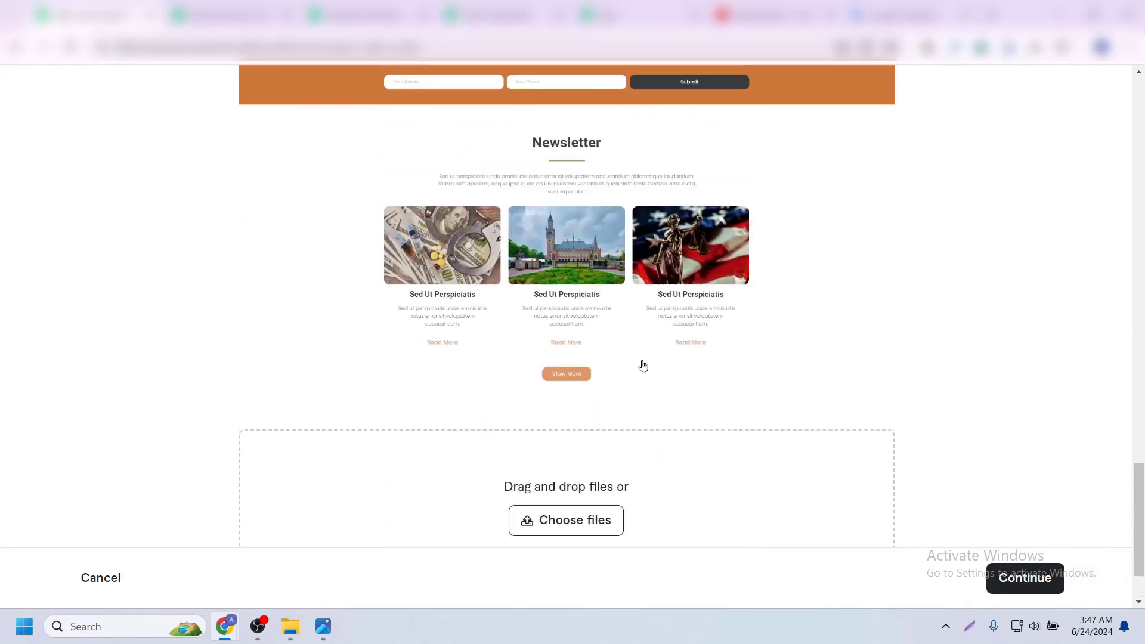
scroll(643, 365, up, 5)
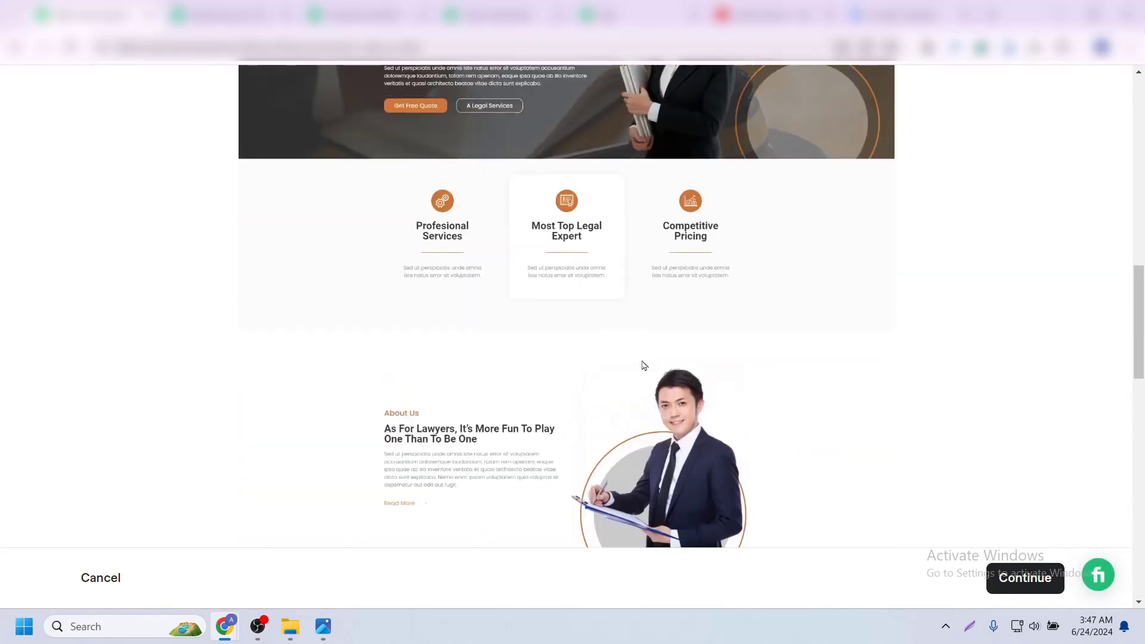
scroll(643, 362, up, 8)
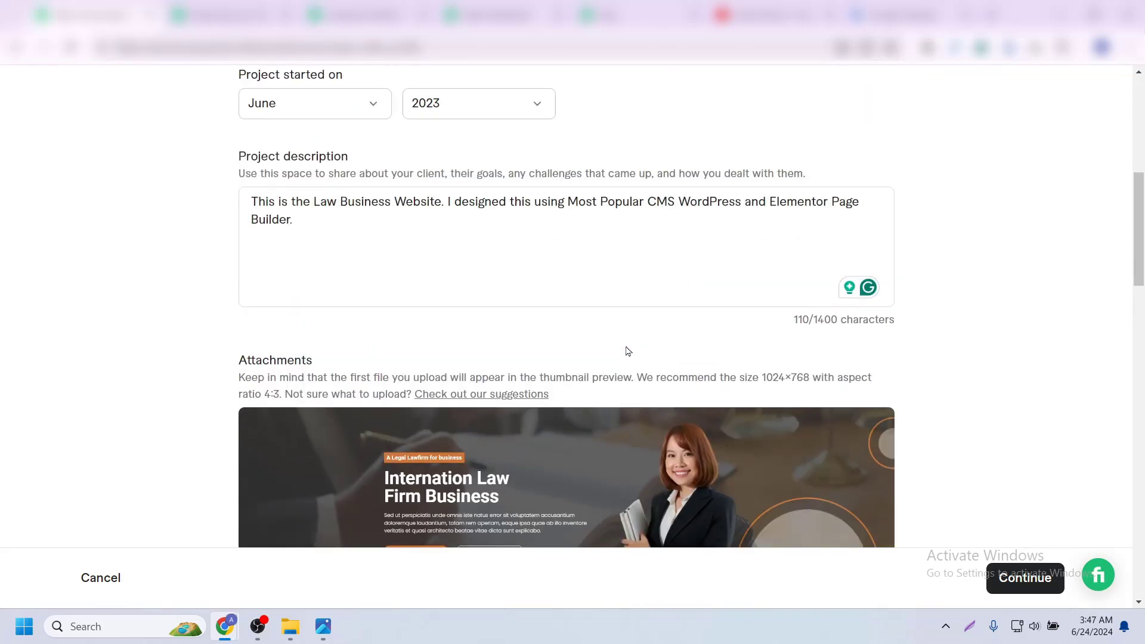
- Review the whole project form, from the name, industries and cost down to the uploaded law firm website image
scroll(626, 358, down, 20)
scroll(620, 358, up, 20)
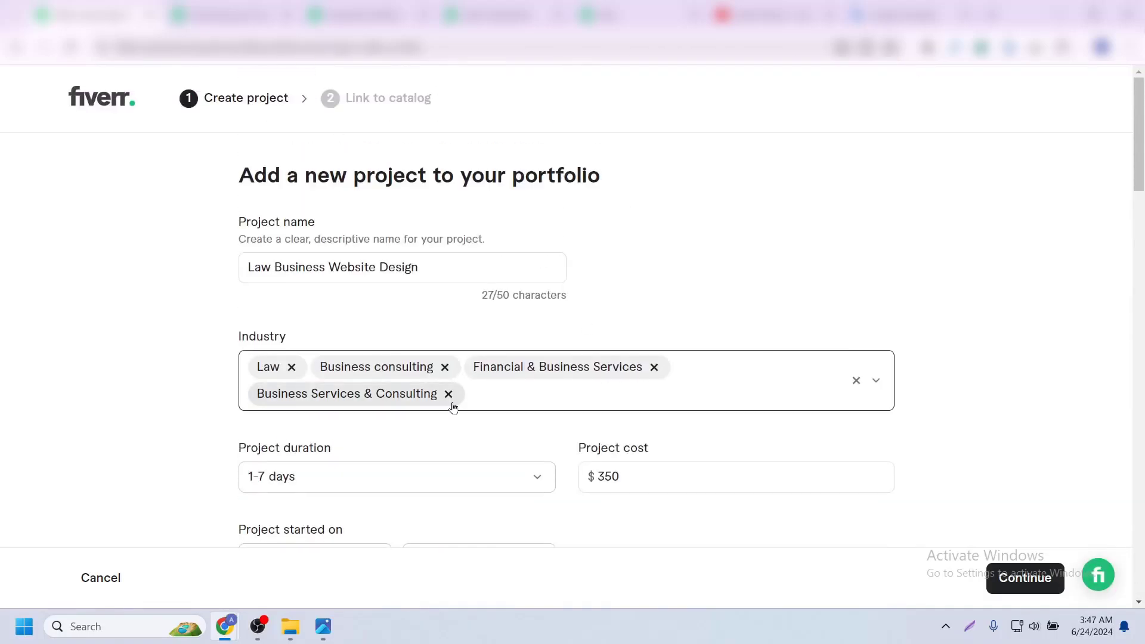
scroll(453, 401, down, 5)
scroll(567, 366, up, 2)
scroll(487, 370, down, 14)
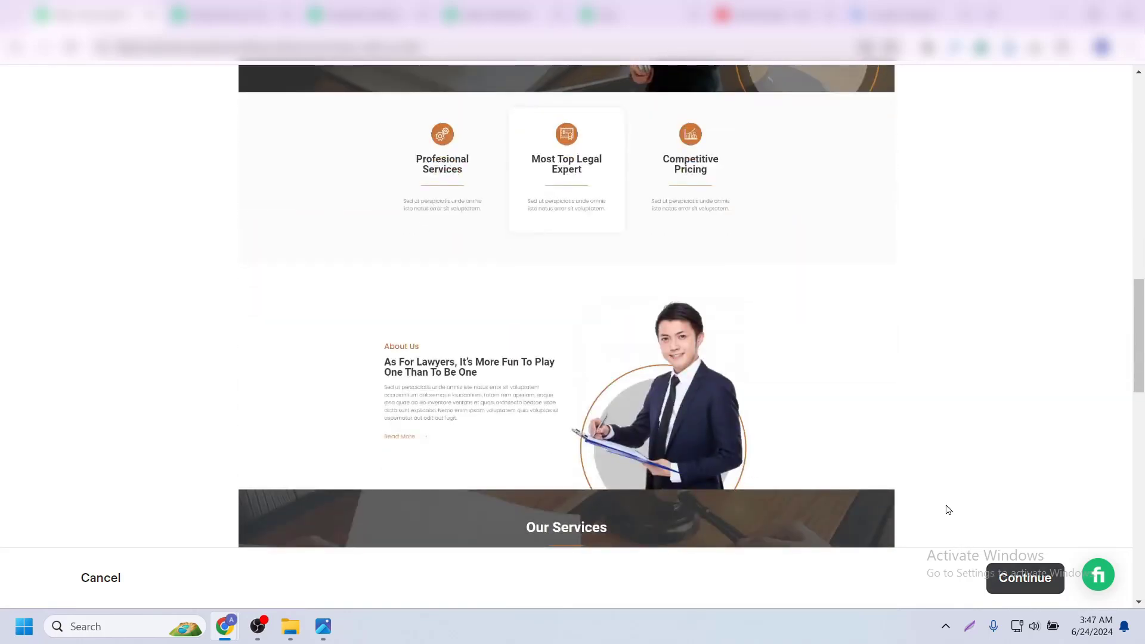
scroll(947, 509, down, 5)
scroll(1030, 501, down, 3)
scroll(1030, 501, down, 1)
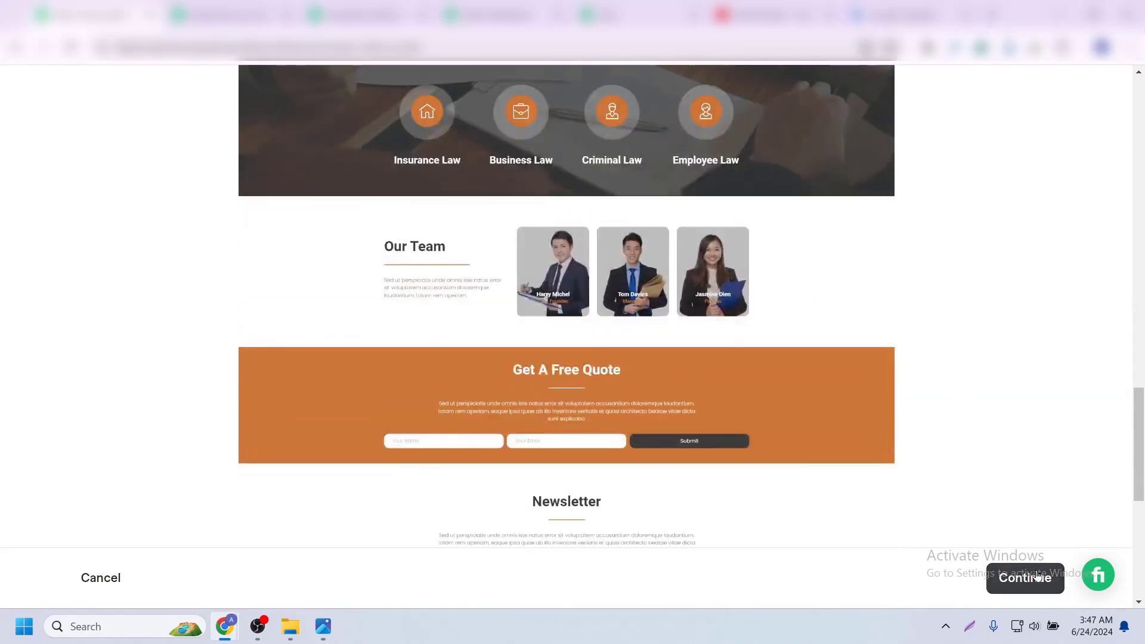
- Add the paragraph "There are 5 pages. This site is all devices responsive and SEO-friendly." to the project description and continue to the final details
scroll(995, 514, up, 20)
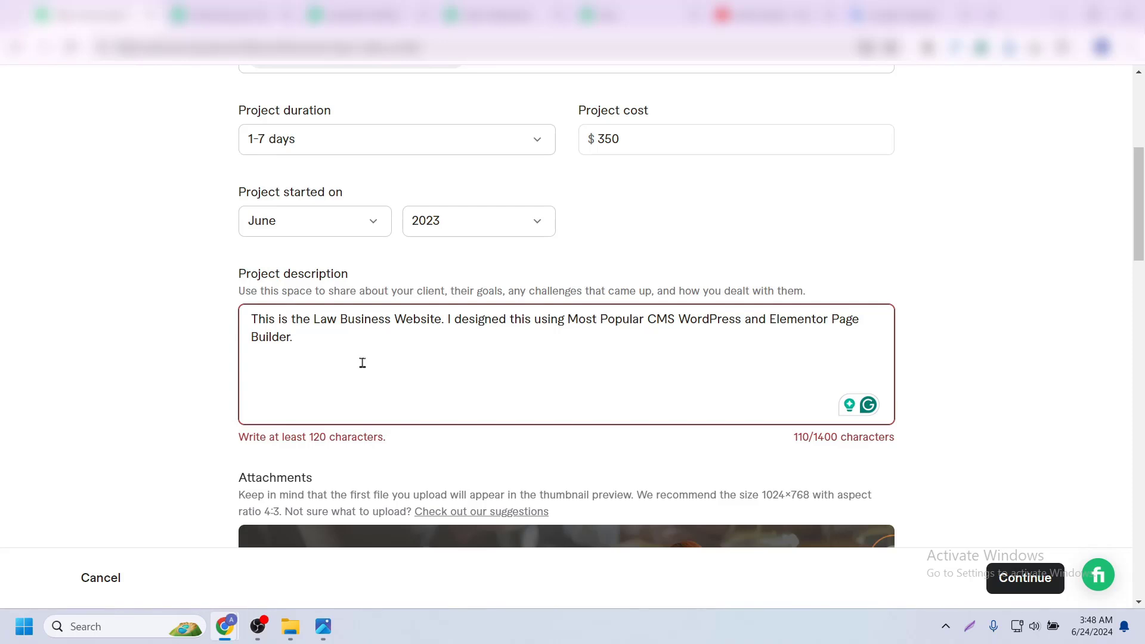
key(Return)
key(Return)
text(There are 5 pages. This site is all devices responsive and SEO-friendly.)
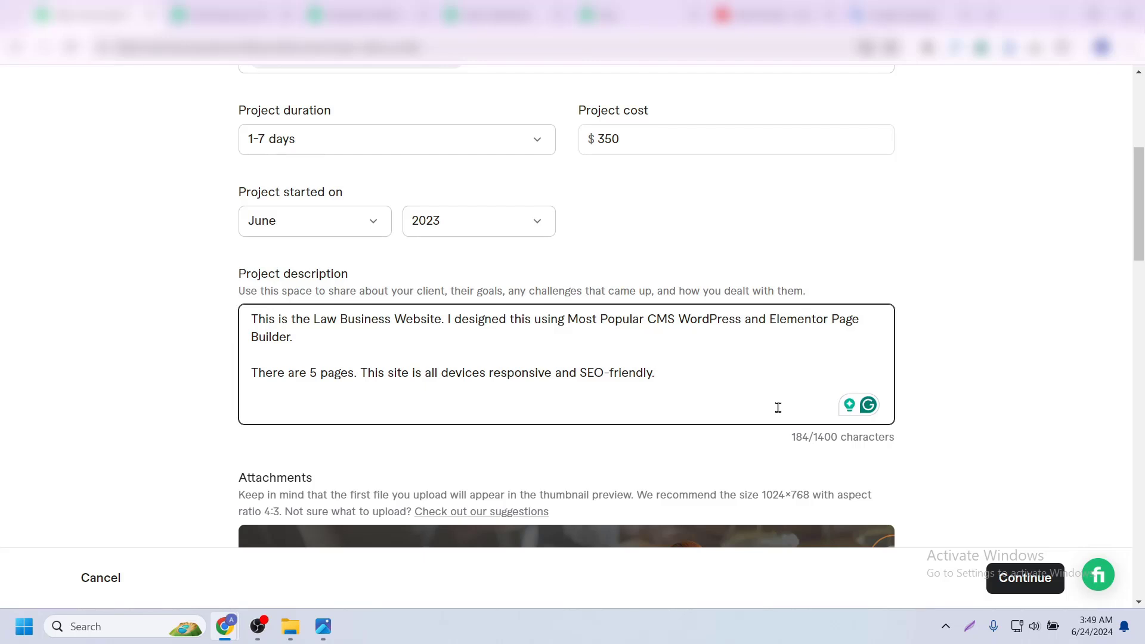
scroll(715, 412, down, 1)
click(1005, 580)
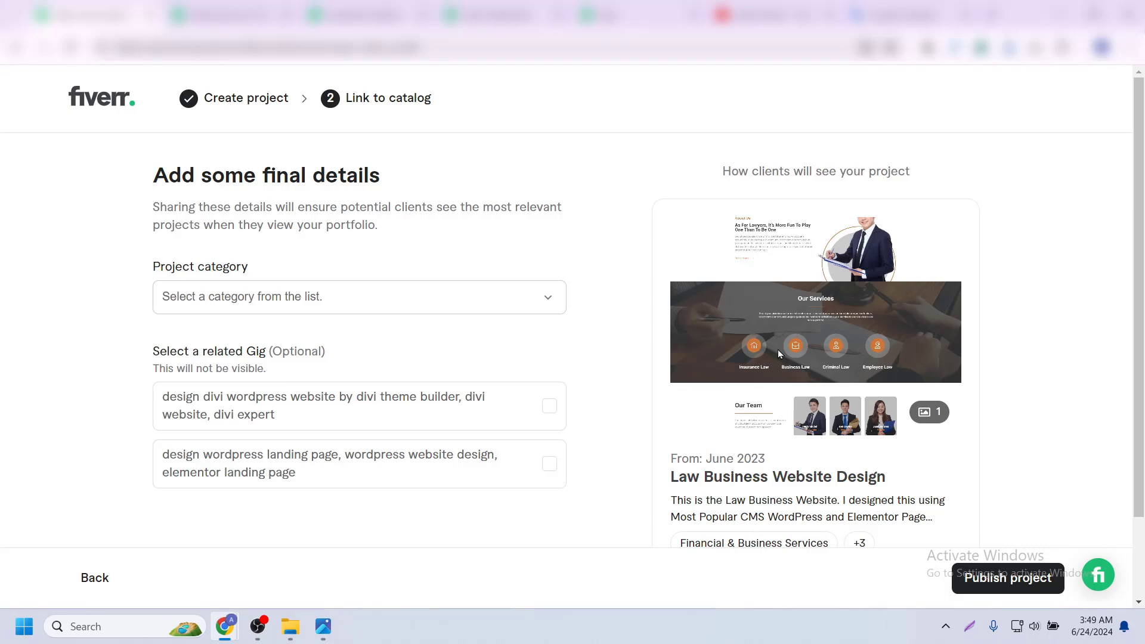
- Browse the available project categories for one that fits the law business website
click(320, 296)
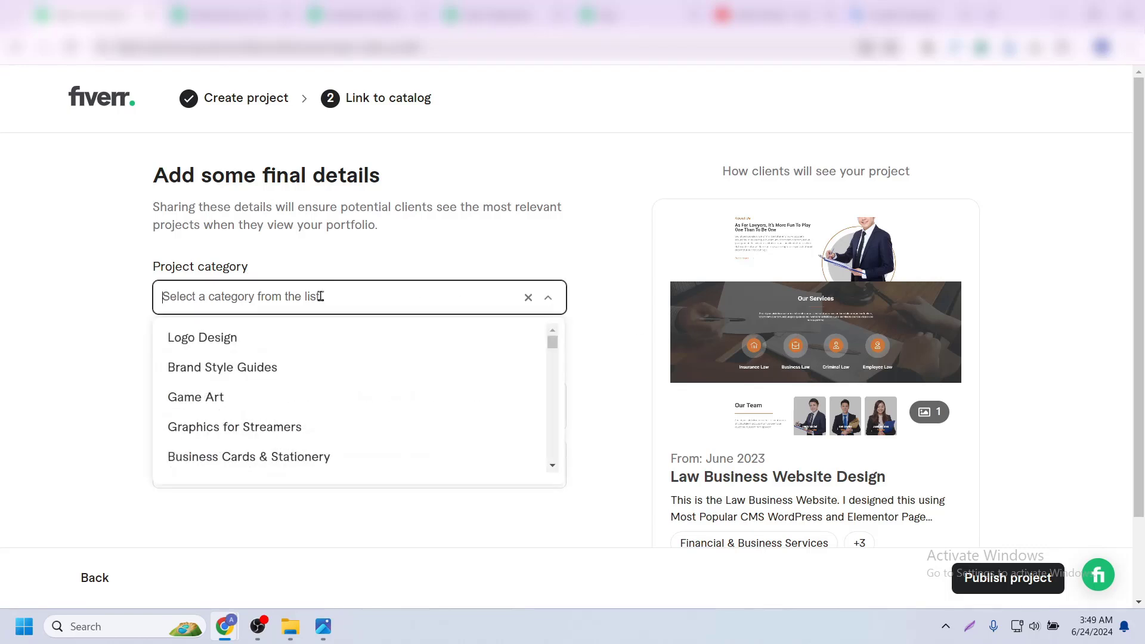
scroll(281, 436, down, 3)
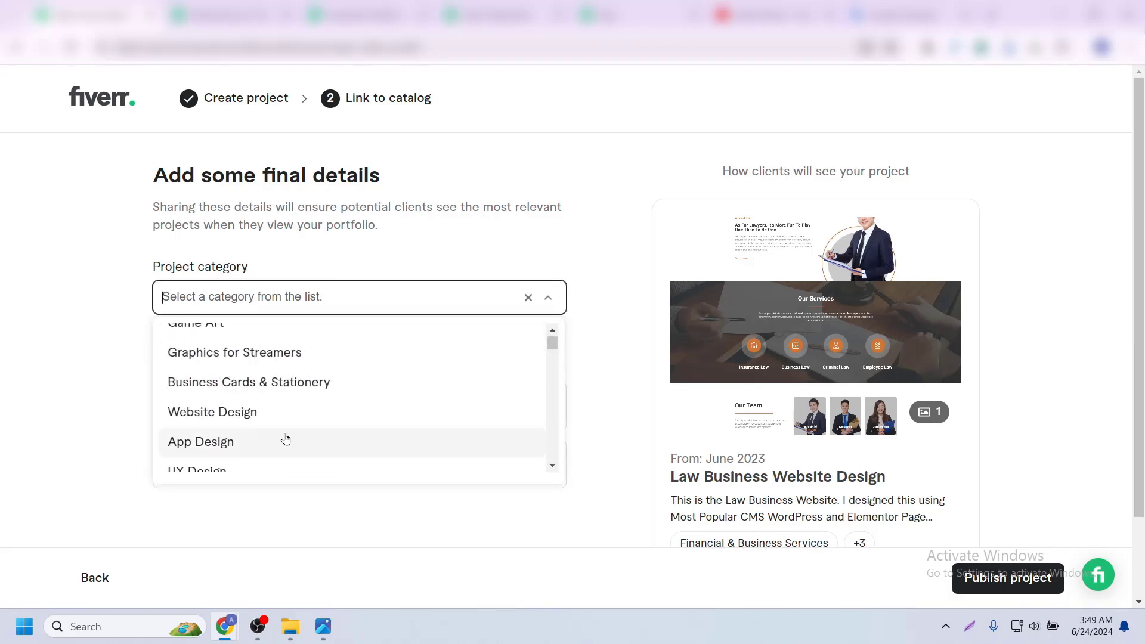
scroll(254, 368, up, 3)
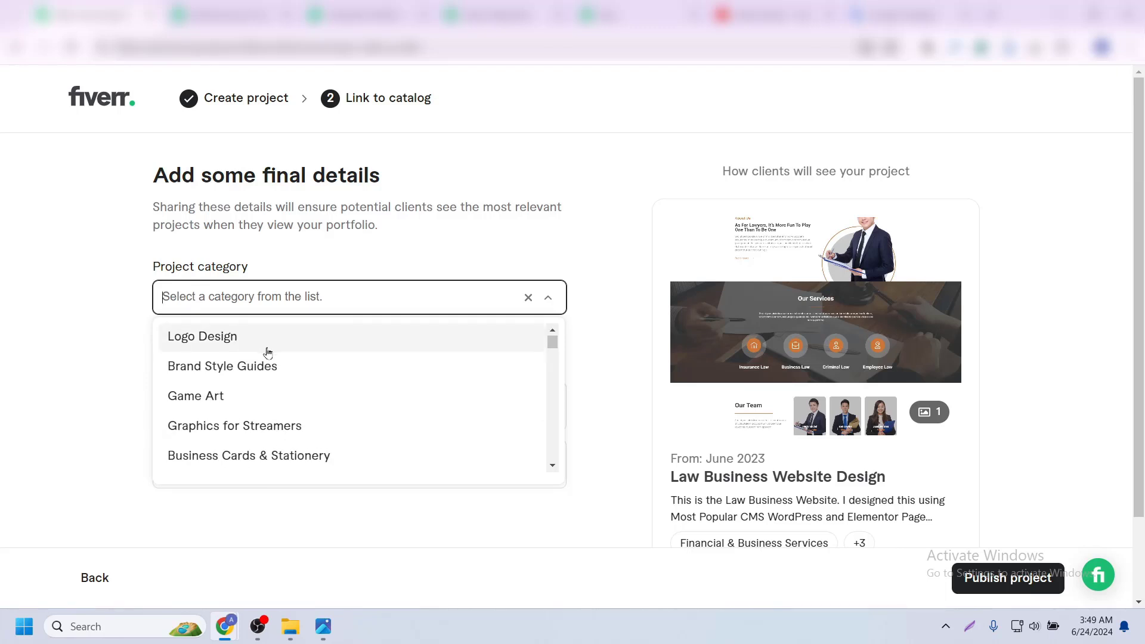
scroll(280, 367, down, 2)
scroll(295, 410, down, 2)
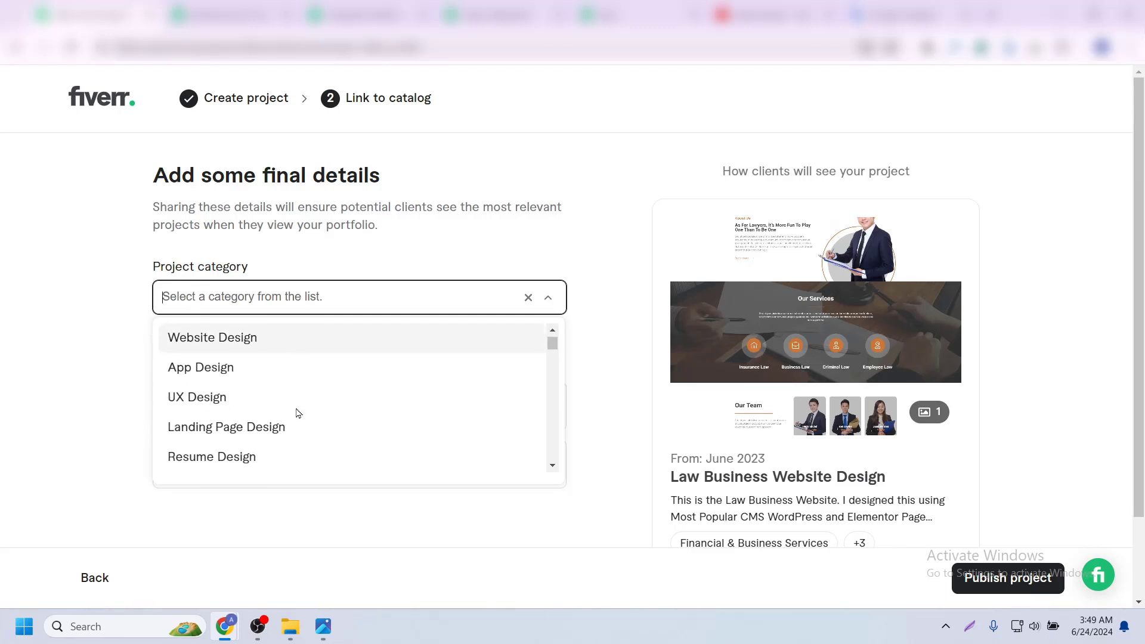
scroll(289, 431, down, 3)
scroll(289, 434, down, 8)
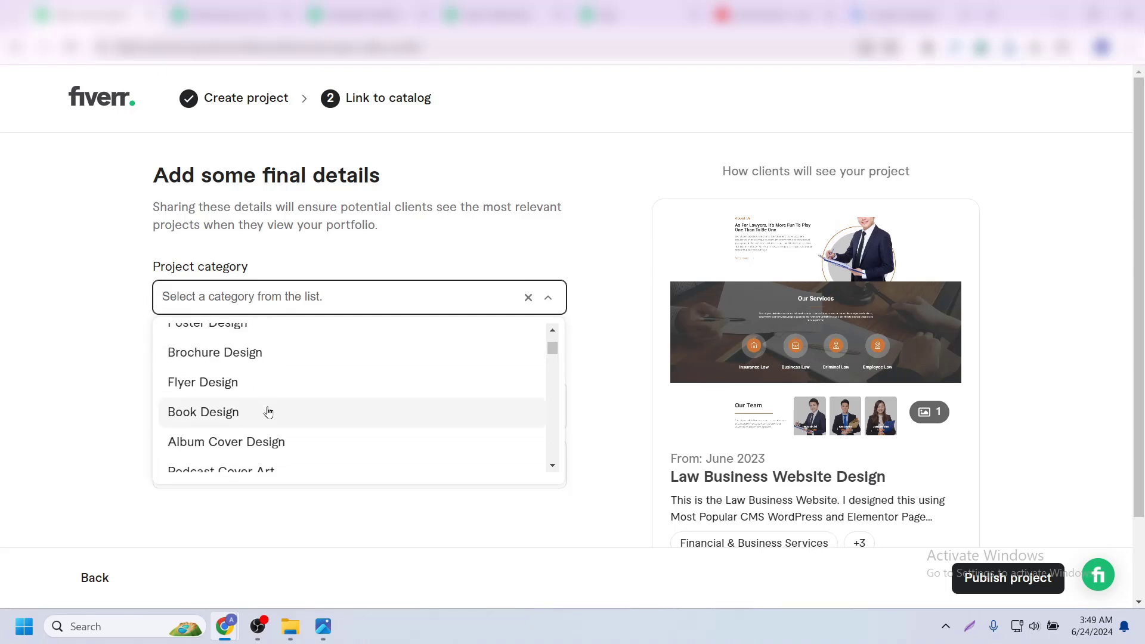
scroll(268, 412, up, 10)
scroll(266, 410, down, 3)
scroll(268, 412, up, 4)
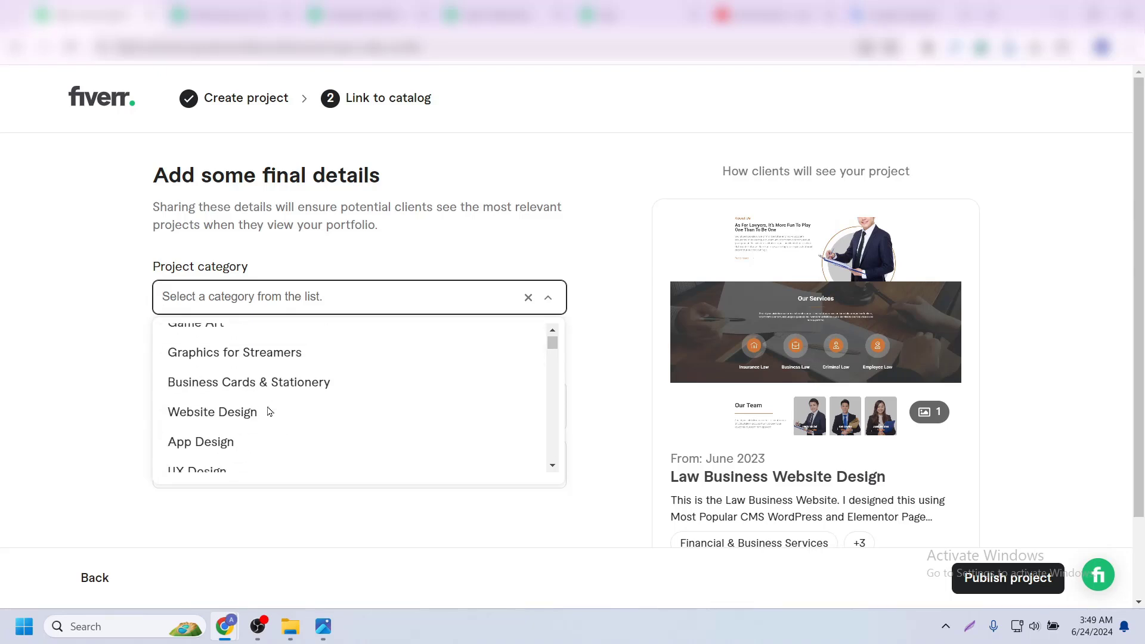
scroll(269, 411, down, 2)
scroll(268, 410, up, 2)
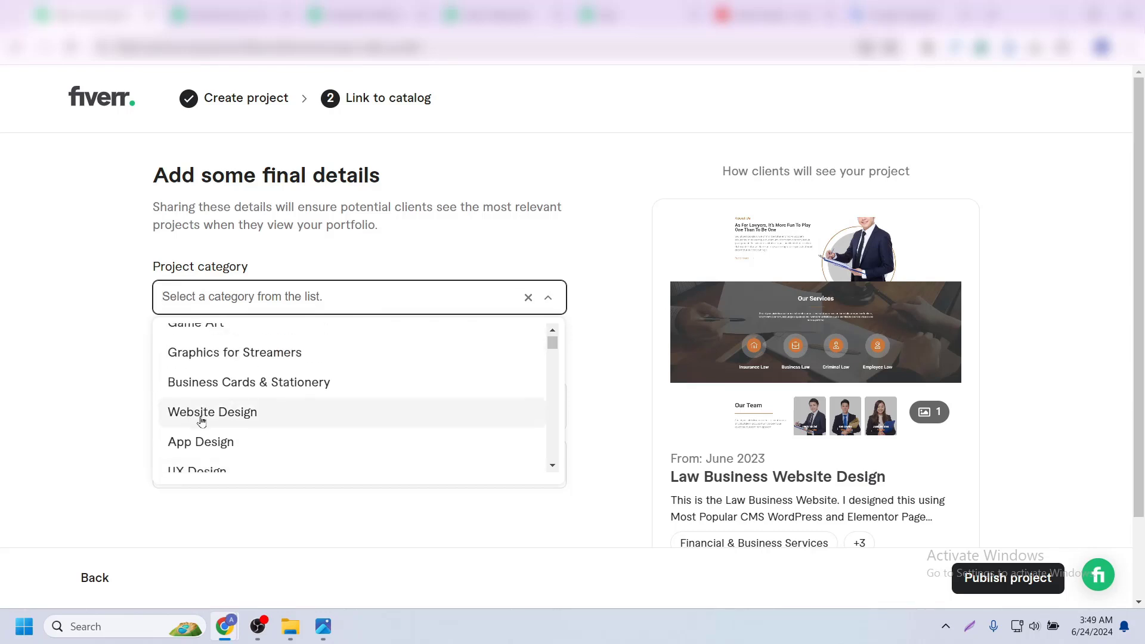
scroll(257, 396, up, 2)
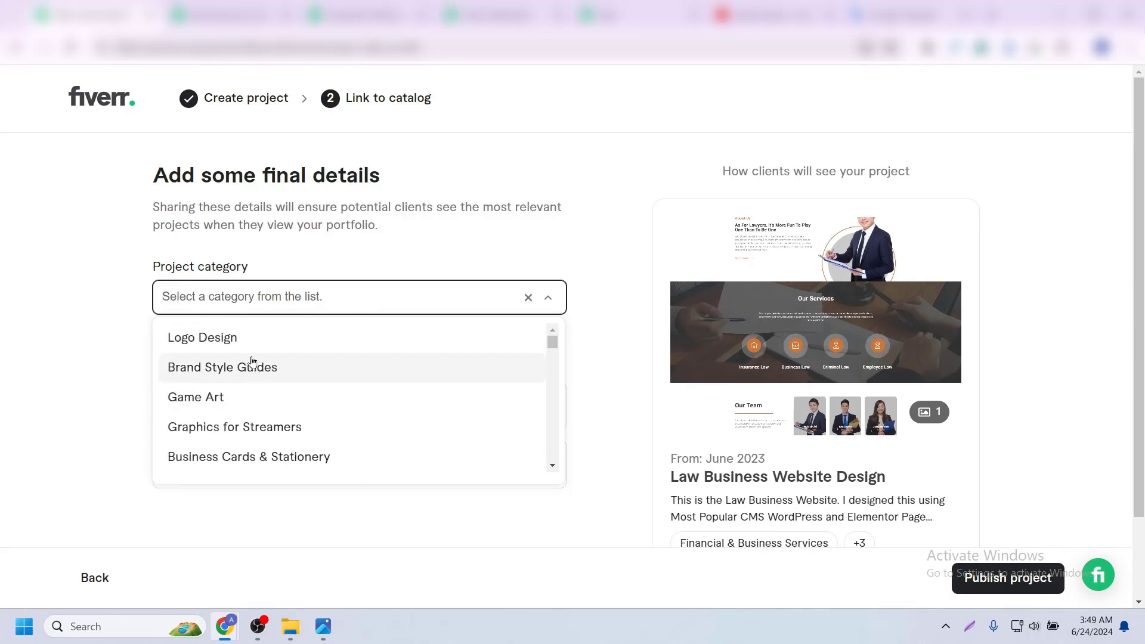
scroll(275, 388, down, 8)
scroll(275, 408, down, 9)
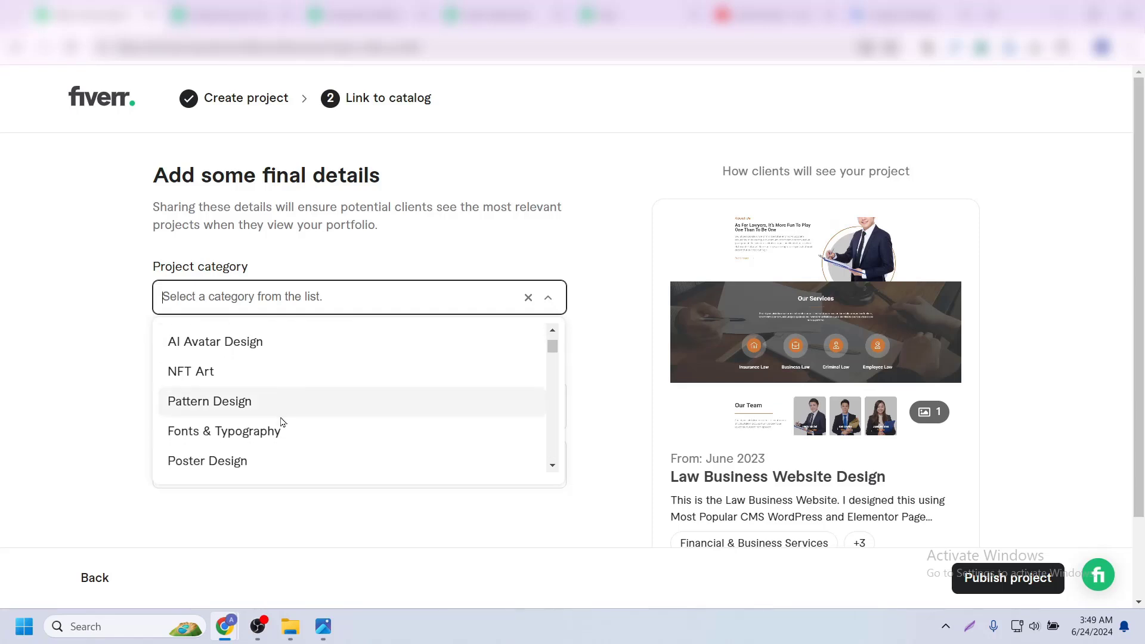
scroll(251, 417, down, 4)
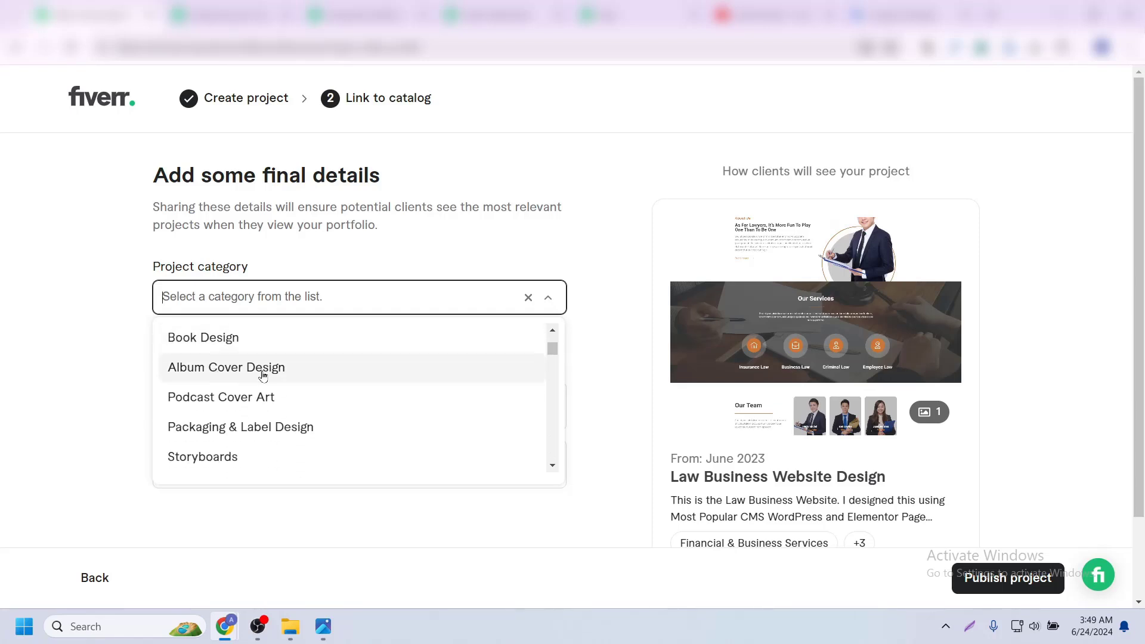
scroll(298, 406, down, 4)
scroll(325, 418, down, 1)
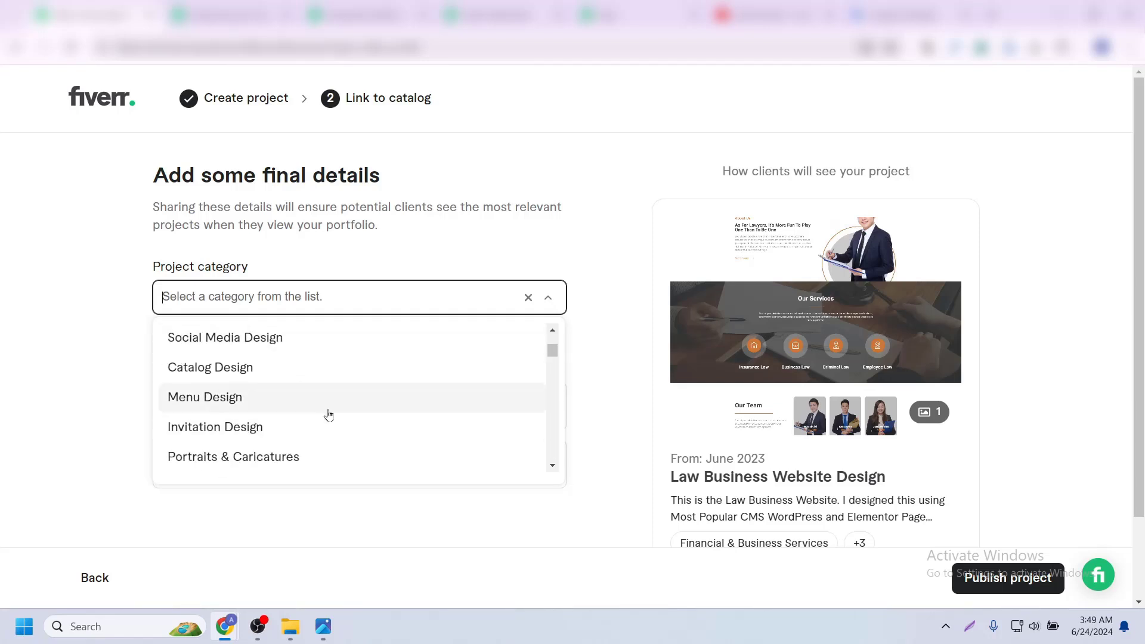
- Set the project category to Website Design
scroll(327, 413, up, 17)
scroll(295, 422, up, 5)
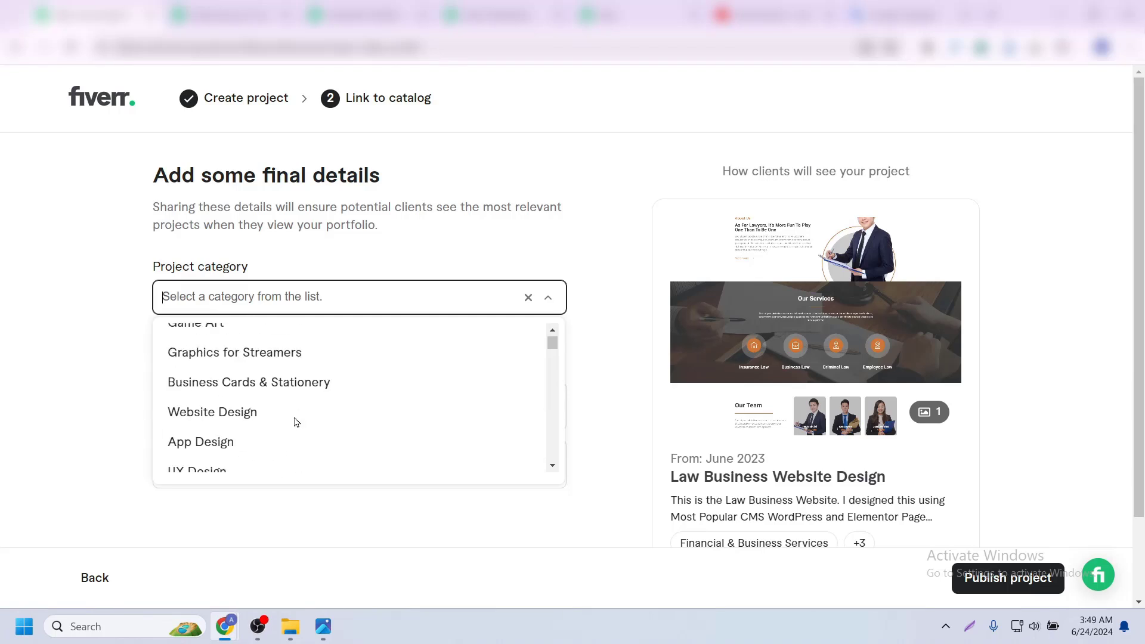
scroll(289, 427, down, 7)
scroll(251, 430, up, 10)
scroll(212, 429, down, 2)
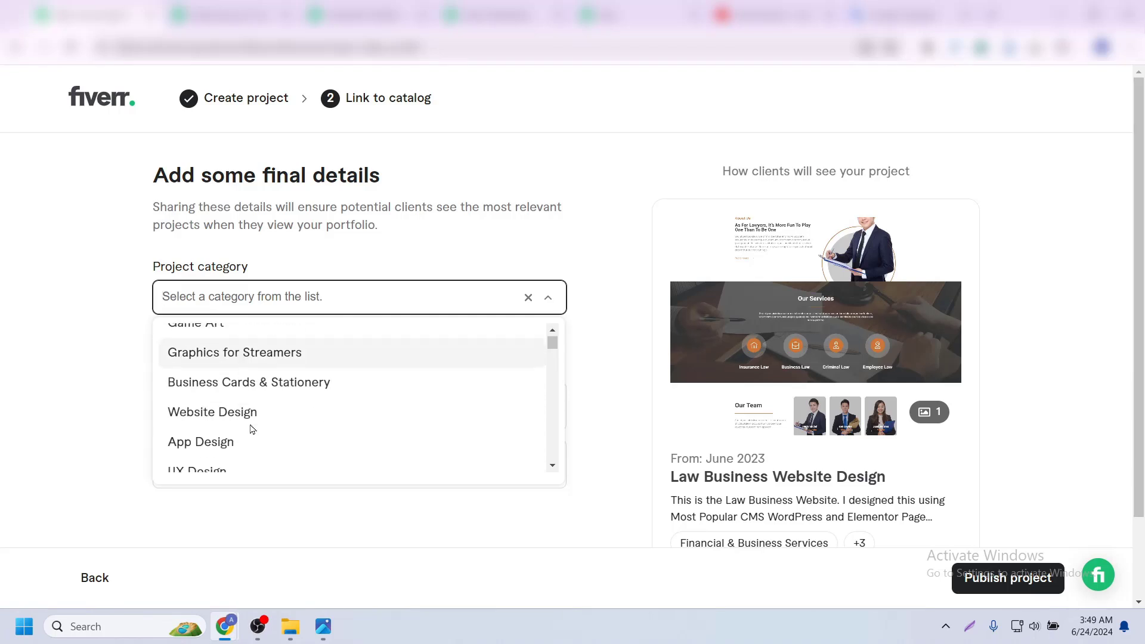
click(213, 417)
click(112, 377)
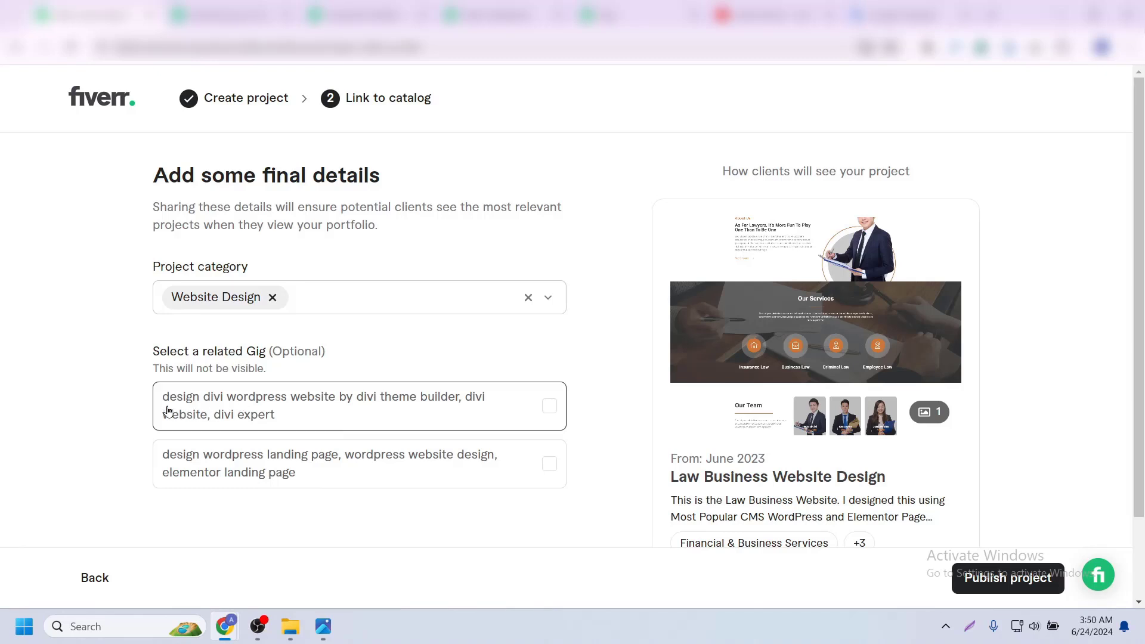
- Relate the project only to the Gig "design wordpress landing page, wordpress website design, elementor landing page", leaving the divi Gig unselected
scroll(280, 447, down, 2)
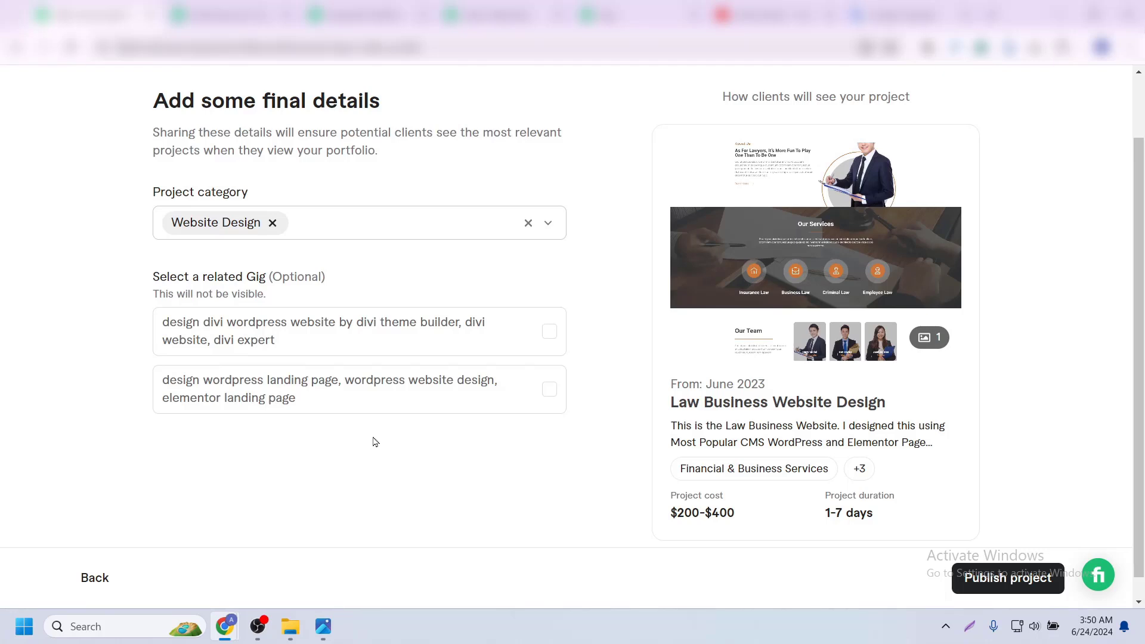
scroll(365, 436, up, 2)
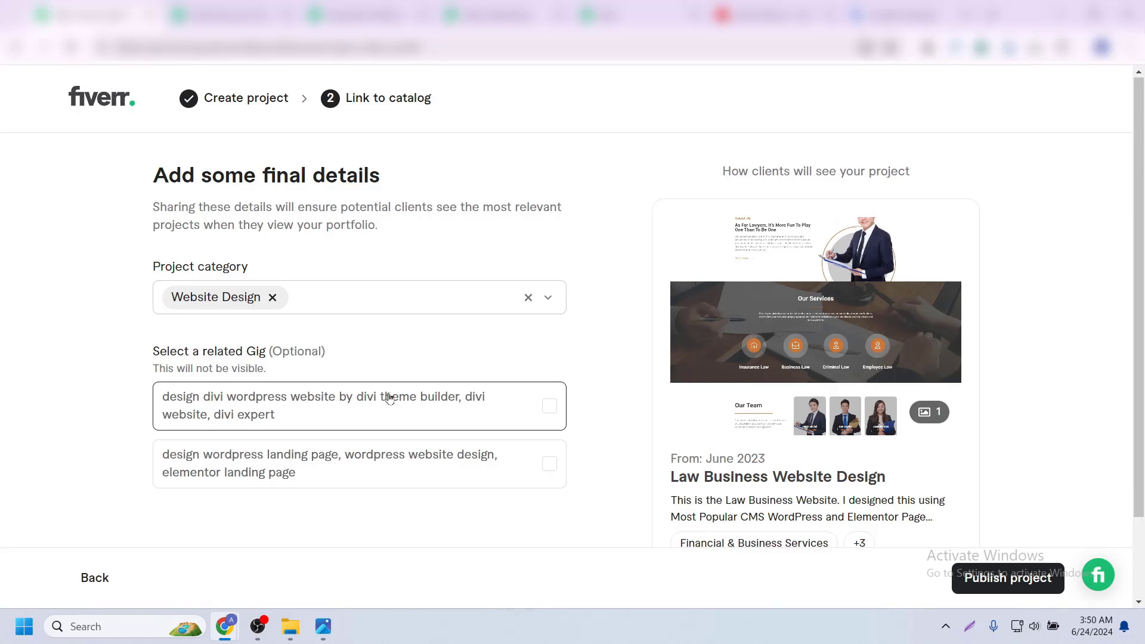
scroll(382, 333, down, 2)
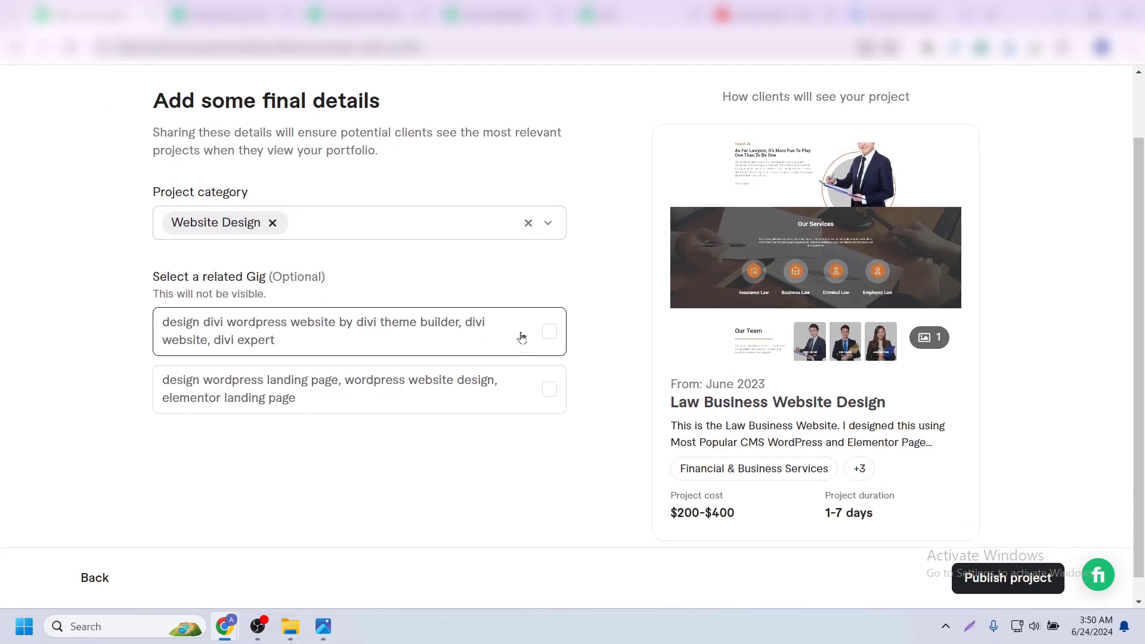
click(549, 333)
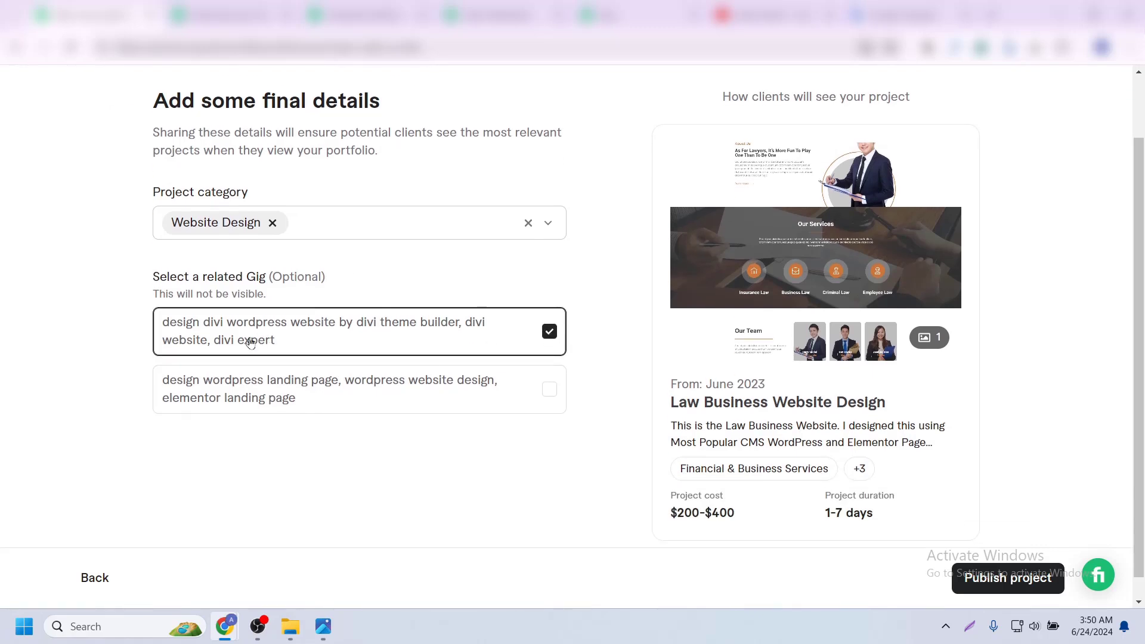
click(549, 389)
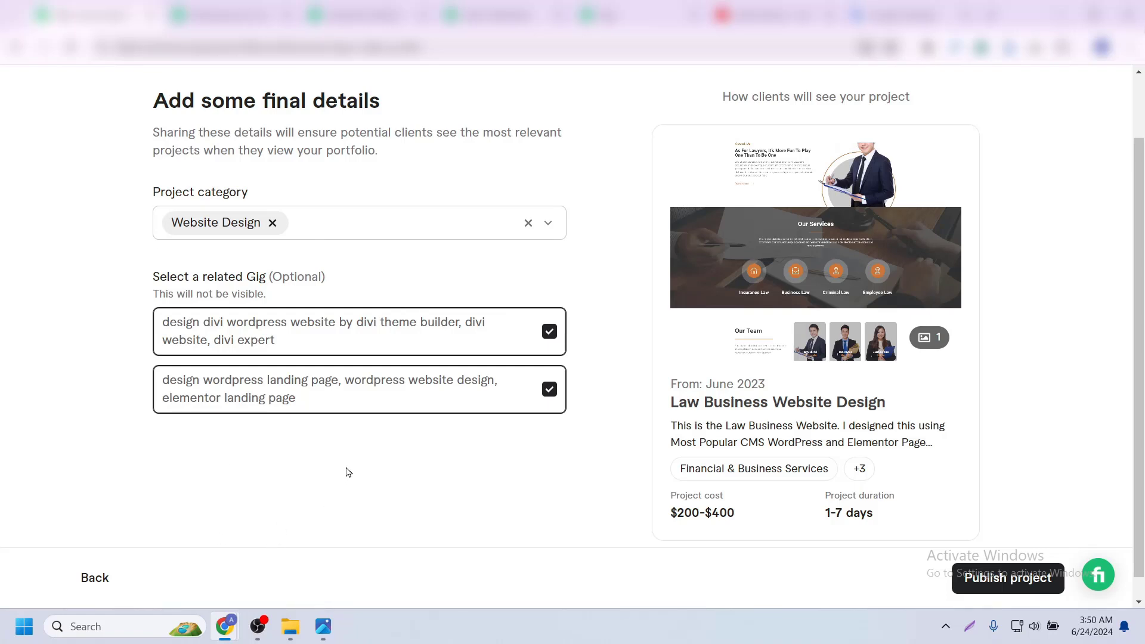
click(544, 334)
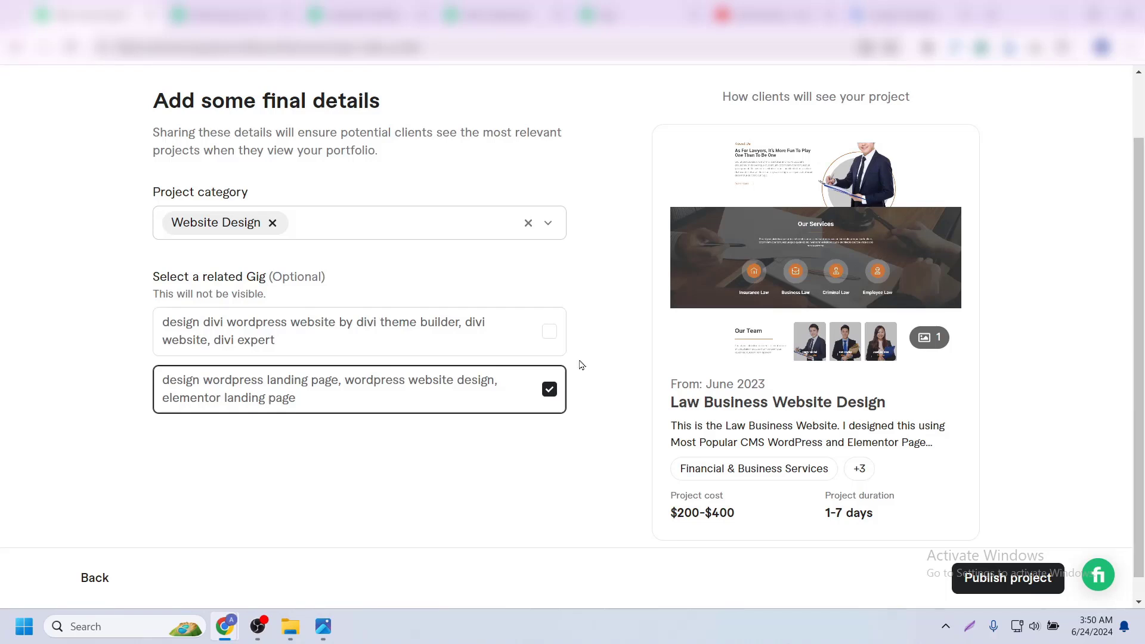
- Publish the project and view its card on the portfolio page
scroll(831, 515, down, 1)
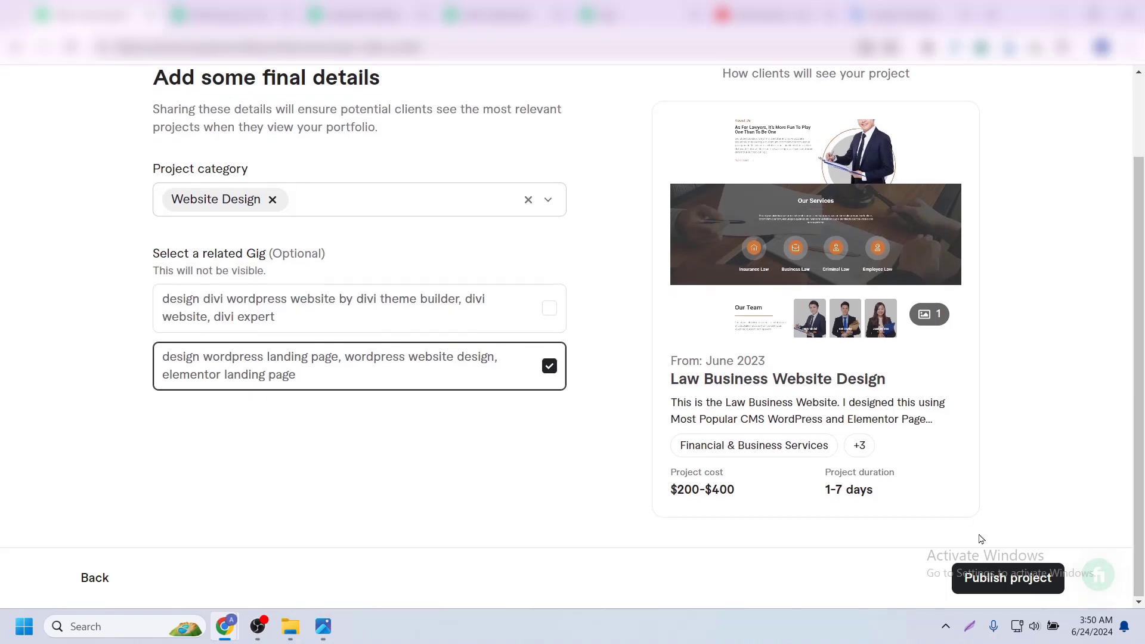
click(995, 579)
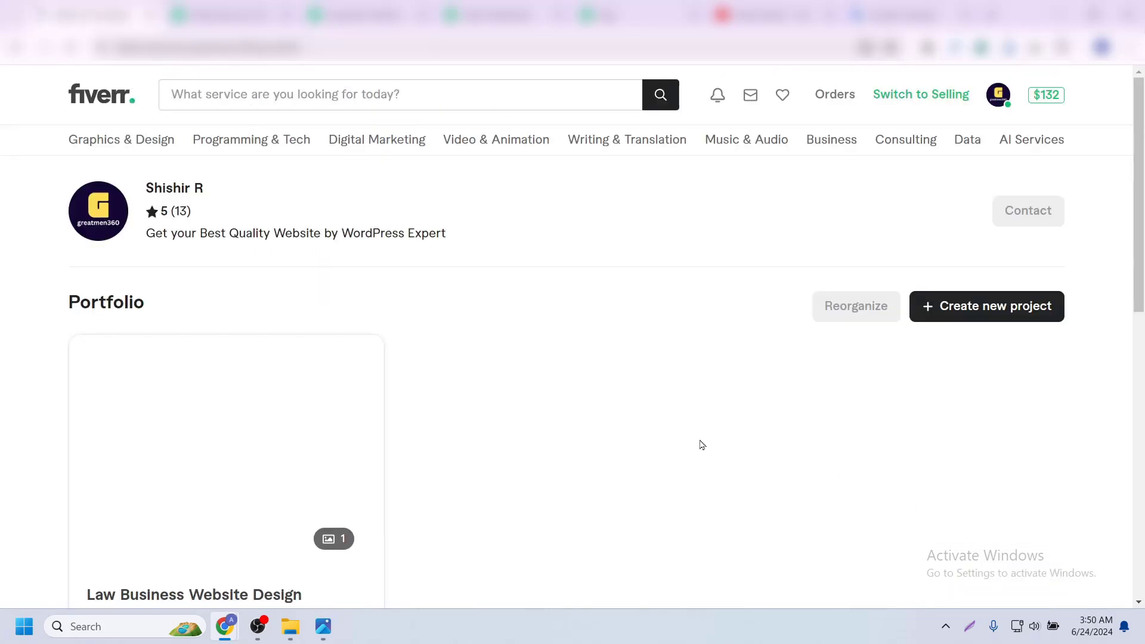
scroll(578, 420, down, 1)
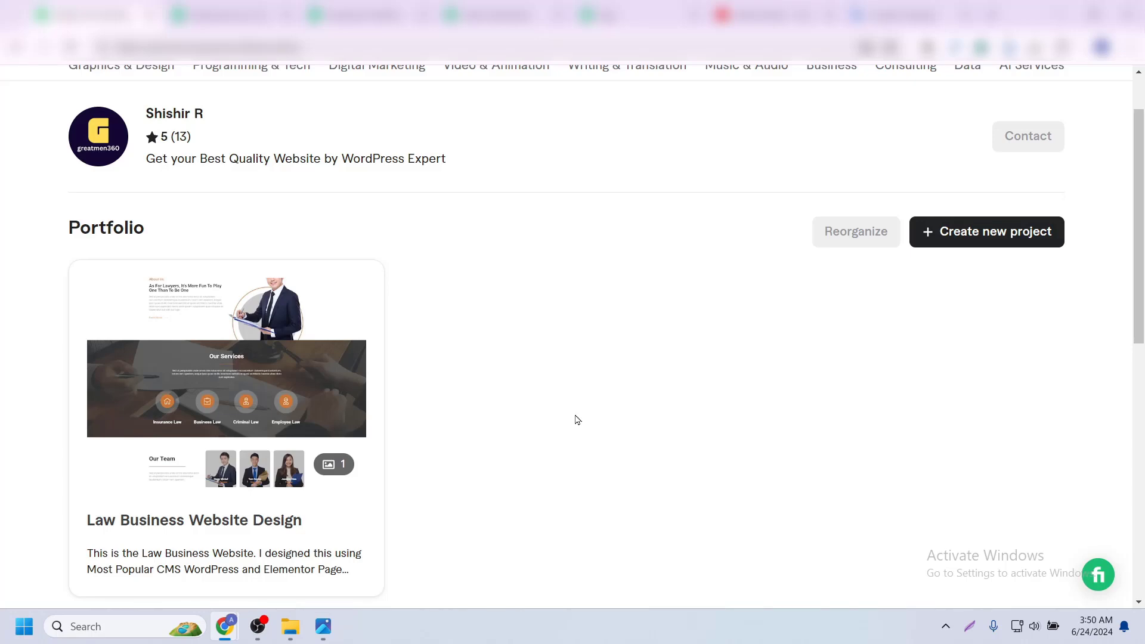
scroll(420, 372, down, 1)
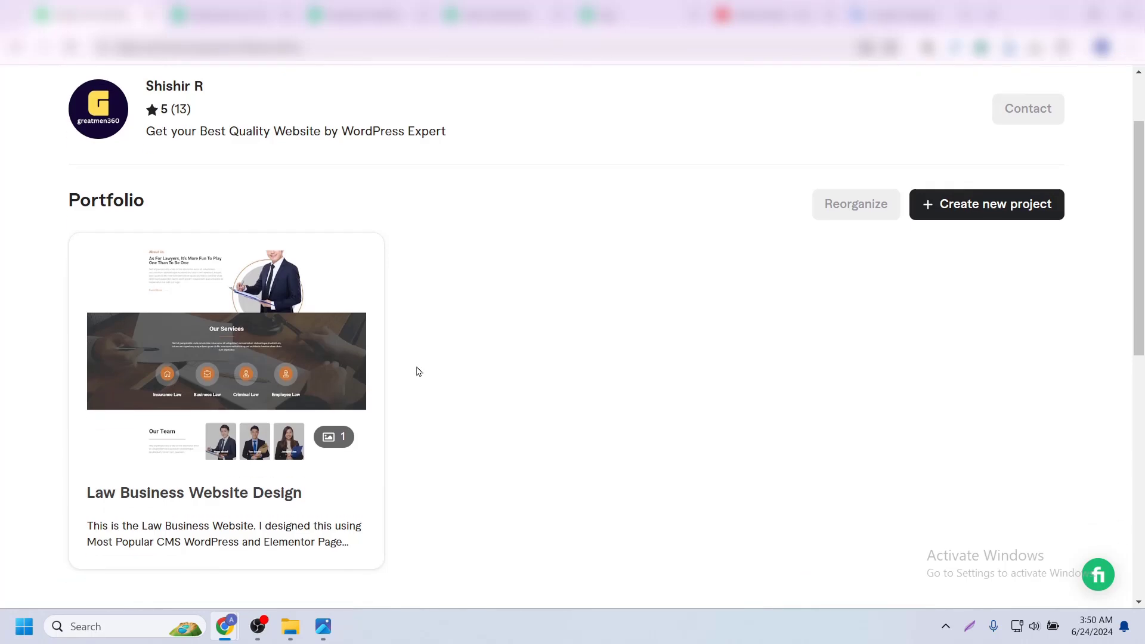
- Return to the seller profile and open the Law Business Website Design project from My portfolio
key(alt+Left)
scroll(358, 380, down, 3)
scroll(351, 381, up, 3)
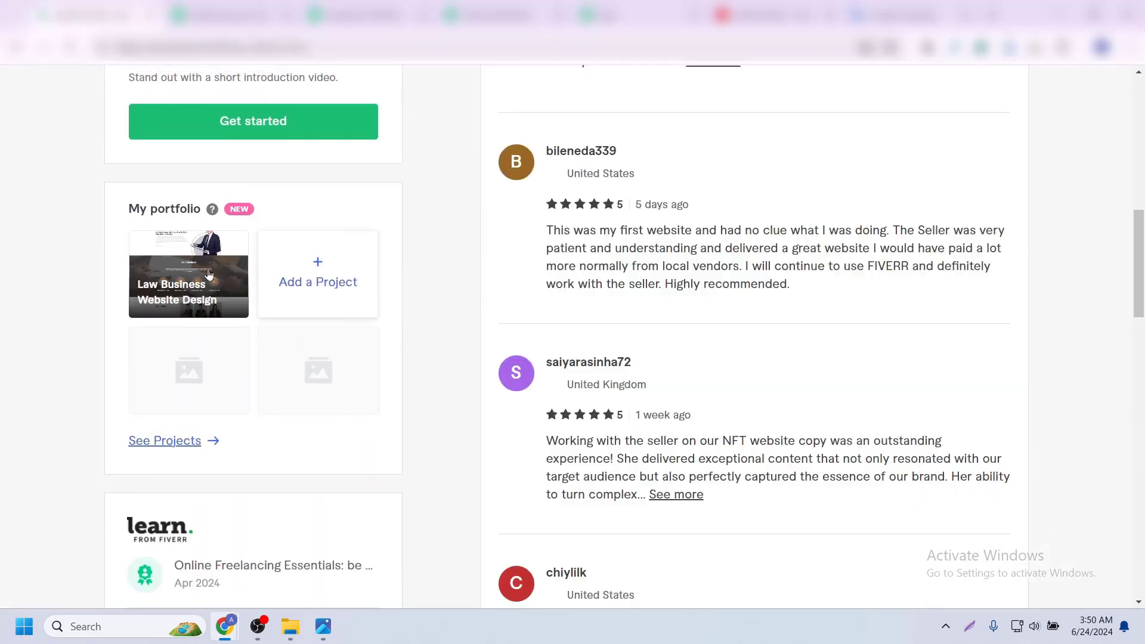
click(204, 265)
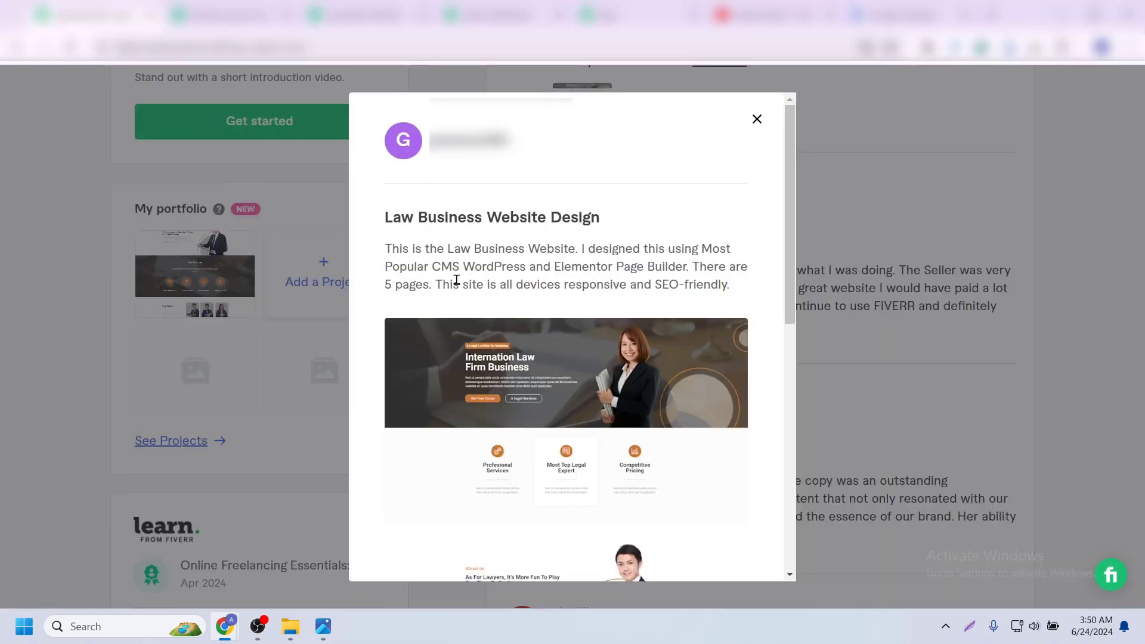
- Check the published project's title, description and full website image in the preview, and close it
drag(408, 220, 590, 220)
scroll(565, 302, down, 1)
scroll(566, 301, up, 1)
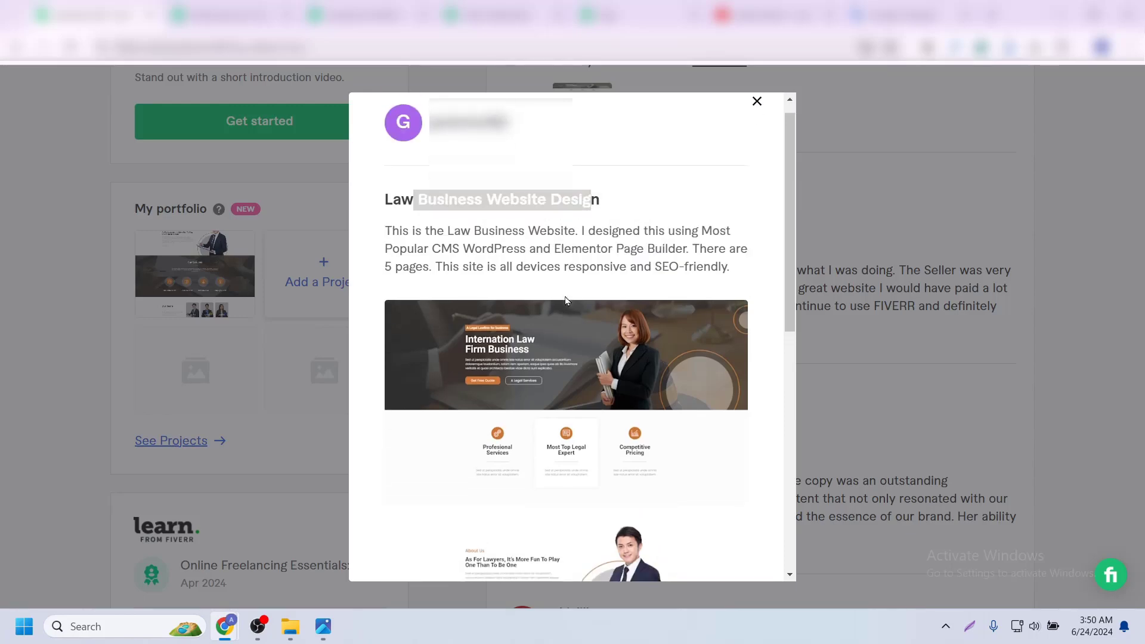
scroll(565, 302, down, 2)
scroll(566, 301, up, 1)
click(448, 215)
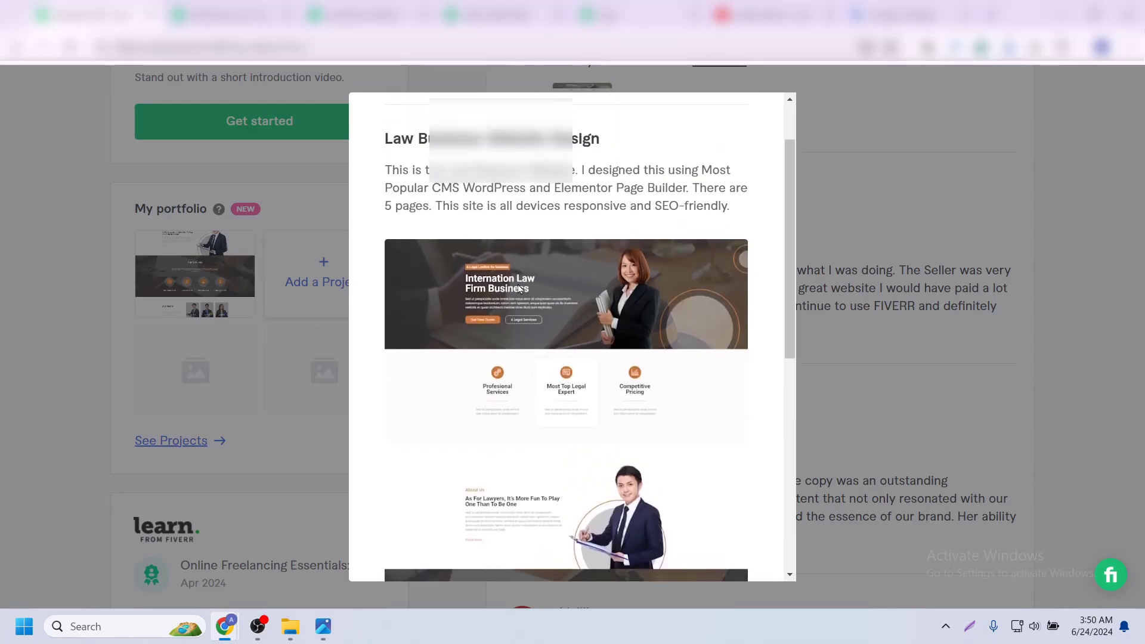
scroll(571, 311, down, 7)
scroll(571, 311, up, 5)
scroll(571, 311, up, 3)
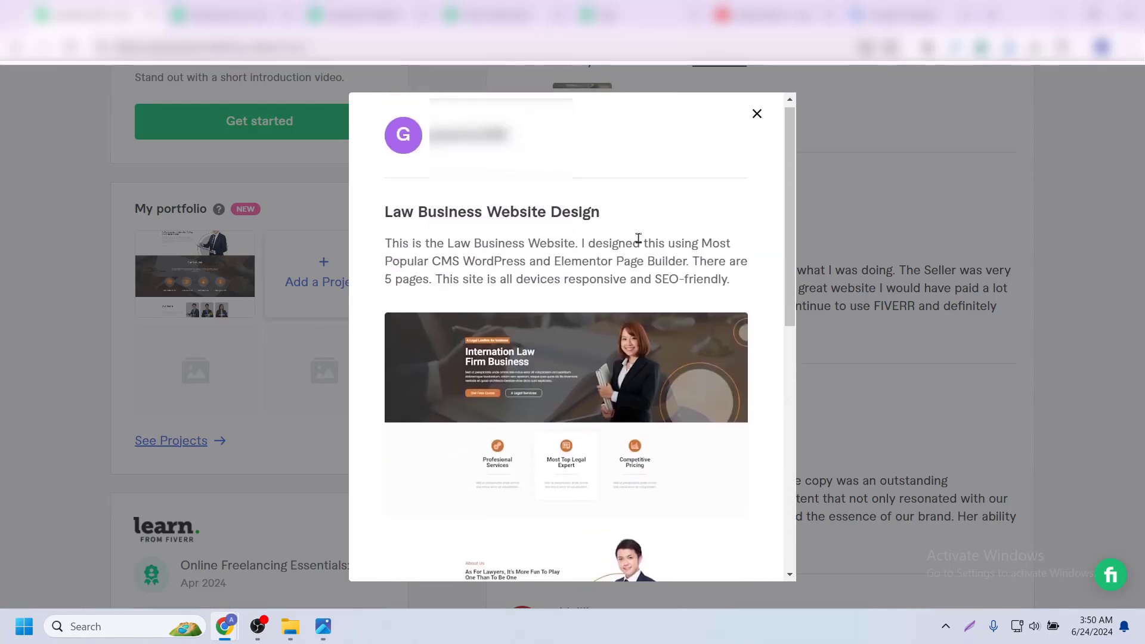
drag(729, 287, 454, 266)
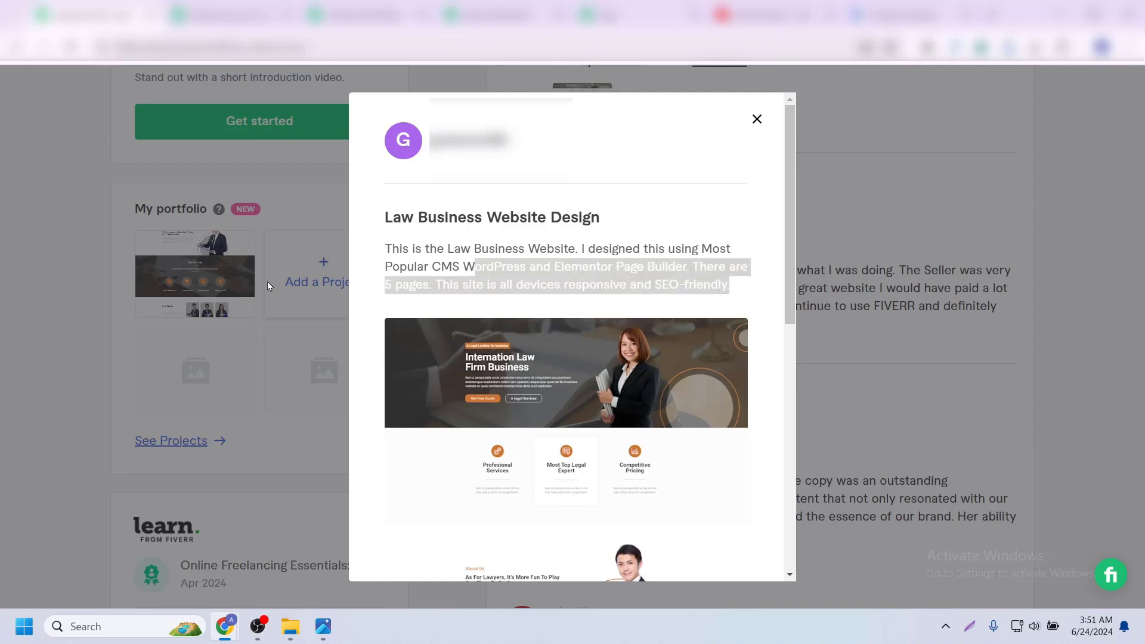
click(265, 285)
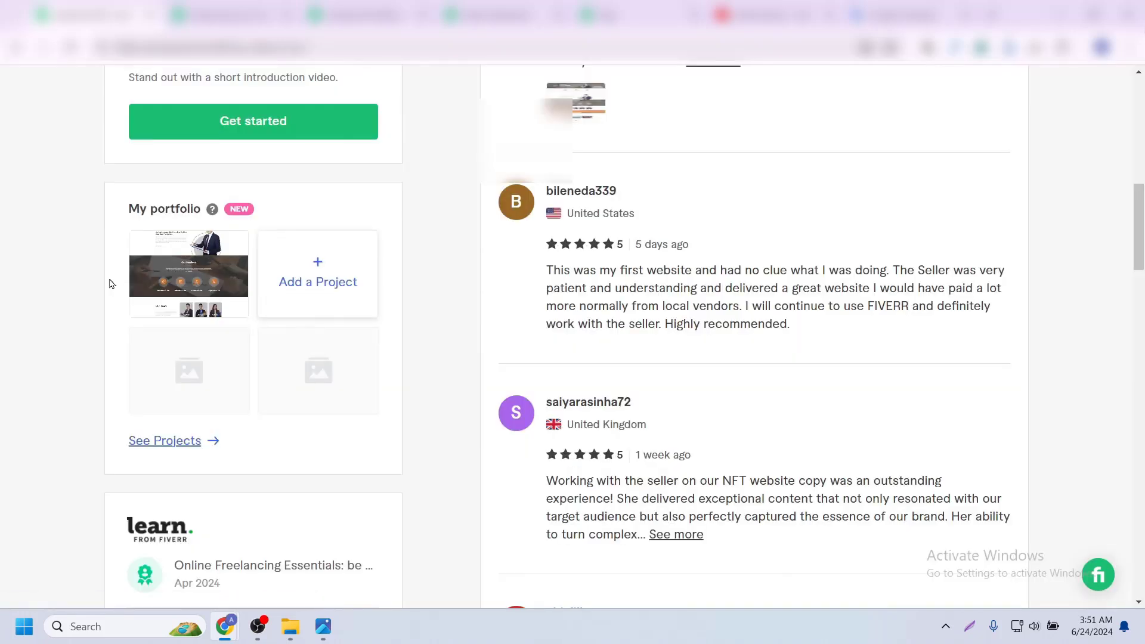